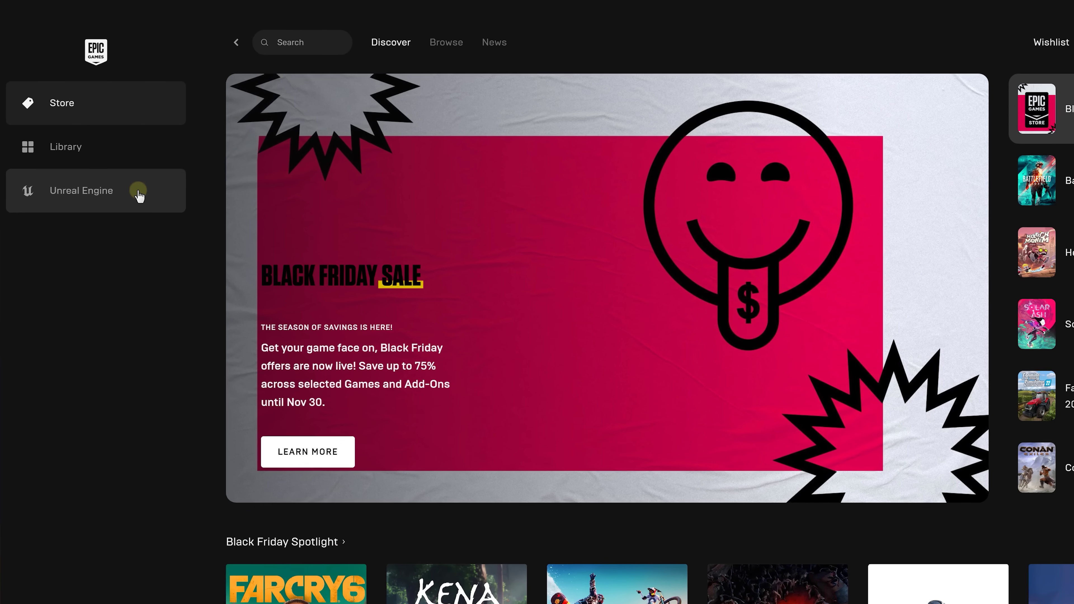
Step: Launch the UE5 Early Access engine from the Unreal Engine section of the launcher
{"action": "left_click", "coordinate": [139, 195]}
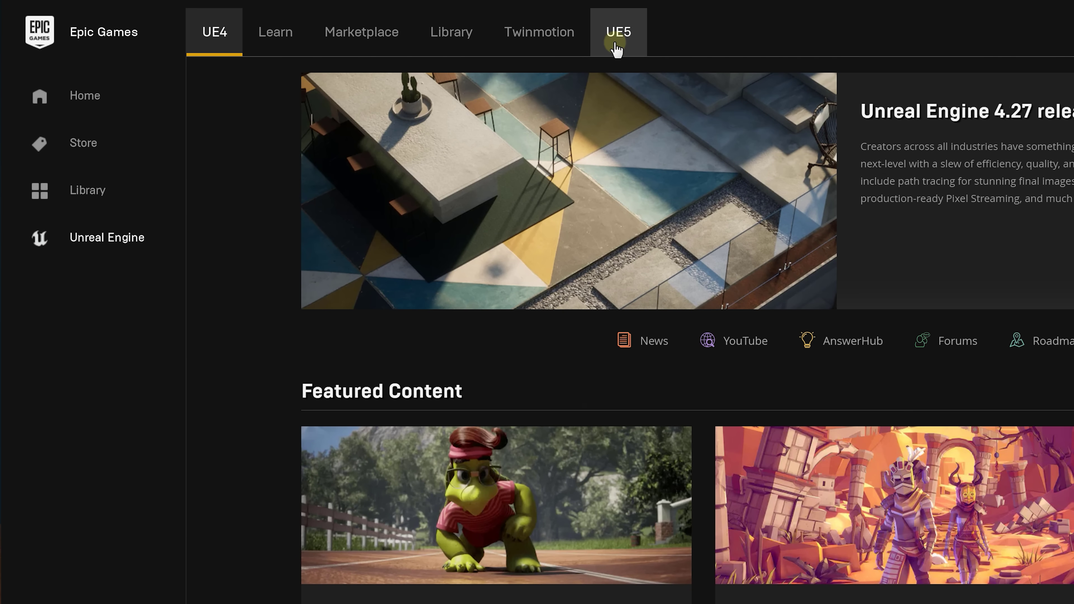
{"action": "left_click", "coordinate": [616, 47]}
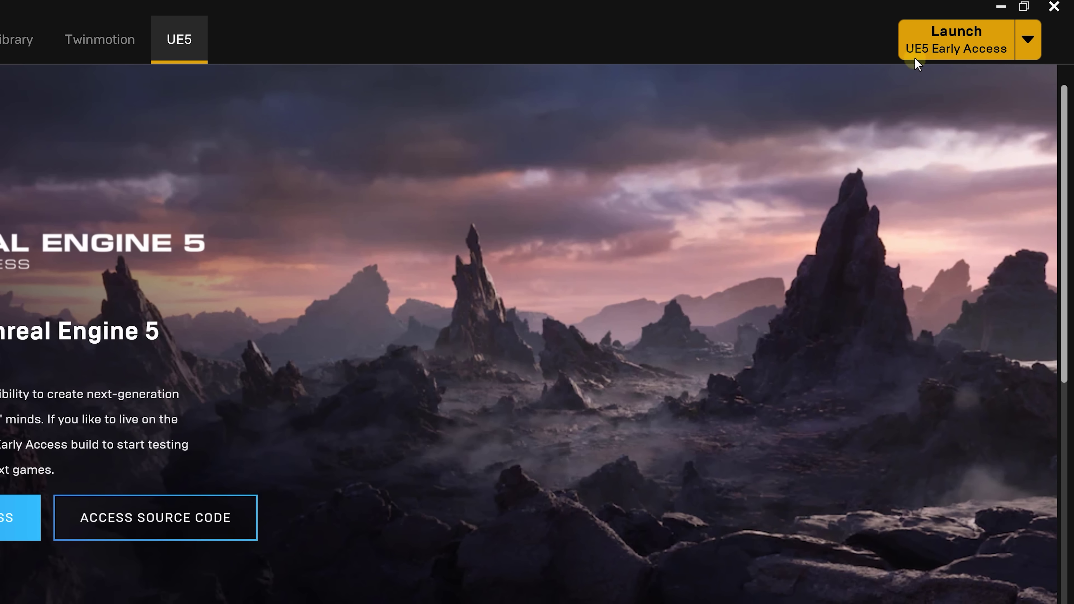
{"action": "left_click", "coordinate": [921, 51]}
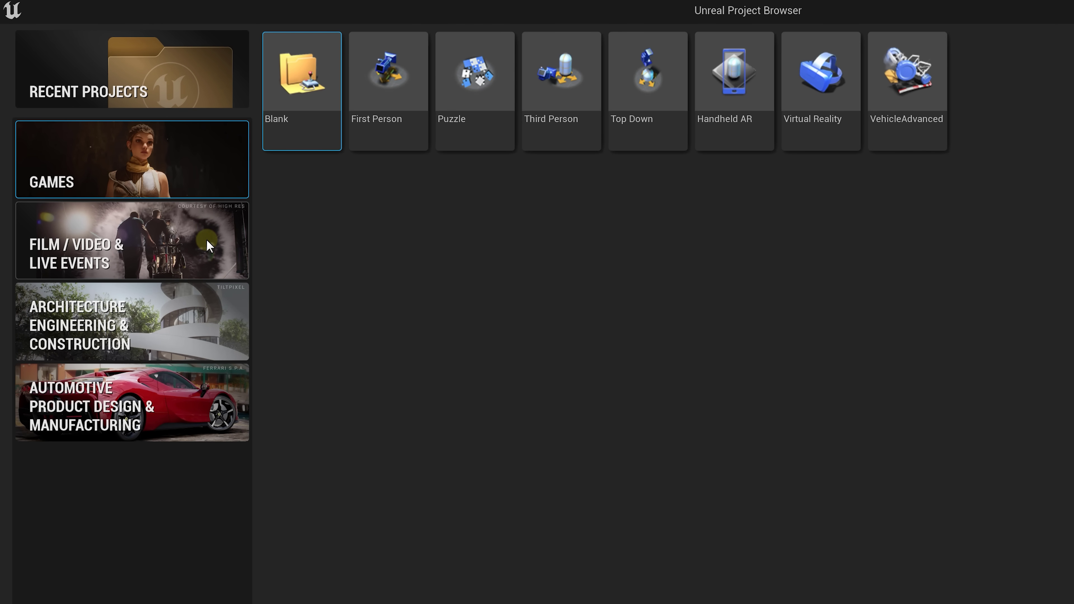
Step: Create a Blank Film / Video & Live Events project named UnrealBasics with Starter Content enabled
{"action": "left_click", "coordinate": [209, 246]}
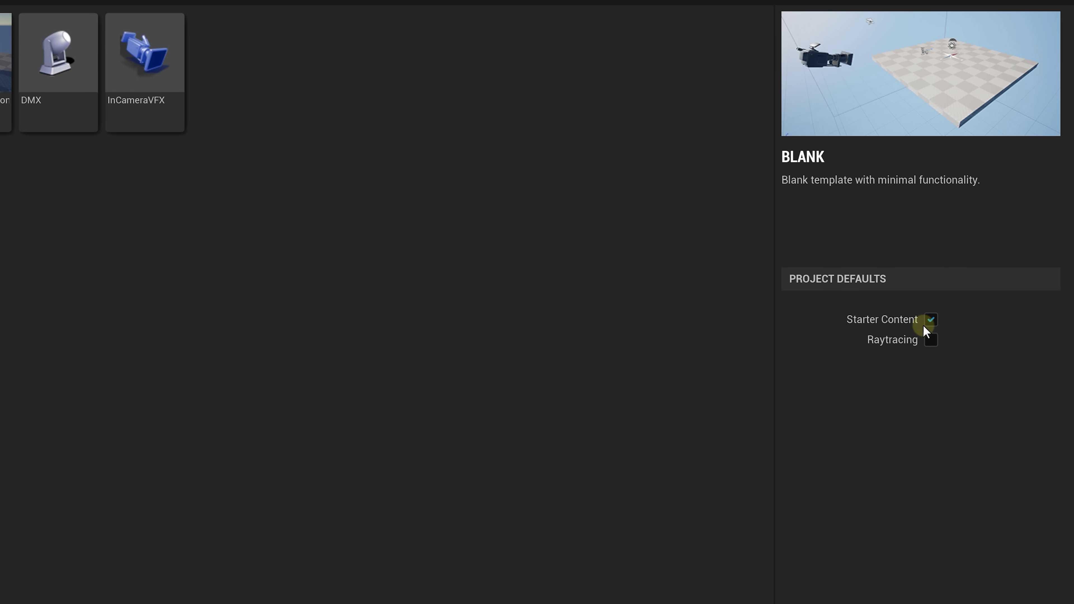
{"action": "mouse_move", "coordinate": [955, 321]}
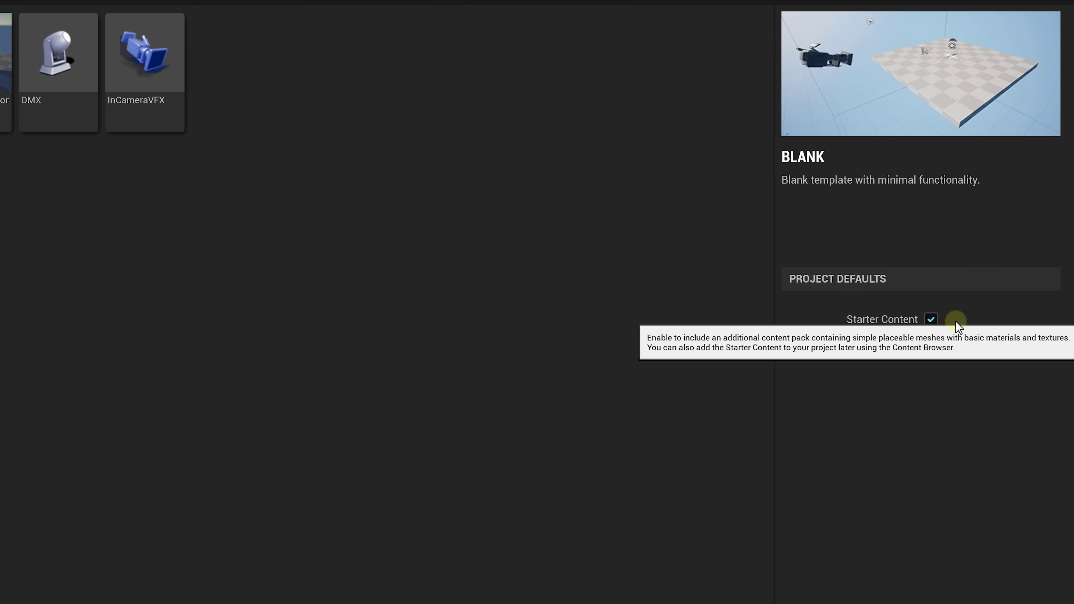
{"action": "left_click_drag", "start_coordinate": [934, 540], "coordinate": [816, 515]}
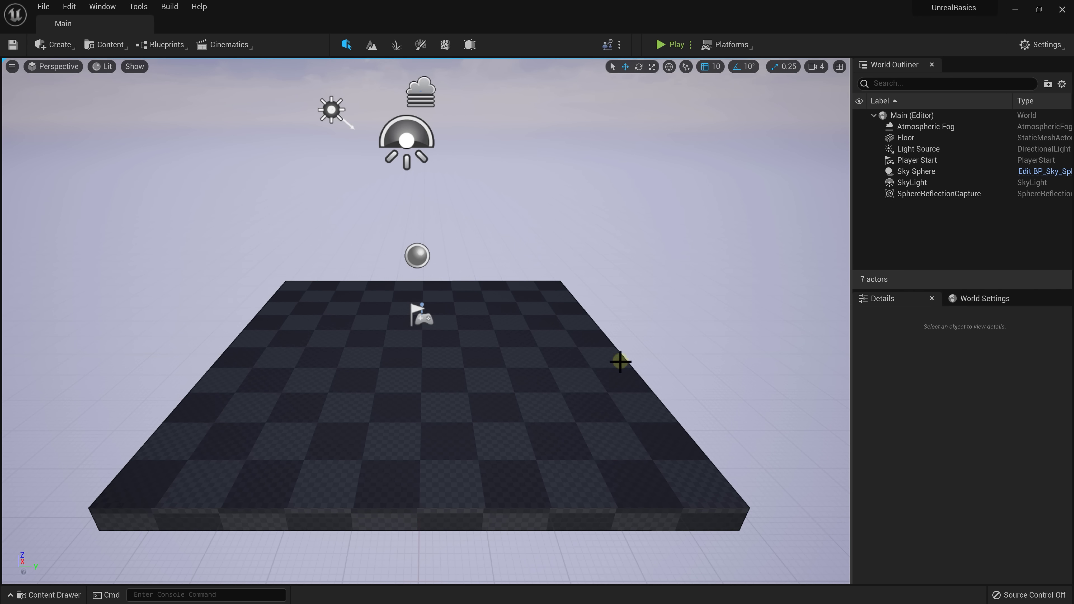
Step: Fly the viewport camera around the floor to try movement in every direction
{"action": "key", "text": "d"}
{"action": "right_click_drag", "start_coordinate": [522, 259], "coordinate": [533, 231]}
{"action": "key", "text": "d"}
{"action": "key", "text": "a"}
{"action": "key", "text": "s"}
{"action": "key", "text": "w"}
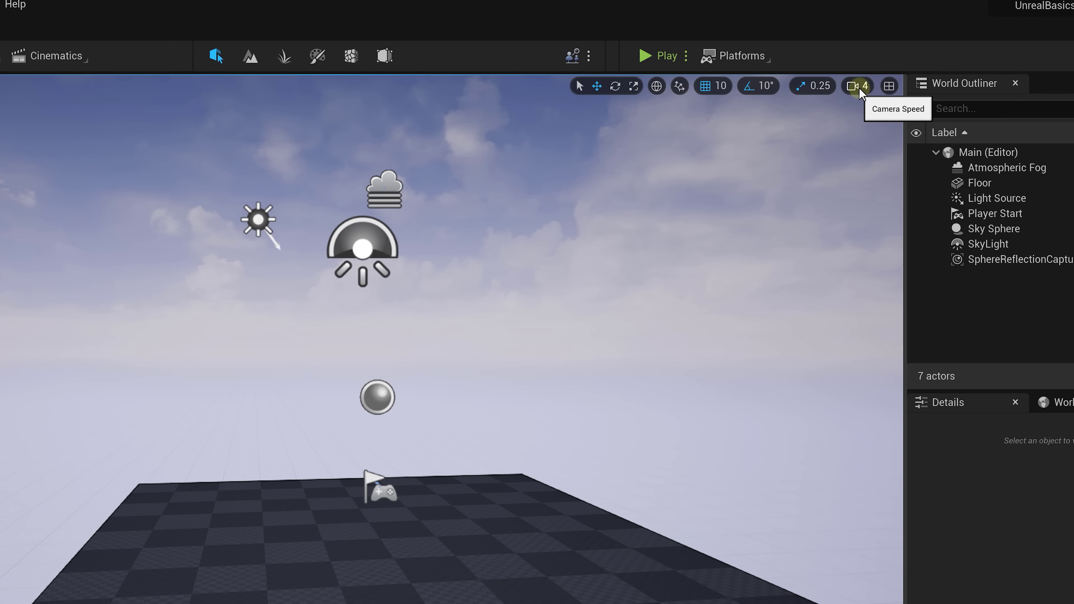
Step: Set the camera speed to 2 and fly through the viewport at that speed
{"action": "left_click", "coordinate": [817, 68]}
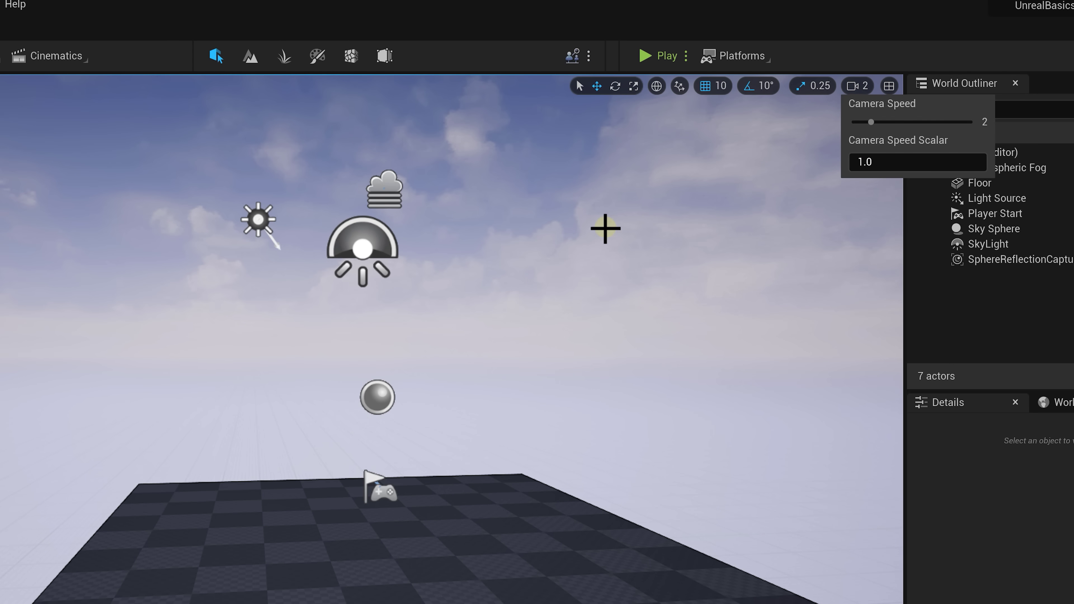
{"action": "left_click", "coordinate": [604, 230]}
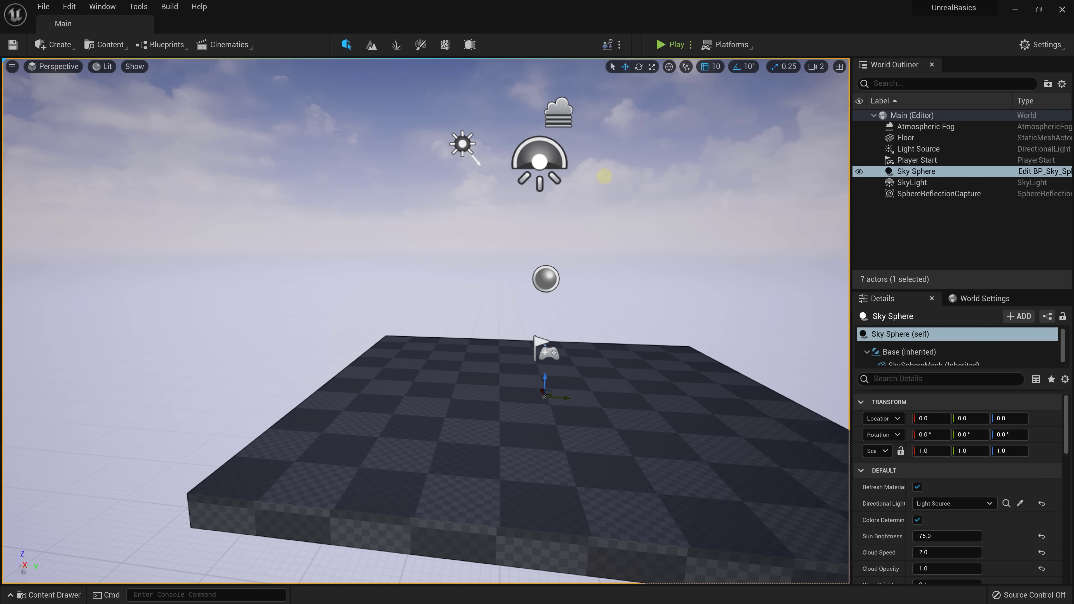
{"action": "key", "text": "d"}
{"action": "right_click_drag", "start_coordinate": [604, 176], "coordinate": [631, 173]}
{"action": "key", "text": "w"}
{"action": "key", "text": "s"}
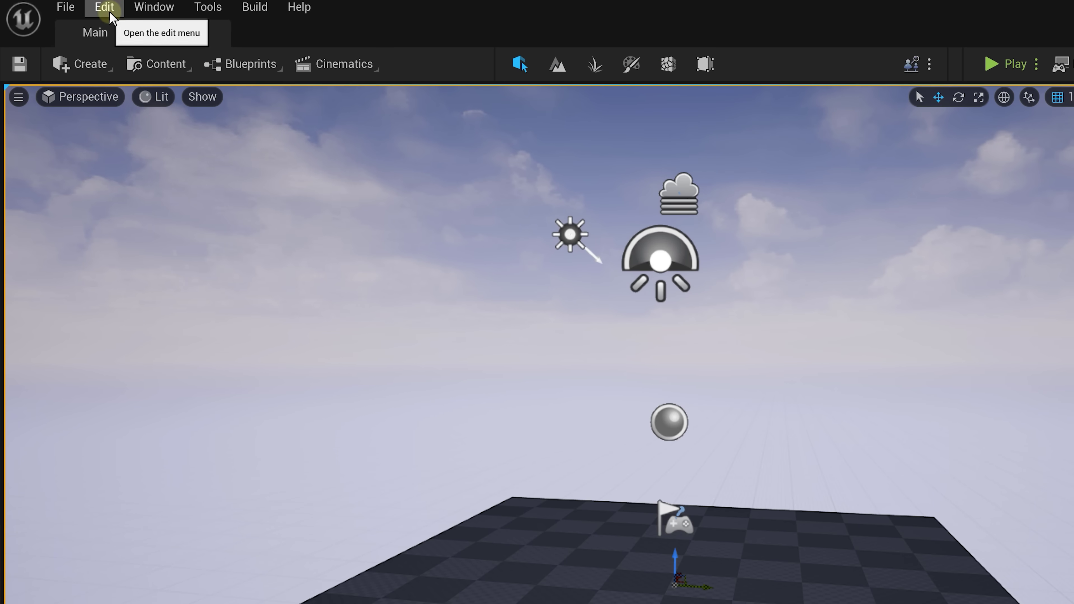
Step: Look through the Keyboard Shortcuts section of the Editor Preferences
{"action": "left_click", "coordinate": [104, 7]}
{"action": "left_click", "coordinate": [261, 240]}
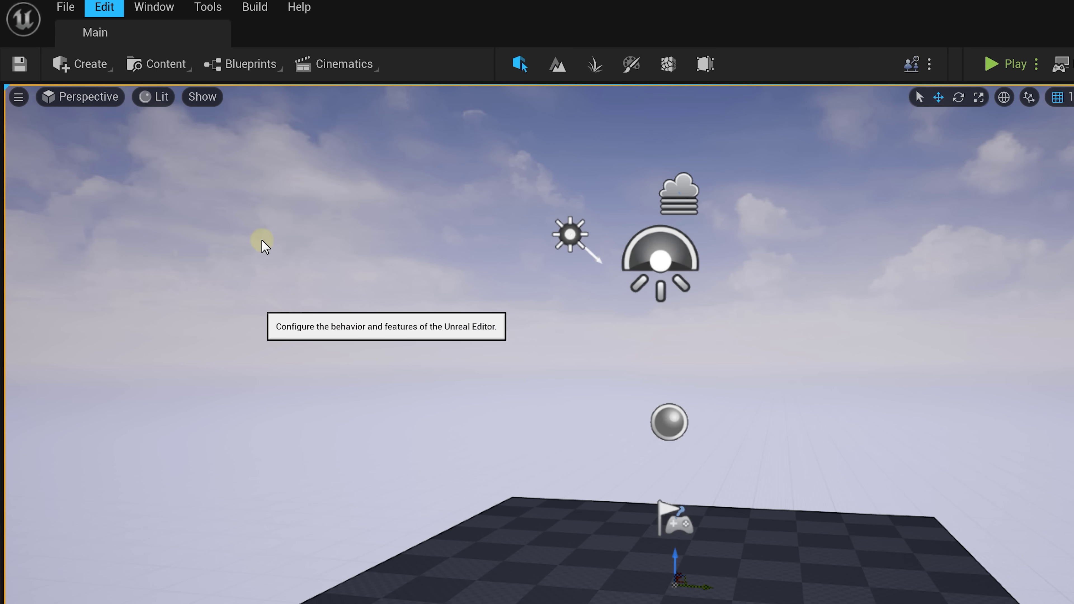
{"action": "left_click", "coordinate": [203, 224]}
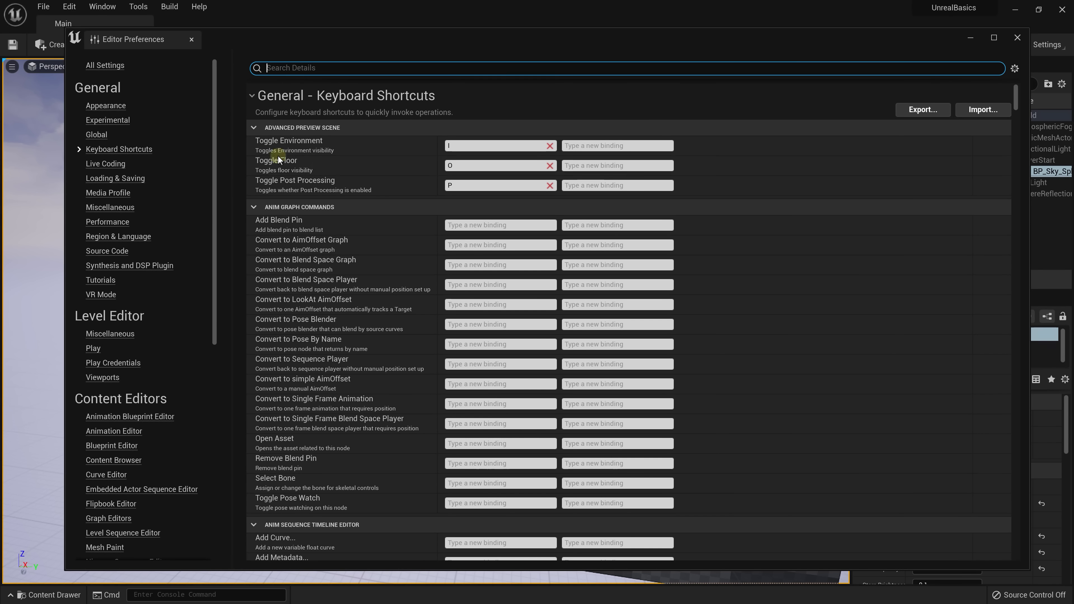
{"action": "scroll", "coordinate": [741, 167], "scroll_direction": "down", "scroll_amount": 1}
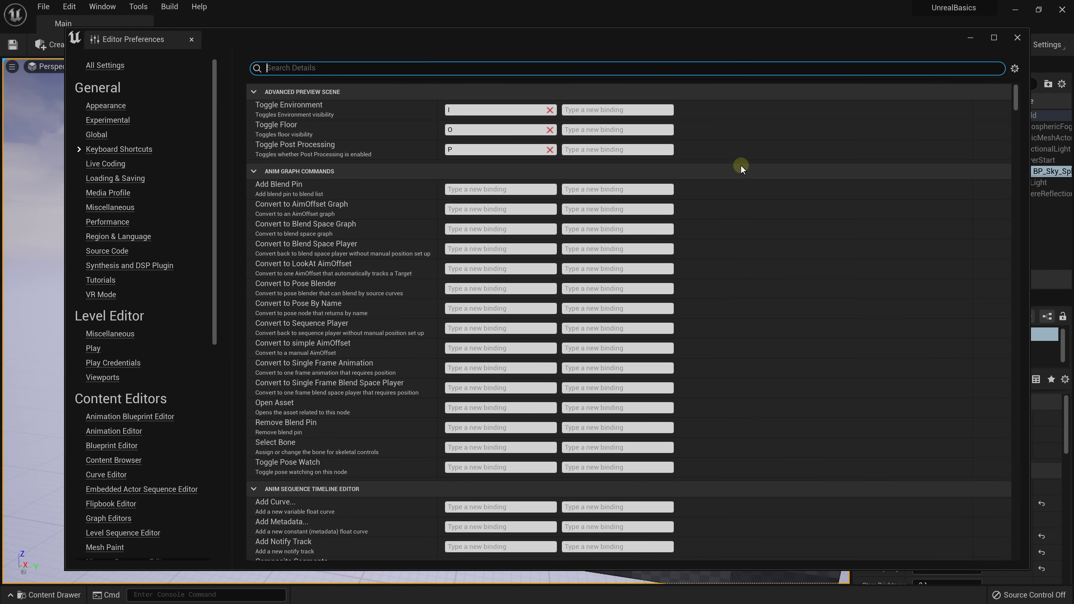
{"action": "scroll", "coordinate": [741, 165], "scroll_direction": "down", "scroll_amount": 5}
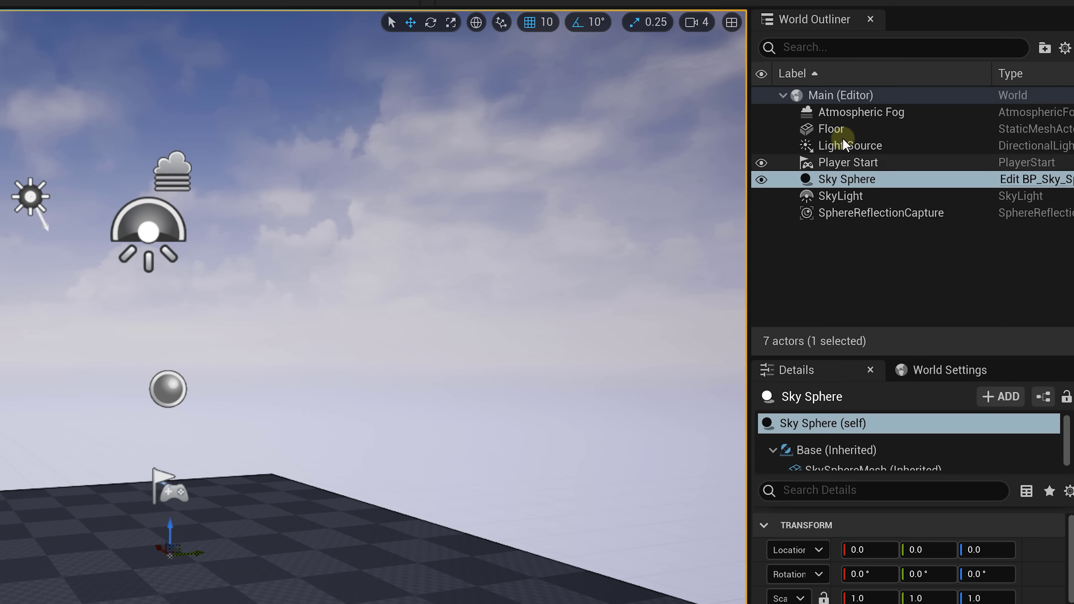
Step: Select the Atmospheric Fog, Floor, Light Source and Player Start one after another, ending with the Floor
{"action": "left_click", "coordinate": [917, 127]}
{"action": "left_click", "coordinate": [845, 131]}
{"action": "left_click", "coordinate": [848, 146]}
{"action": "left_click", "coordinate": [850, 162]}
{"action": "left_click", "coordinate": [845, 130]}
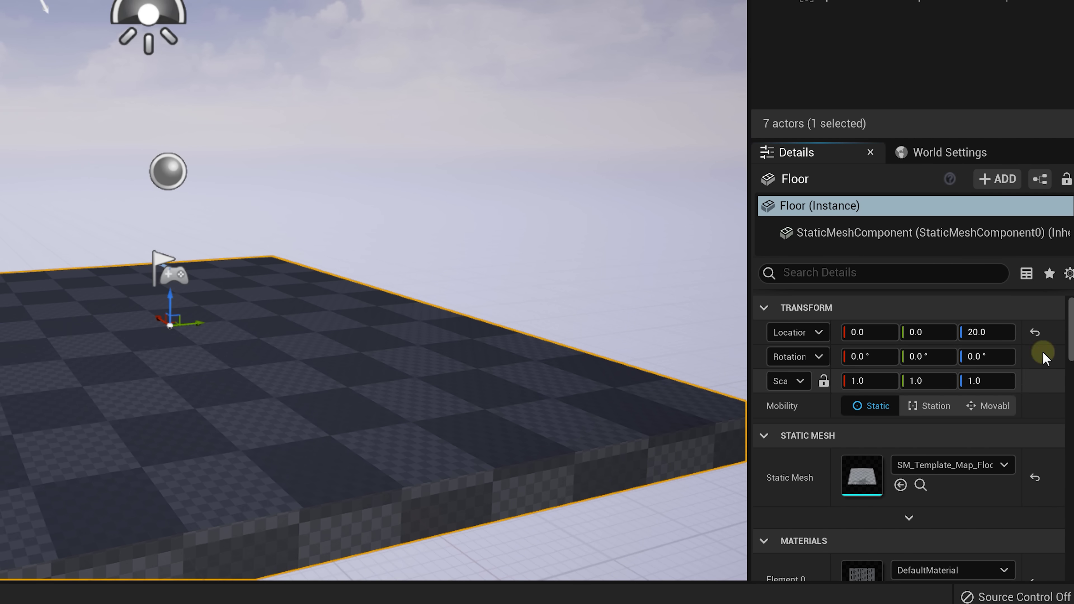
Step: Try changing the Floor's X location, undo it, and view the World Settings before returning to the Floor's details
{"action": "left_click_drag", "start_coordinate": [867, 341], "coordinate": [887, 330]}
{"action": "key", "text": "ctrl+z"}
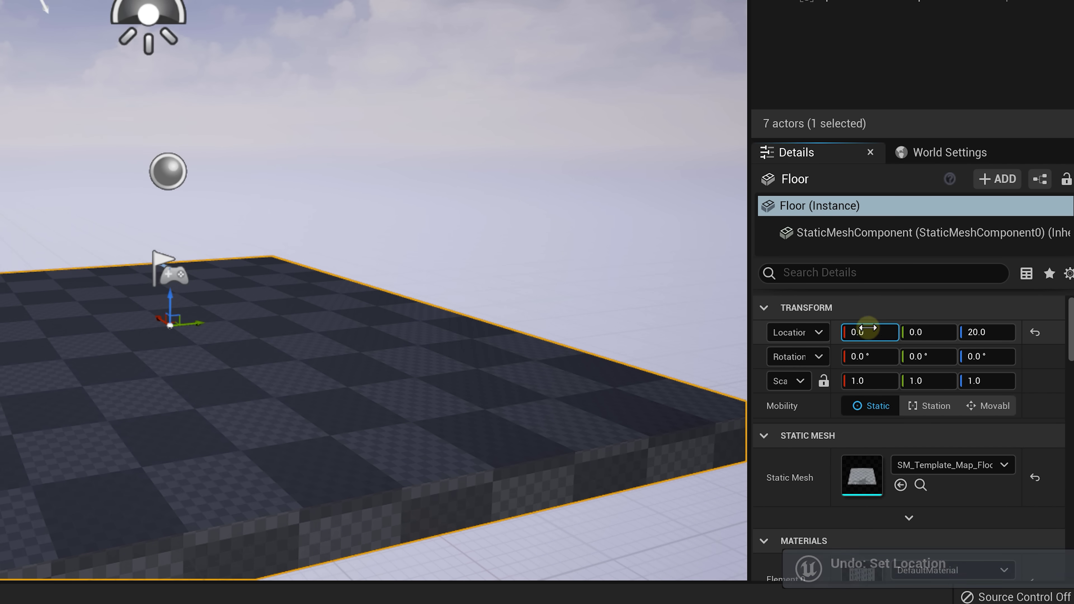
{"action": "left_click", "coordinate": [921, 153]}
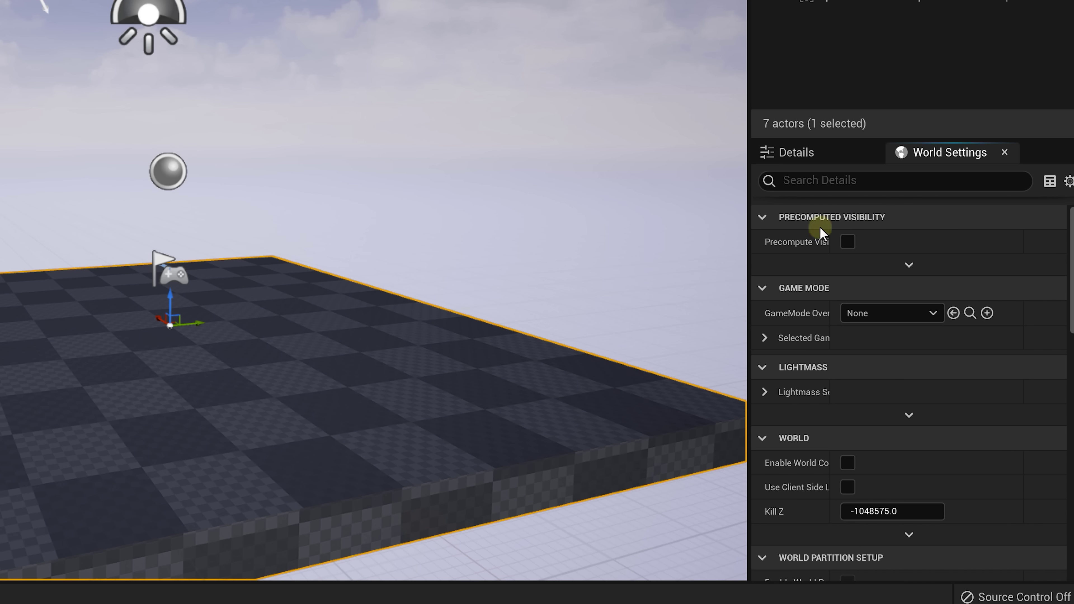
{"action": "left_click", "coordinate": [823, 158]}
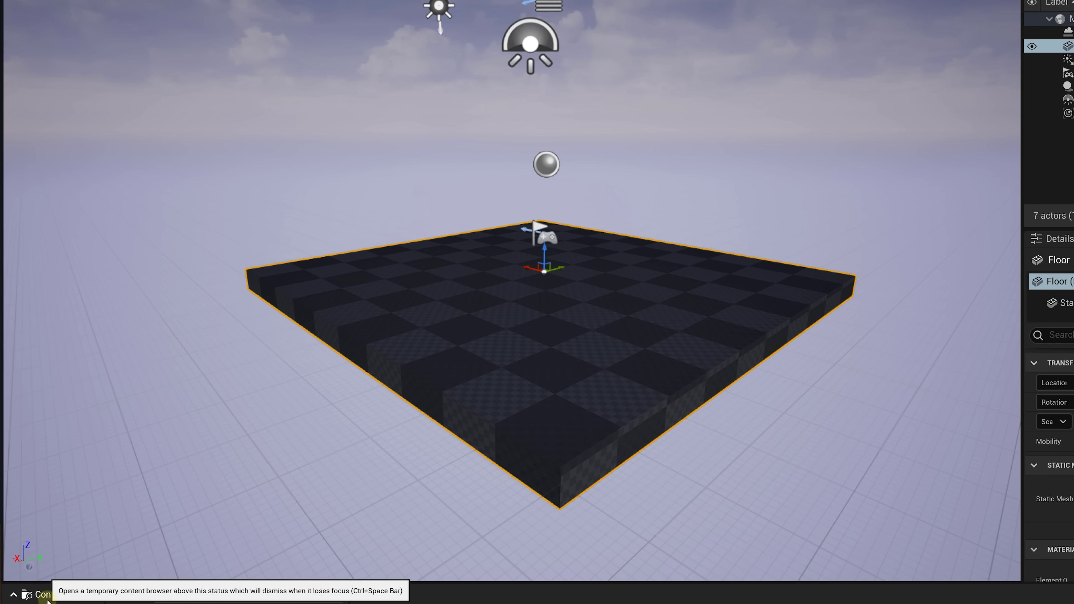
Step: Examine the Main level asset in the project content and the asset types that can be added
{"action": "left_click", "coordinate": [42, 595]}
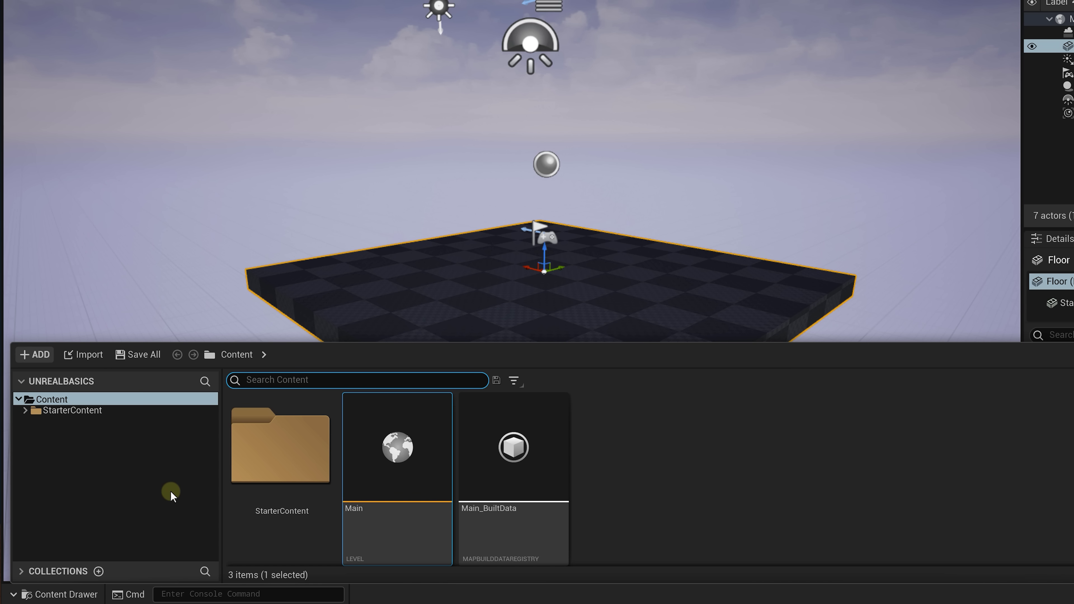
{"action": "mouse_move", "coordinate": [422, 420]}
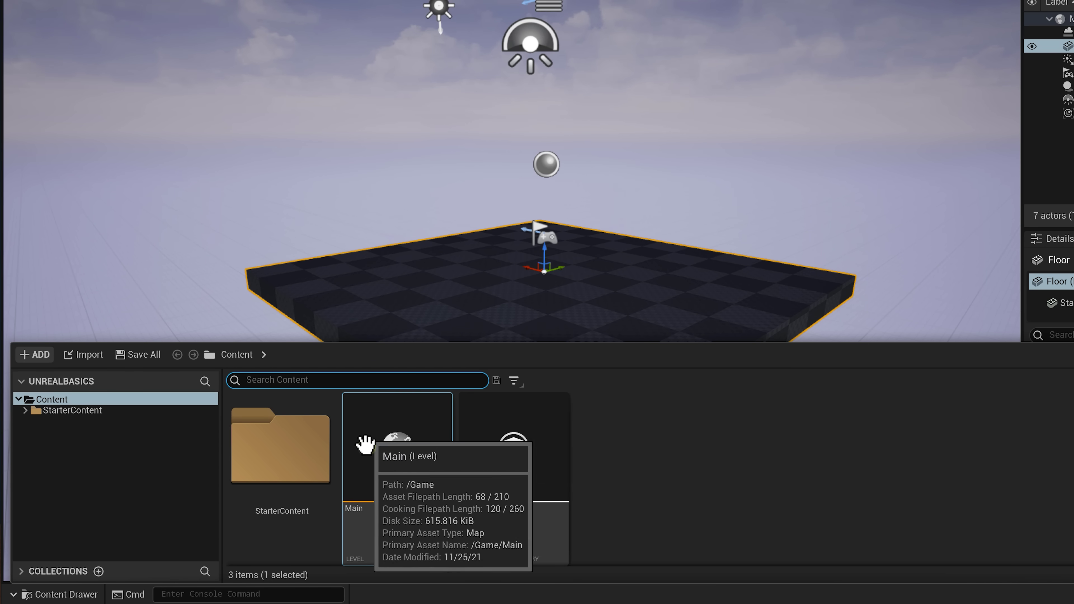
{"action": "left_click", "coordinate": [377, 477]}
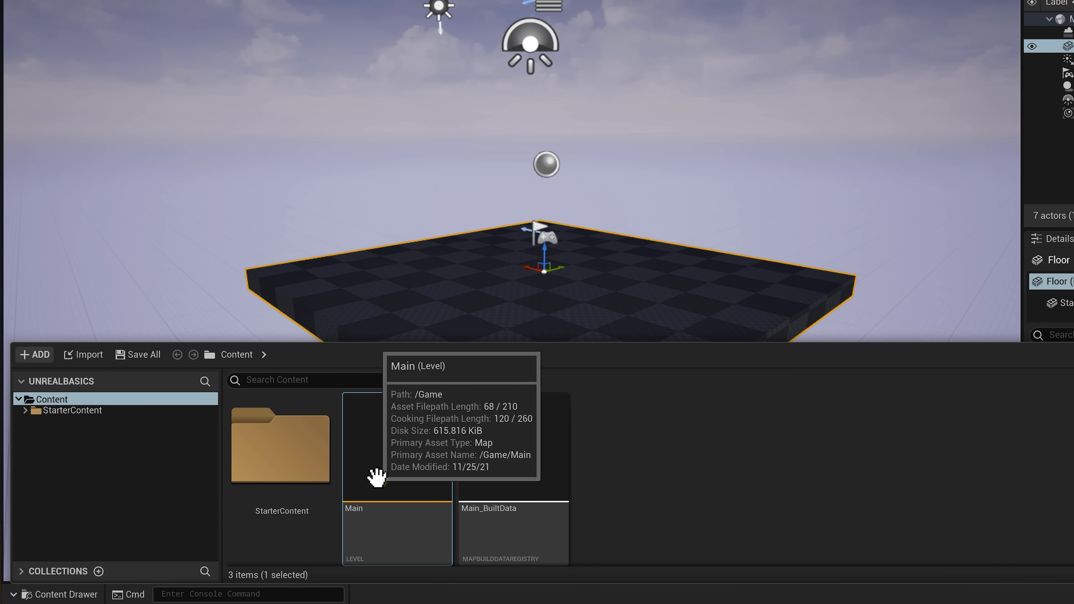
{"action": "left_click", "coordinate": [41, 355]}
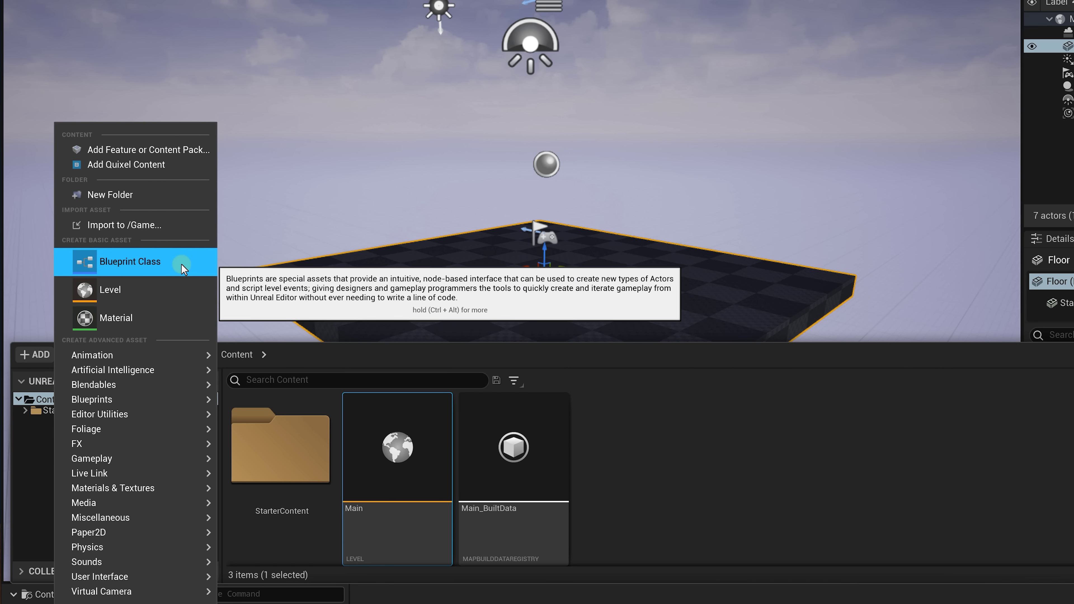
{"action": "mouse_move", "coordinate": [171, 392]}
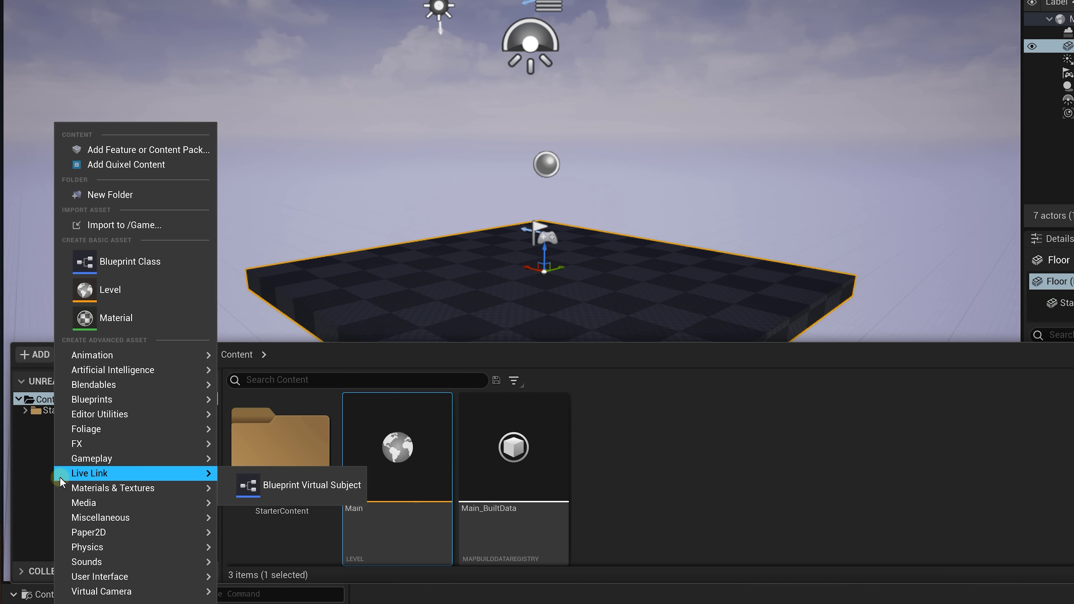
{"action": "left_click", "coordinate": [34, 449]}
Step: Place the SM_Chair prop from StarterContent > Props onto the floor and frame it in the viewport
{"action": "left_click", "coordinate": [265, 467]}
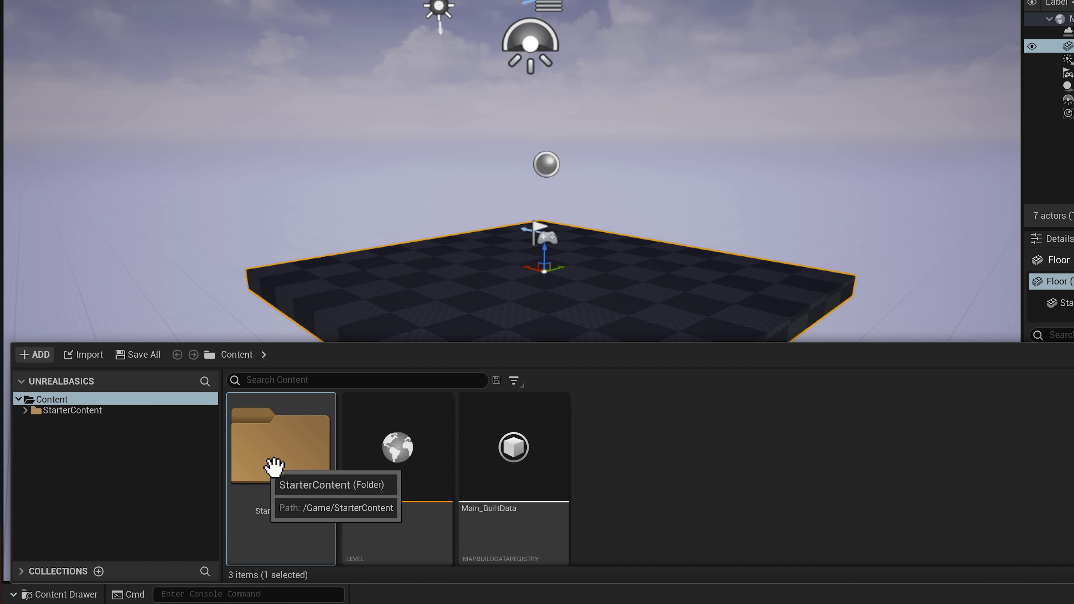
{"action": "double_click", "coordinate": [278, 459]}
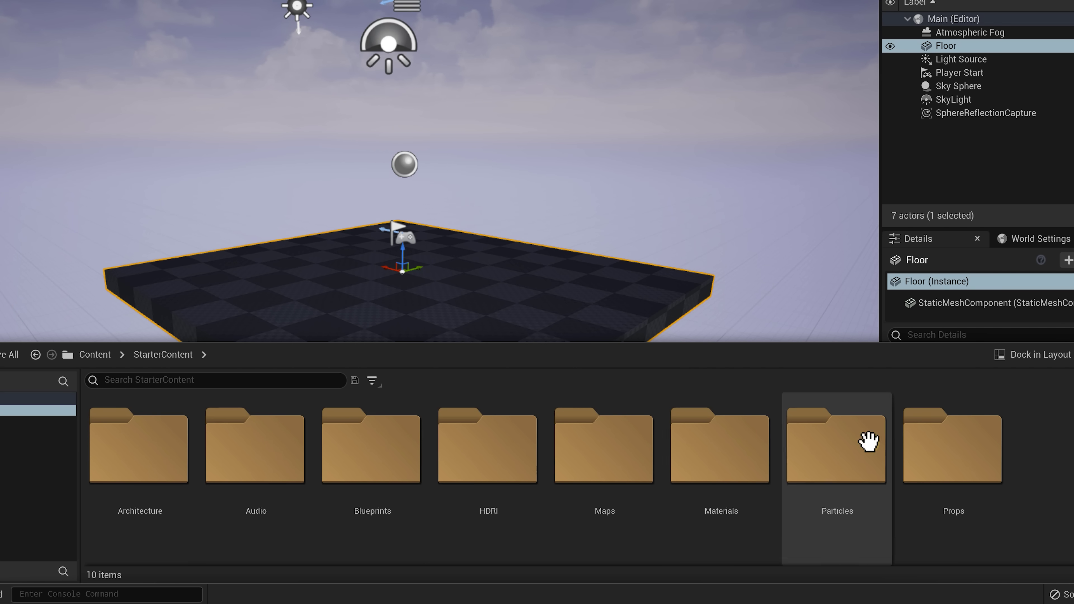
{"action": "double_click", "coordinate": [966, 463]}
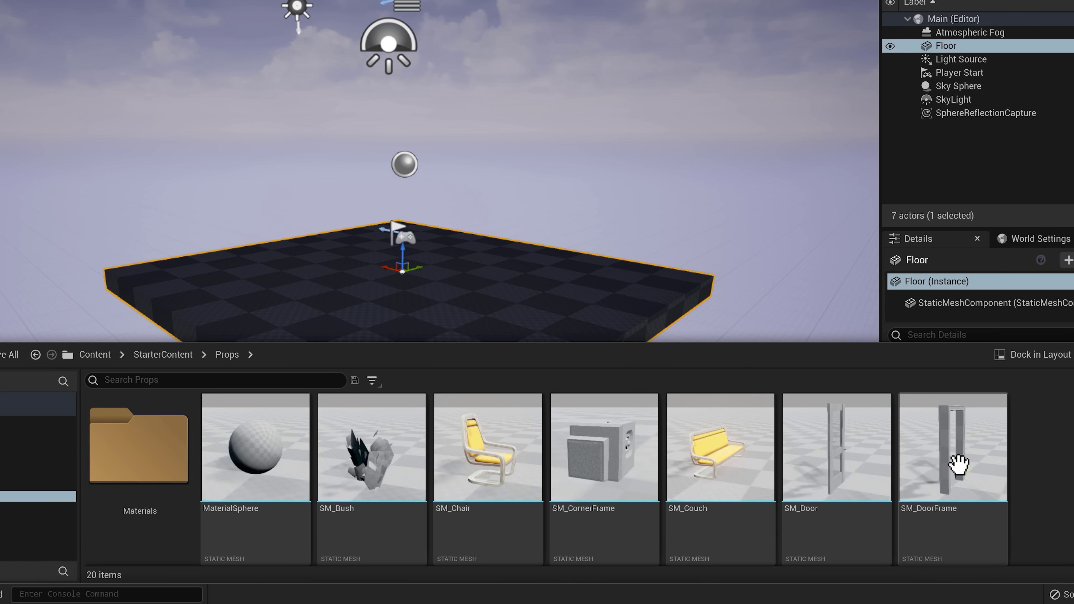
{"action": "left_click_drag", "start_coordinate": [499, 472], "coordinate": [486, 293]}
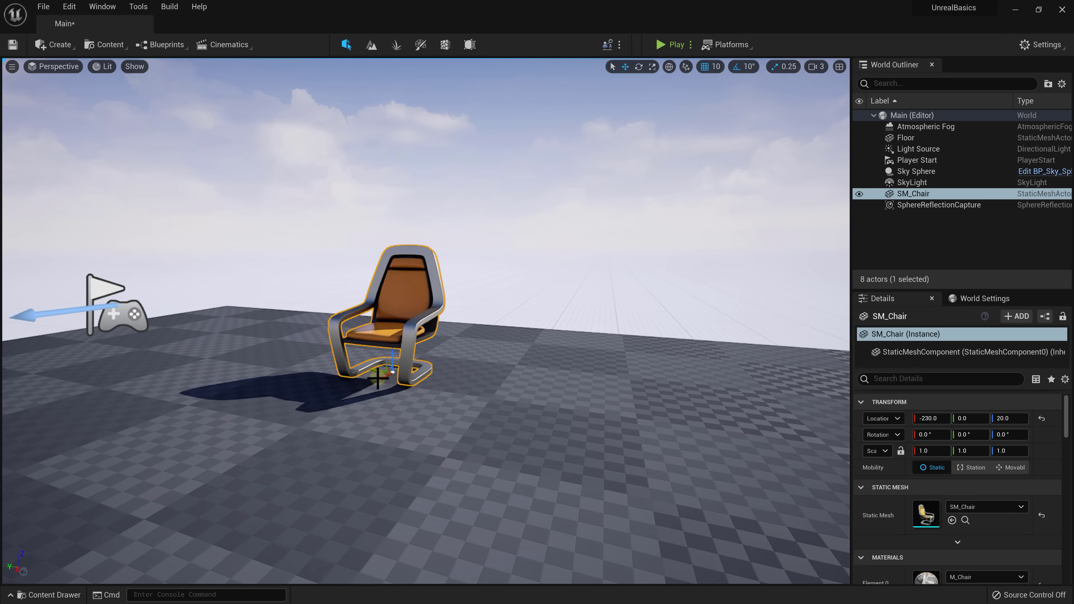
{"action": "left_click_drag", "start_coordinate": [377, 378], "coordinate": [410, 353]}
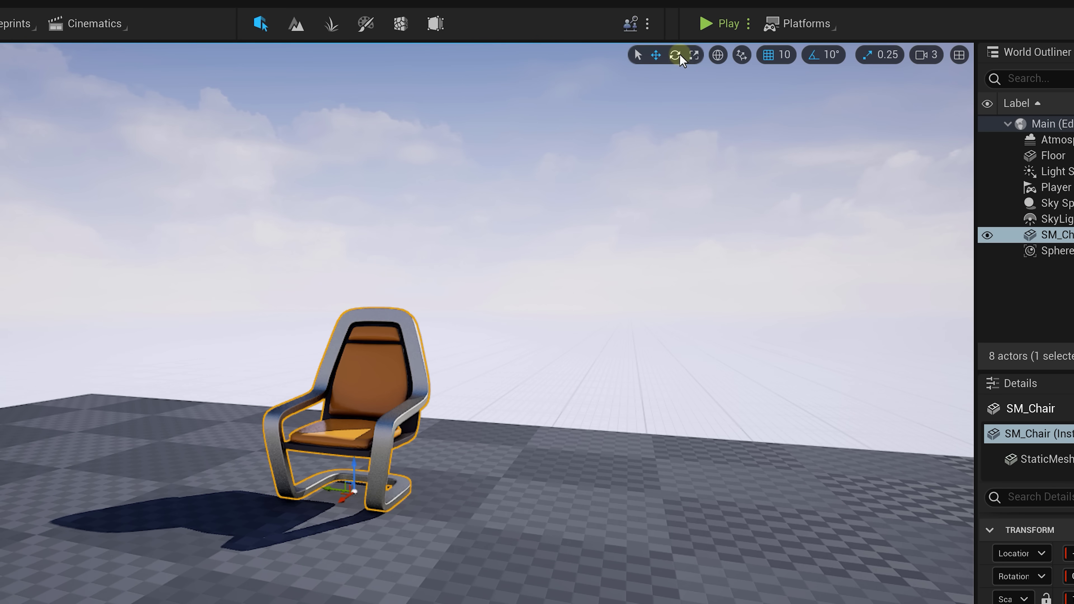
Step: Try rotating the chair, and duplicate it so the copy stands beside the original at about X -230, Y -140
{"action": "left_click", "coordinate": [677, 56]}
{"action": "left_click_drag", "start_coordinate": [420, 497], "coordinate": [379, 468]}
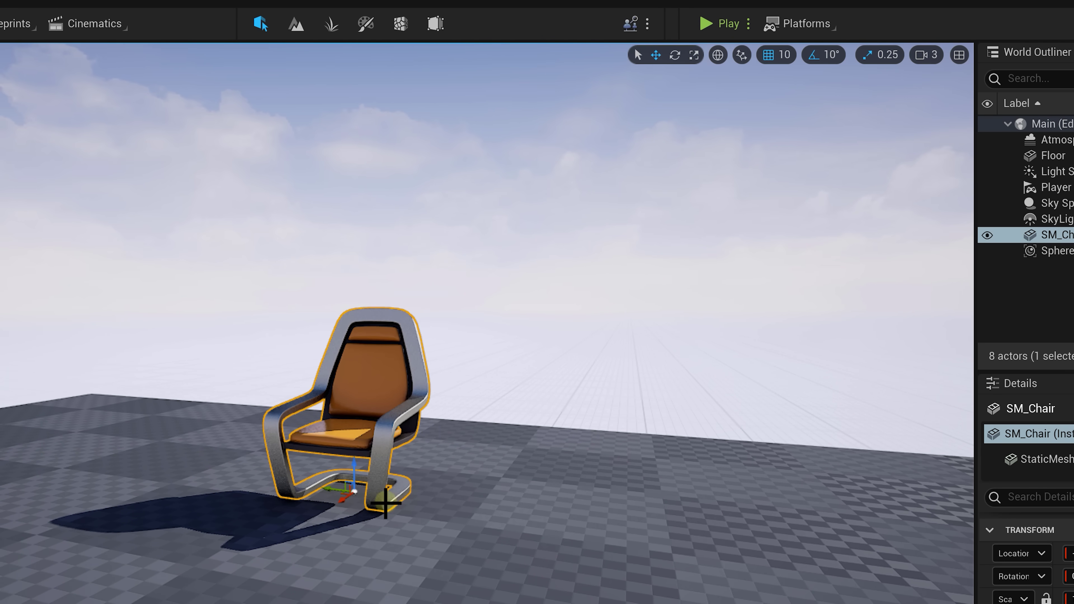
{"action": "left_click_drag", "start_coordinate": [332, 489], "coordinate": [519, 511], "text": "alt"}
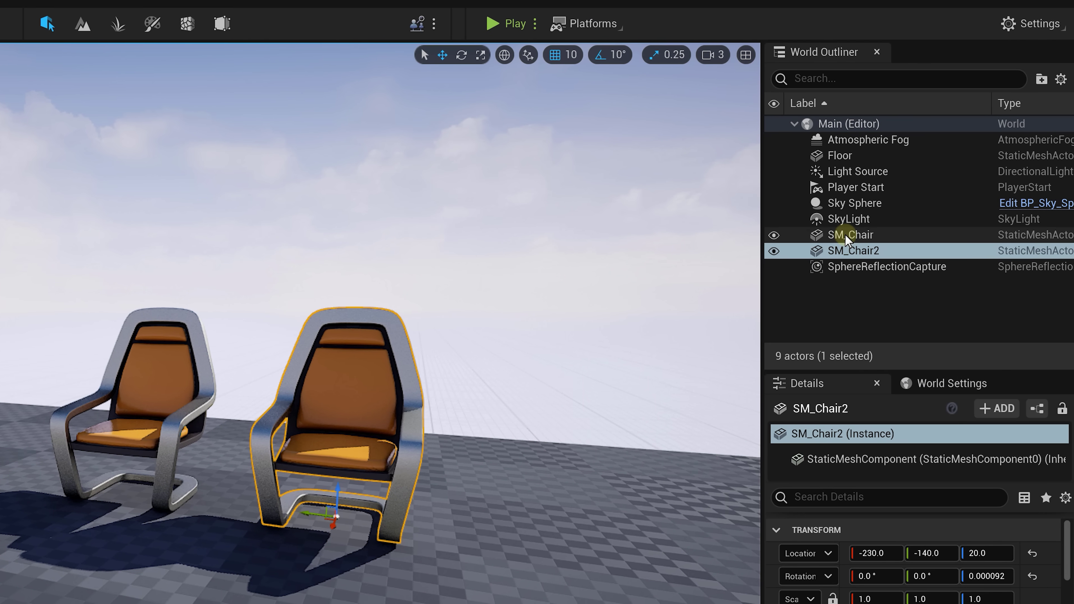
Step: Select SM_Chair and SM_Chair2 alternately to compare the two actors, ending with SM_Chair2
{"action": "left_click", "coordinate": [1055, 234]}
{"action": "left_click", "coordinate": [851, 251]}
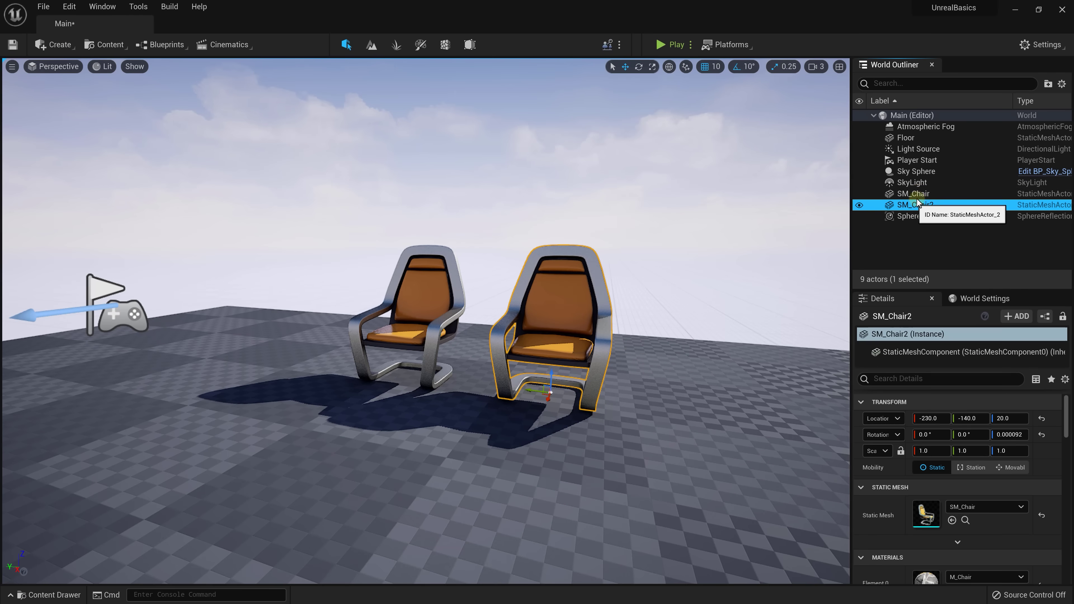
{"action": "left_click", "coordinate": [860, 233]}
{"action": "left_click", "coordinate": [924, 205]}
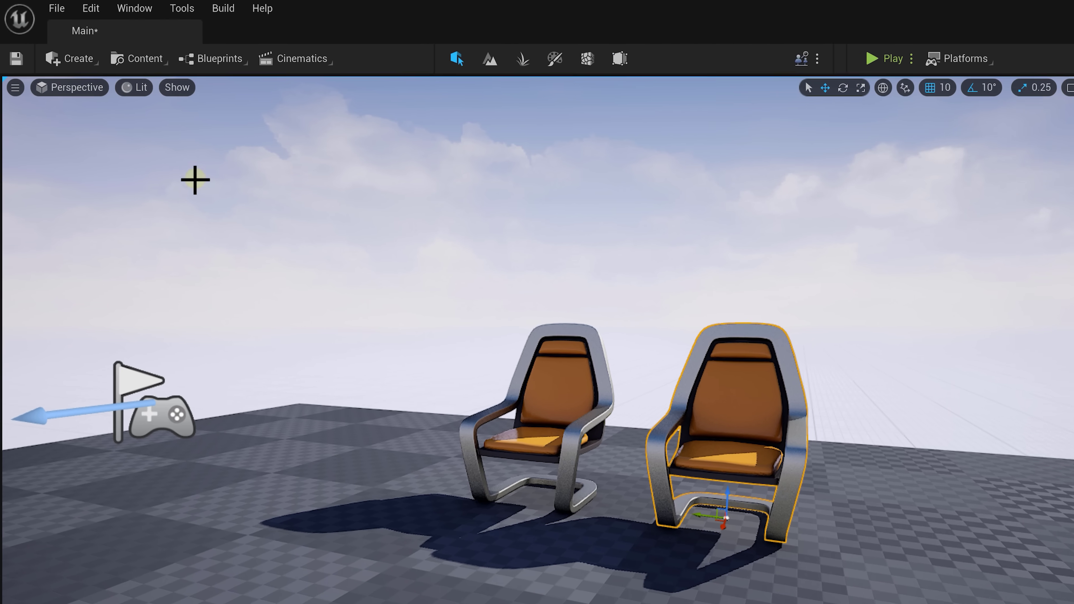
Step: Add a Cube shape to the floor near the chairs and scale it uniformly to 1.75
{"action": "left_click", "coordinate": [82, 64]}
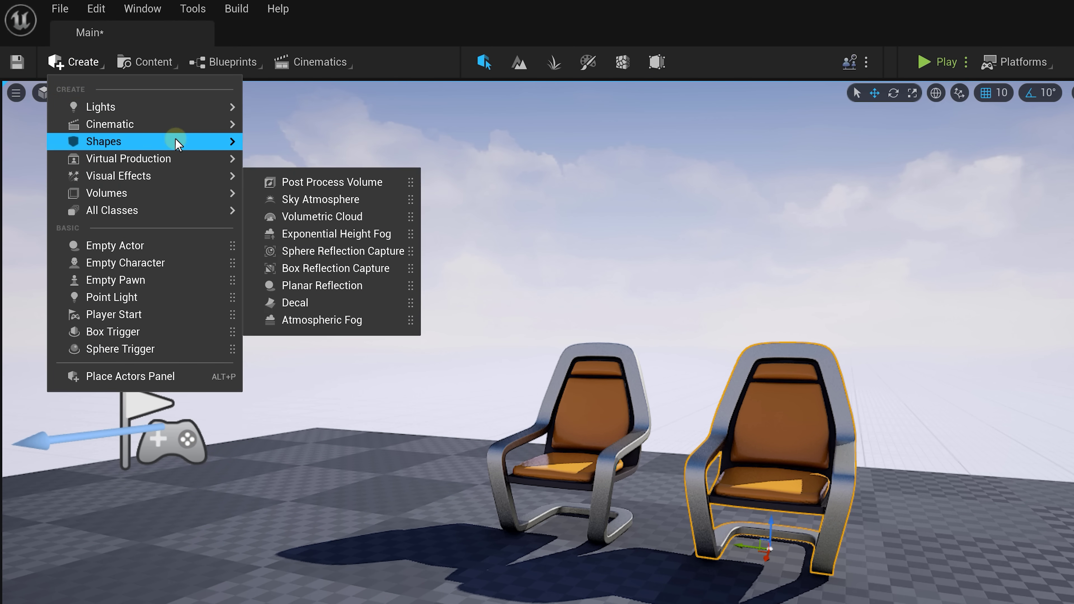
{"action": "mouse_move", "coordinate": [177, 143]}
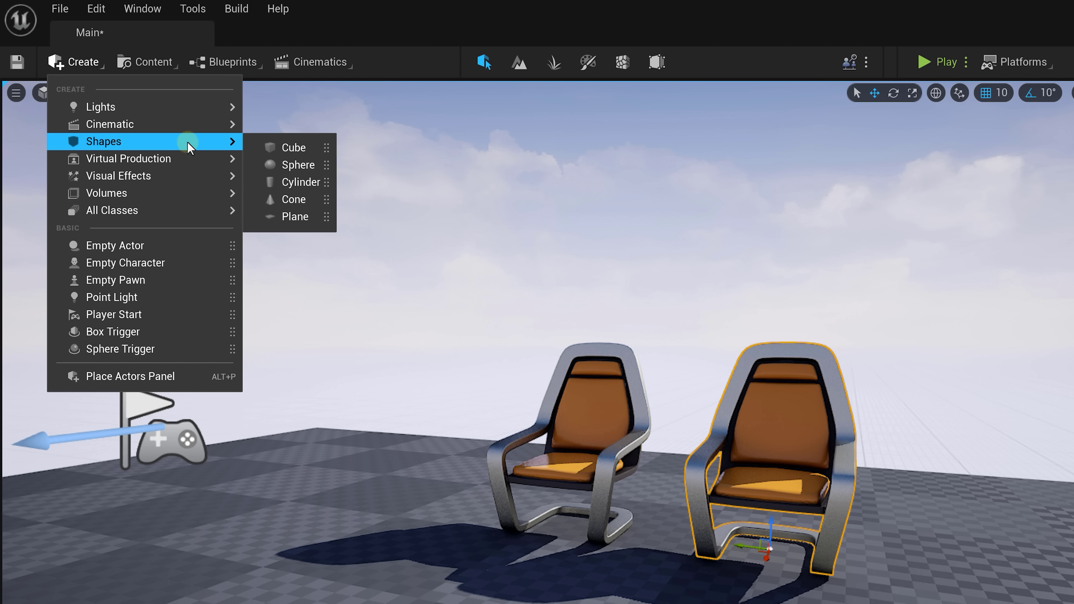
{"action": "left_click_drag", "start_coordinate": [285, 147], "coordinate": [362, 482]}
{"action": "right_click_drag", "start_coordinate": [362, 482], "coordinate": [478, 476]}
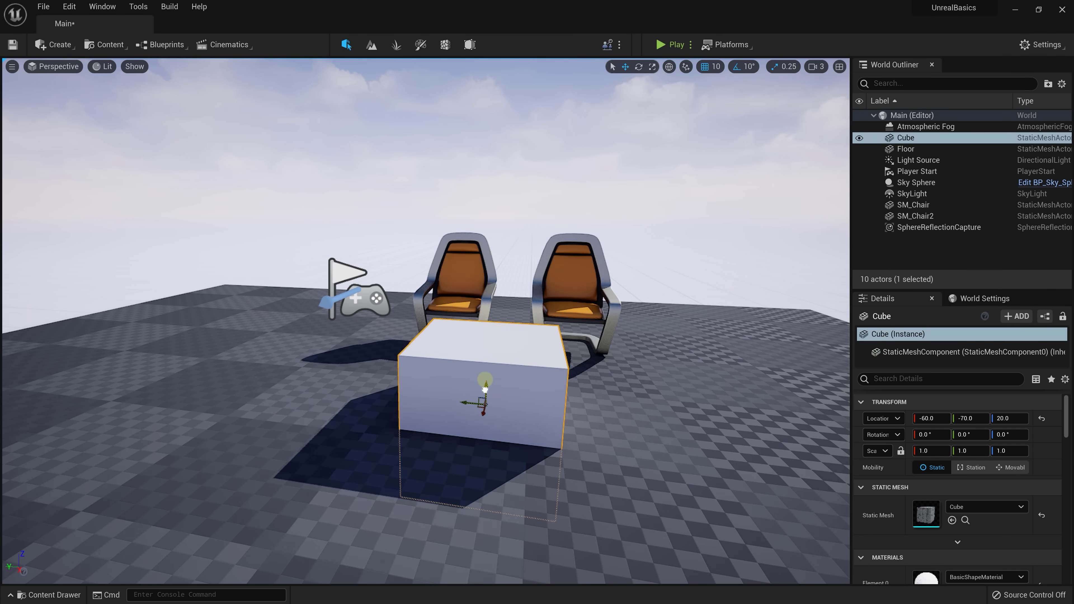
{"action": "left_click_drag", "start_coordinate": [485, 387], "coordinate": [569, 337]}
{"action": "key", "text": "r"}
{"action": "key", "text": "f"}
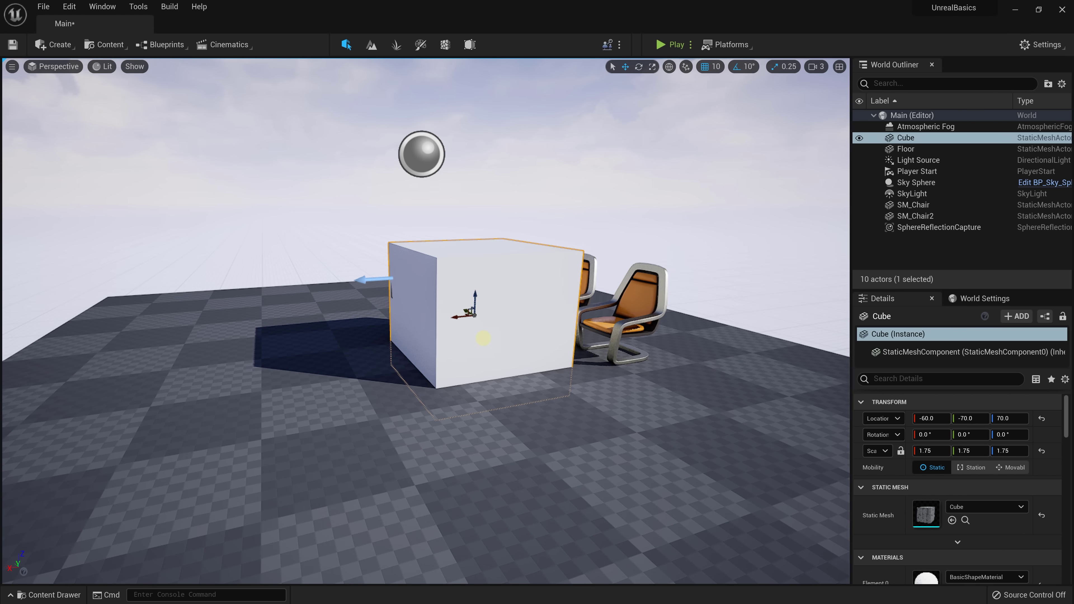
Step: Move the cube to about X 190, Y -70, Z 110 and rotate it -30° about its vertical axis
{"action": "left_click_drag", "start_coordinate": [455, 318], "coordinate": [259, 280]}
{"action": "right_click_drag", "start_coordinate": [379, 340], "coordinate": [418, 340]}
{"action": "key", "text": "a"}
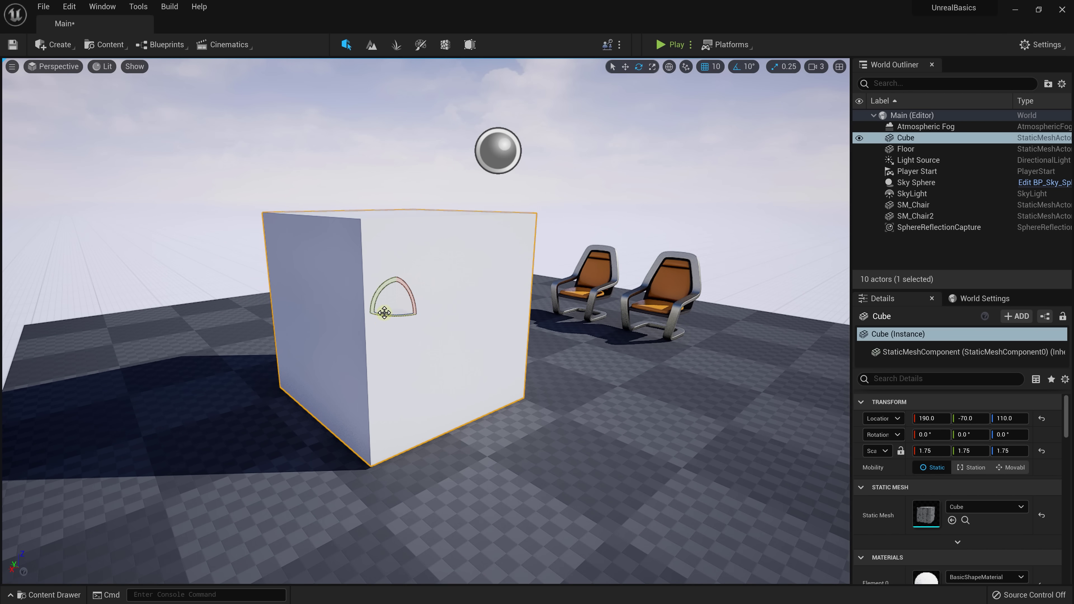
{"action": "left_click_drag", "start_coordinate": [384, 313], "coordinate": [439, 311]}
{"action": "left_click_drag", "start_coordinate": [609, 202], "coordinate": [621, 232], "text": "alt"}
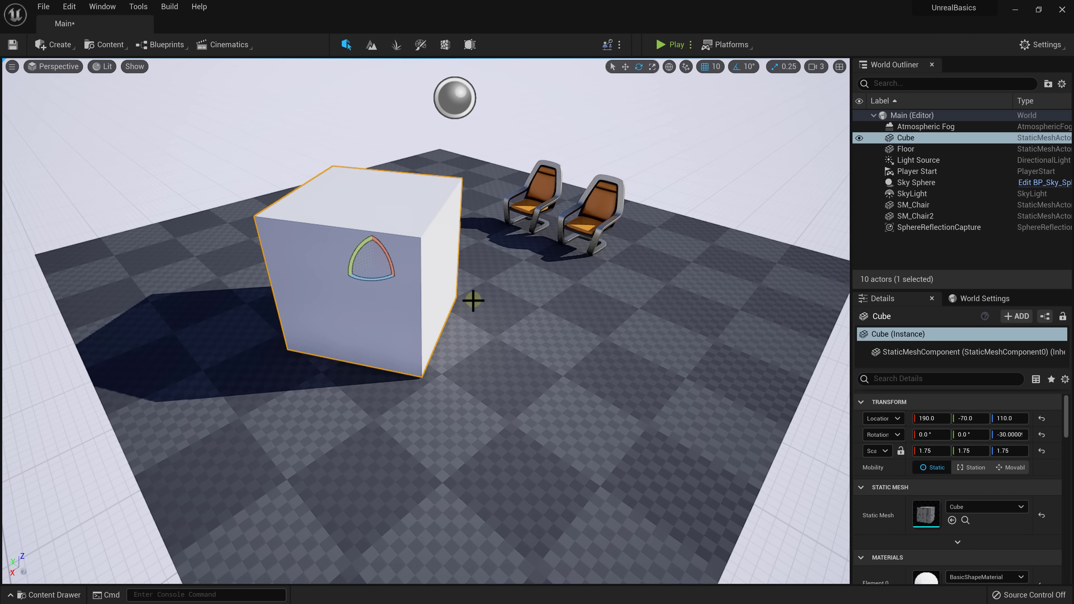
Step: Browse the StarterContent Materials folder for a material to put on the cube
{"action": "key", "text": "ctrl+space"}
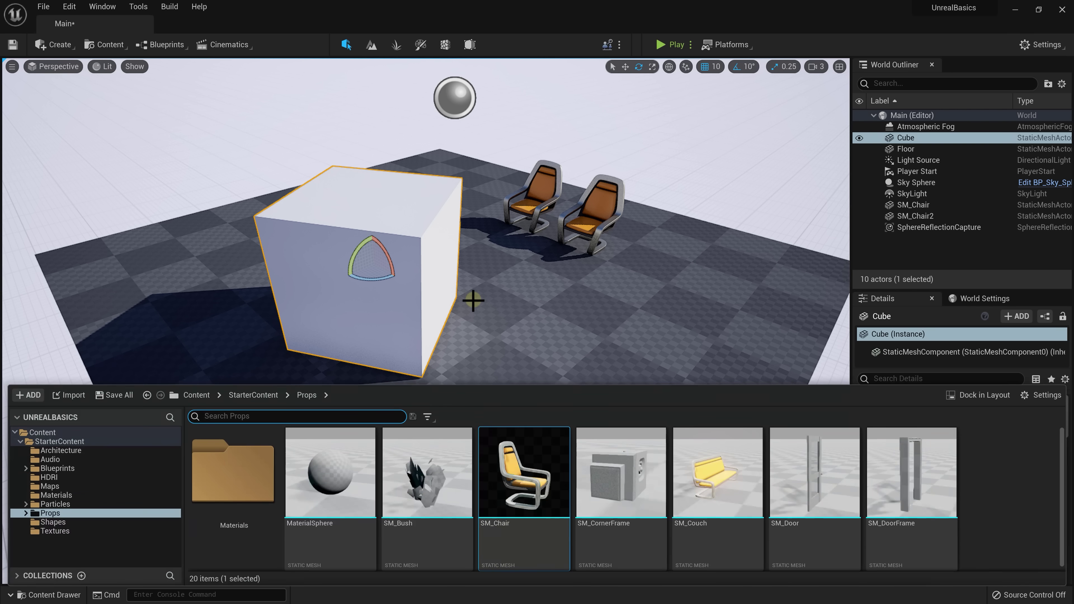
{"action": "left_click", "coordinate": [51, 496]}
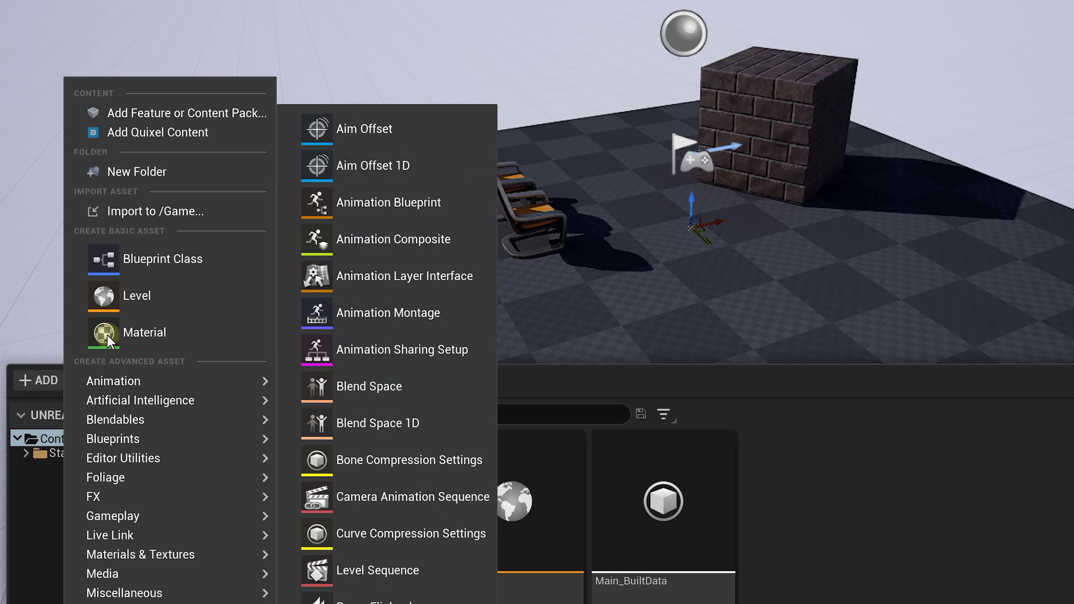
Step: Open Quixel Bridge to add content, and look through its 3D Assets, 3D Plants and Surfaces categories
{"action": "left_click", "coordinate": [236, 132]}
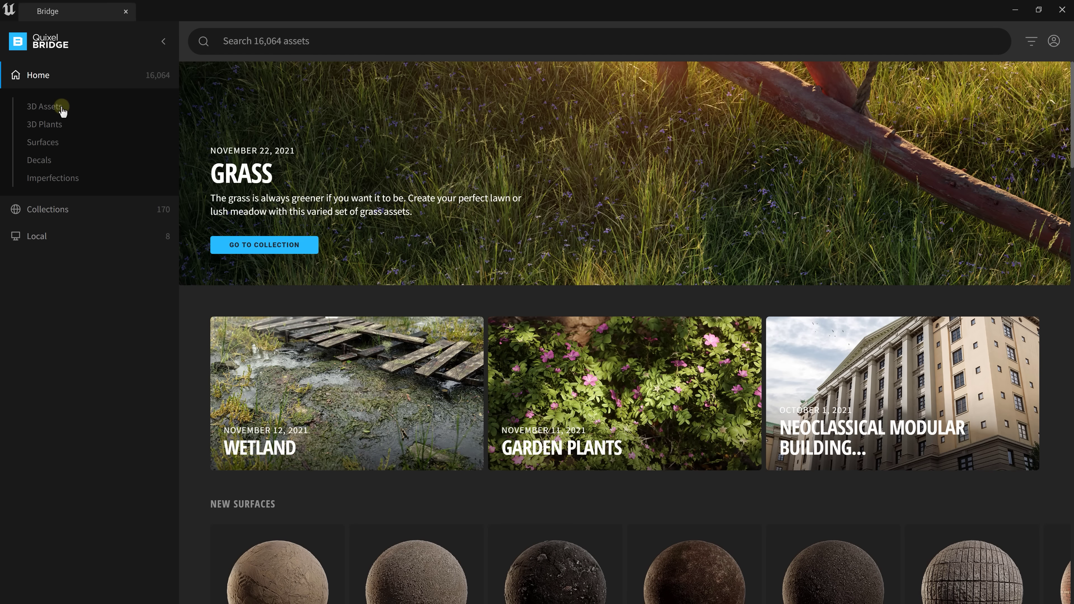
{"action": "left_click", "coordinate": [62, 108]}
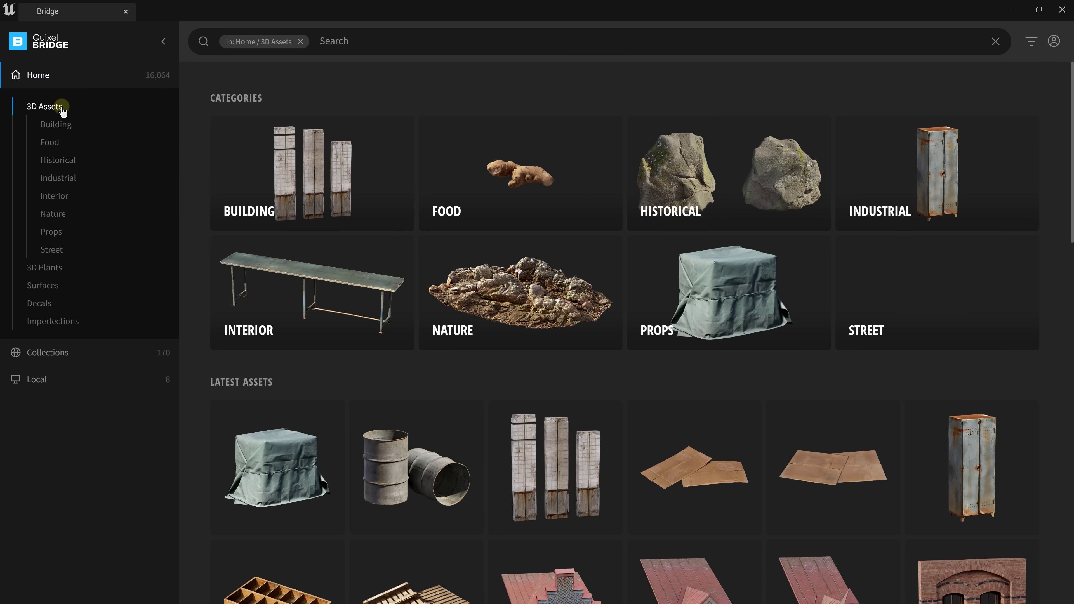
{"action": "left_click", "coordinate": [56, 269]}
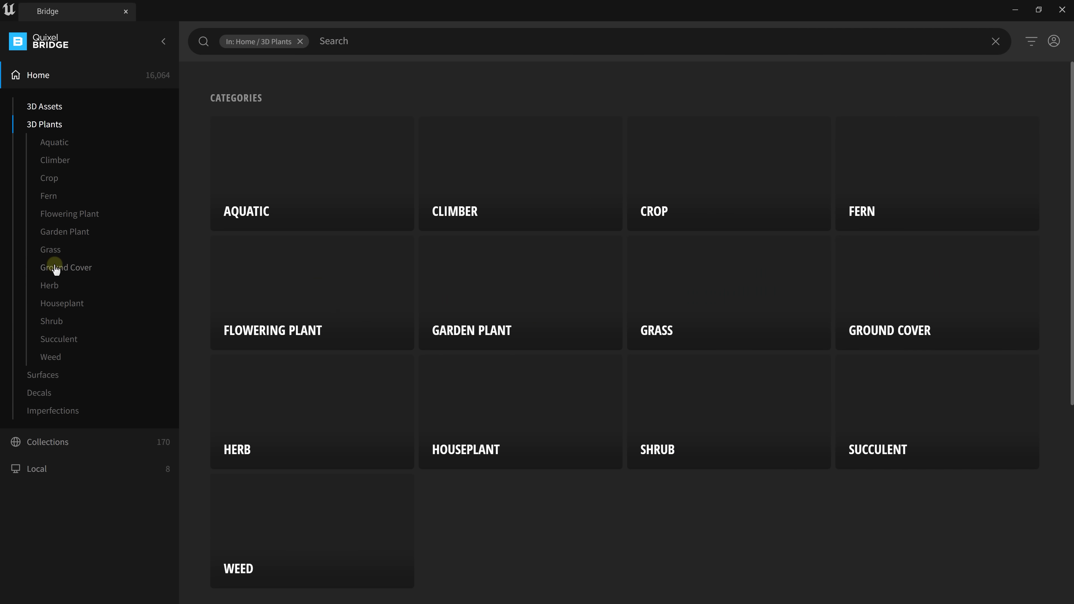
{"action": "left_click", "coordinate": [43, 375]}
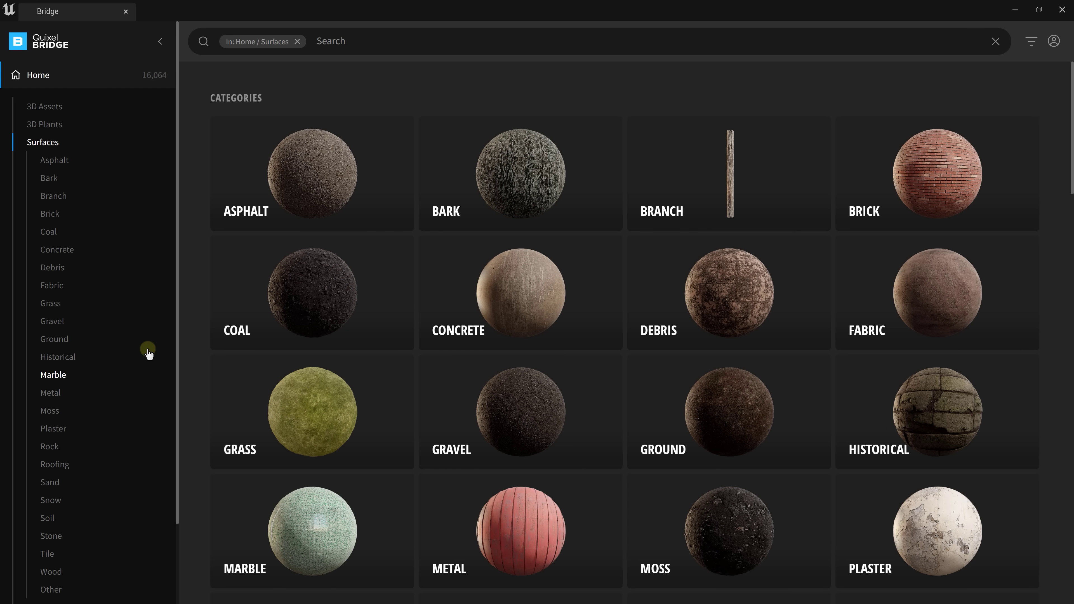
Step: Select the Coal Ash surface in the Coal category, set it to High Quality, and start signing in to obtain it
{"action": "left_click", "coordinate": [283, 298]}
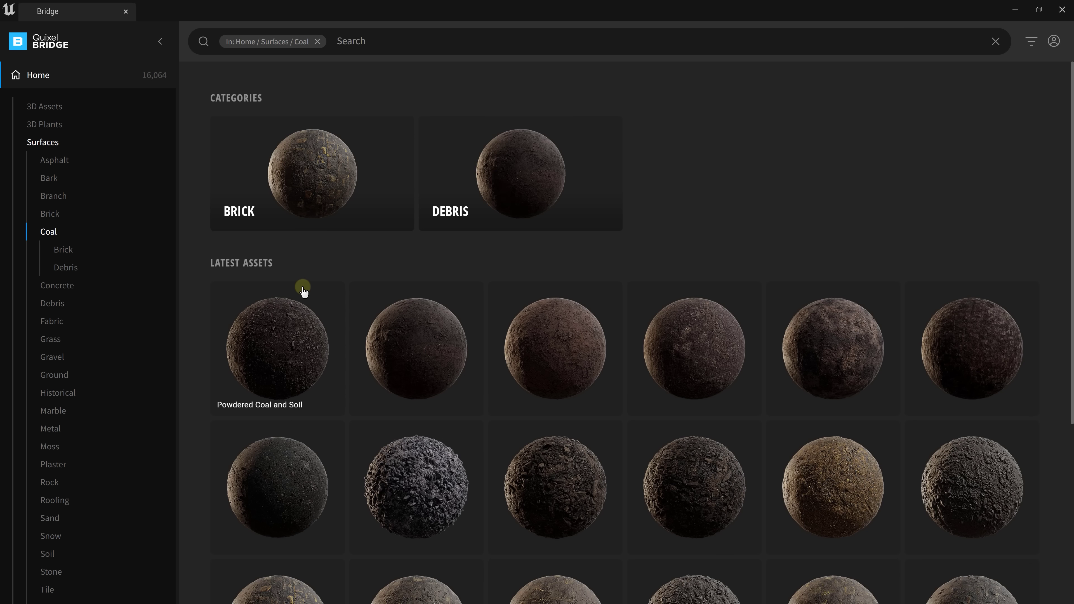
{"action": "left_click", "coordinate": [429, 457]}
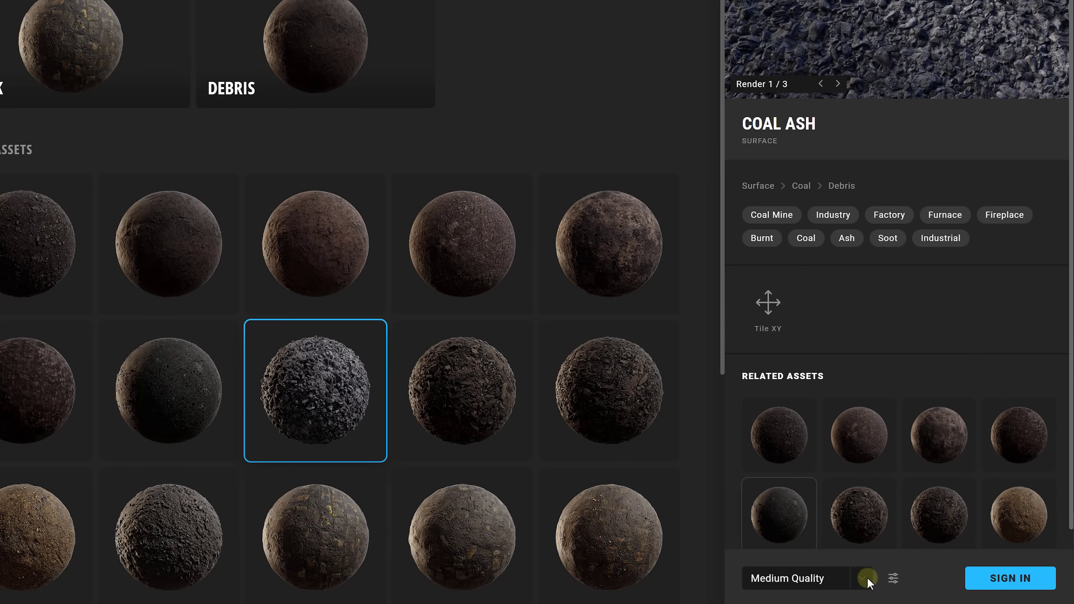
{"action": "left_click", "coordinate": [867, 576]}
{"action": "left_click", "coordinate": [847, 552]}
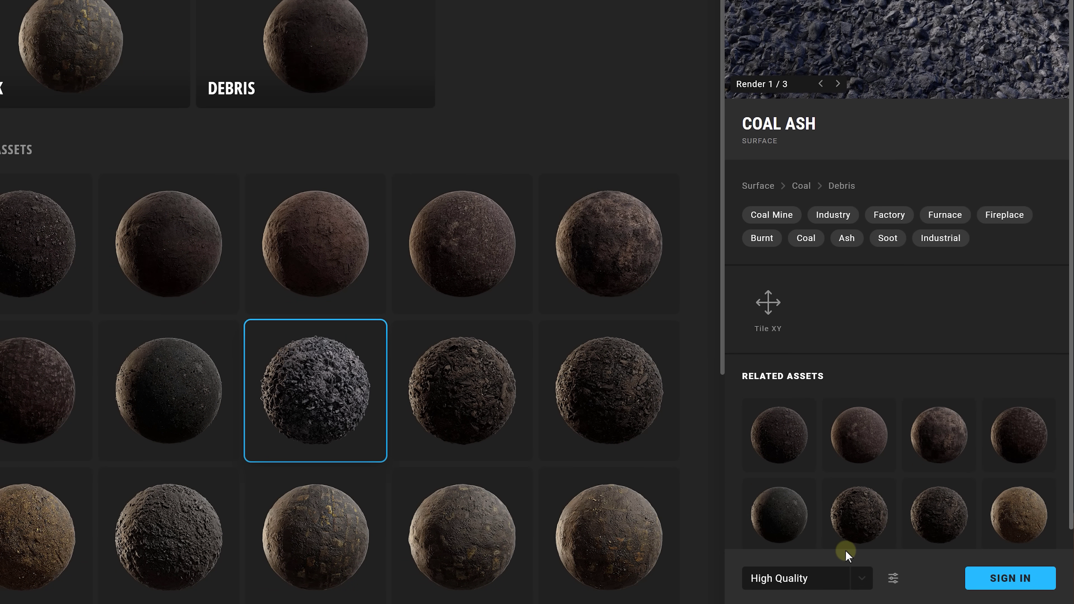
{"action": "left_click", "coordinate": [997, 576]}
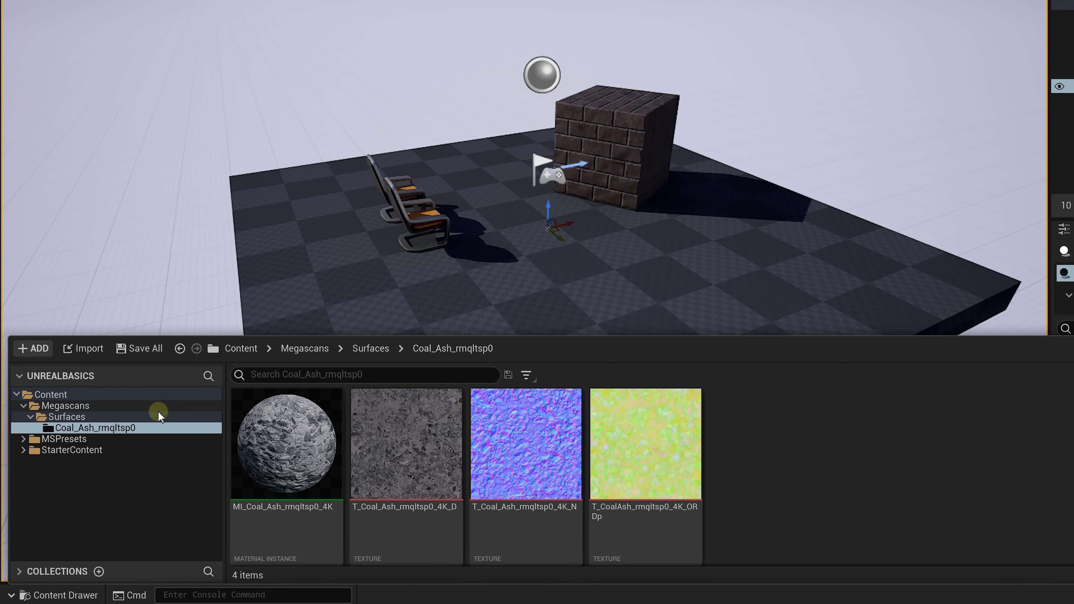
Step: Apply the MI_Coal_Ash_rmqltsp0_4K material instance from the Megascans Surfaces folder to the cube
{"action": "left_click", "coordinate": [38, 409]}
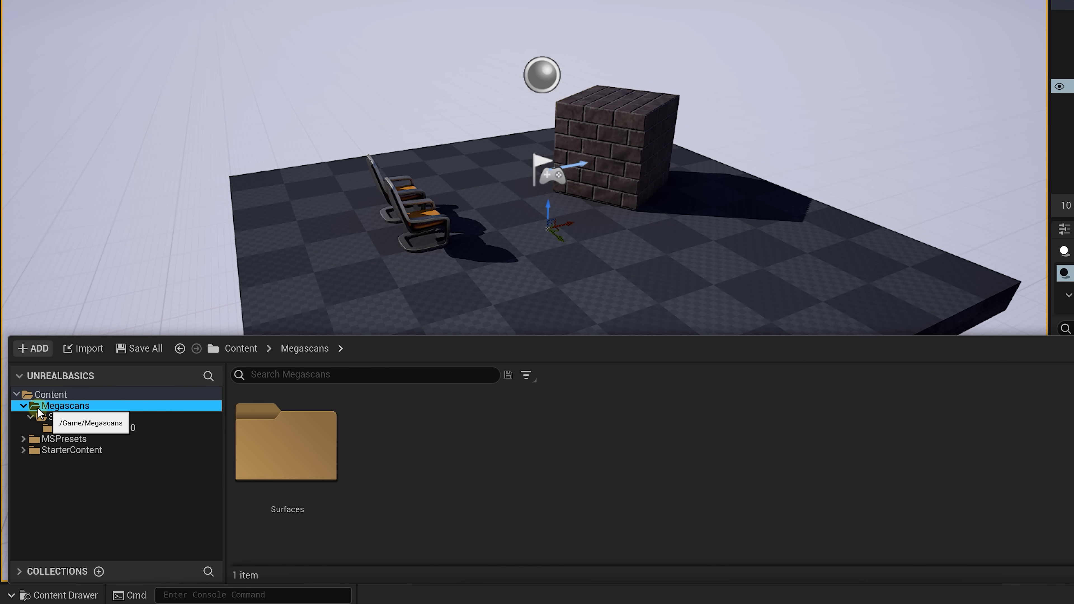
{"action": "left_click", "coordinate": [75, 427]}
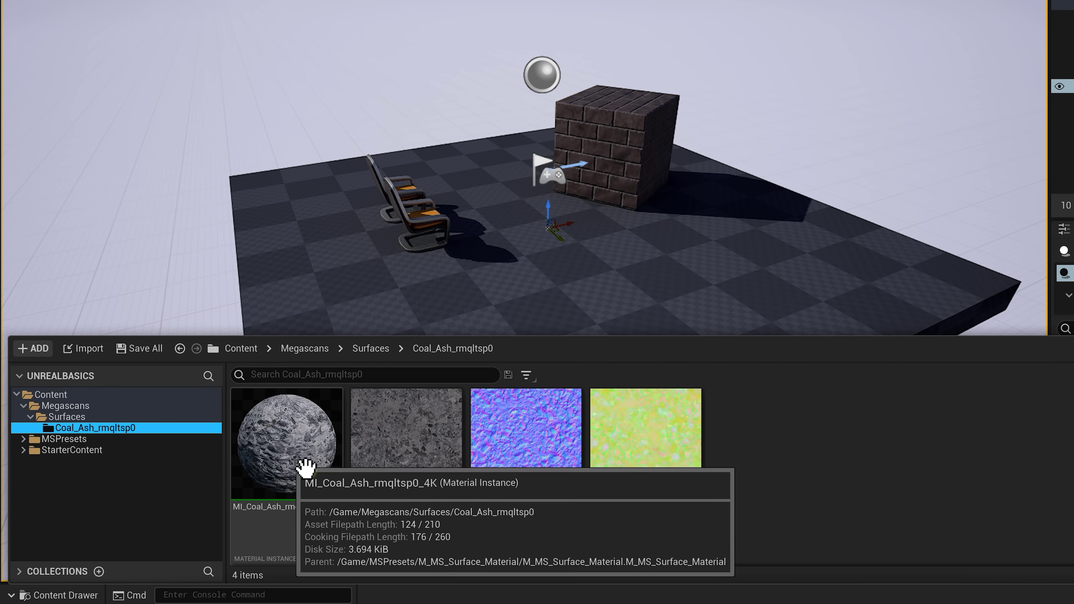
{"action": "left_click_drag", "start_coordinate": [298, 466], "coordinate": [621, 164]}
{"action": "right_click_drag", "start_coordinate": [703, 145], "coordinate": [735, 106]}
{"action": "key", "text": "w"}
{"action": "right_click_drag", "start_coordinate": [616, 148], "coordinate": [615, 148]}
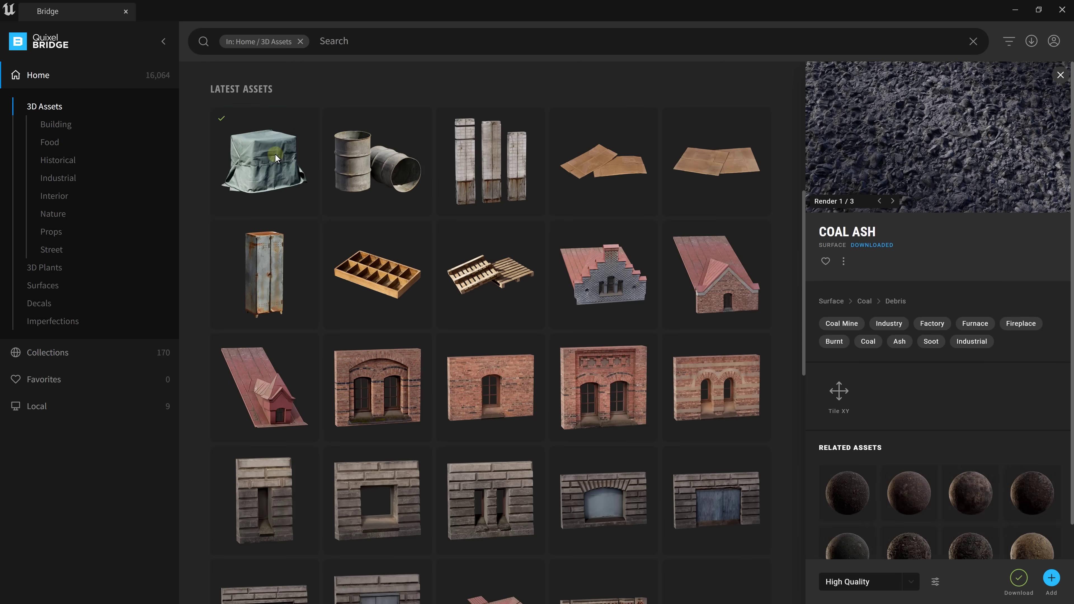
Step: Select the Tarped Crate in Bridge's 3D Assets, and download the Rusty Metal Barrel and Wooden Pallet
{"action": "left_click", "coordinate": [281, 156]}
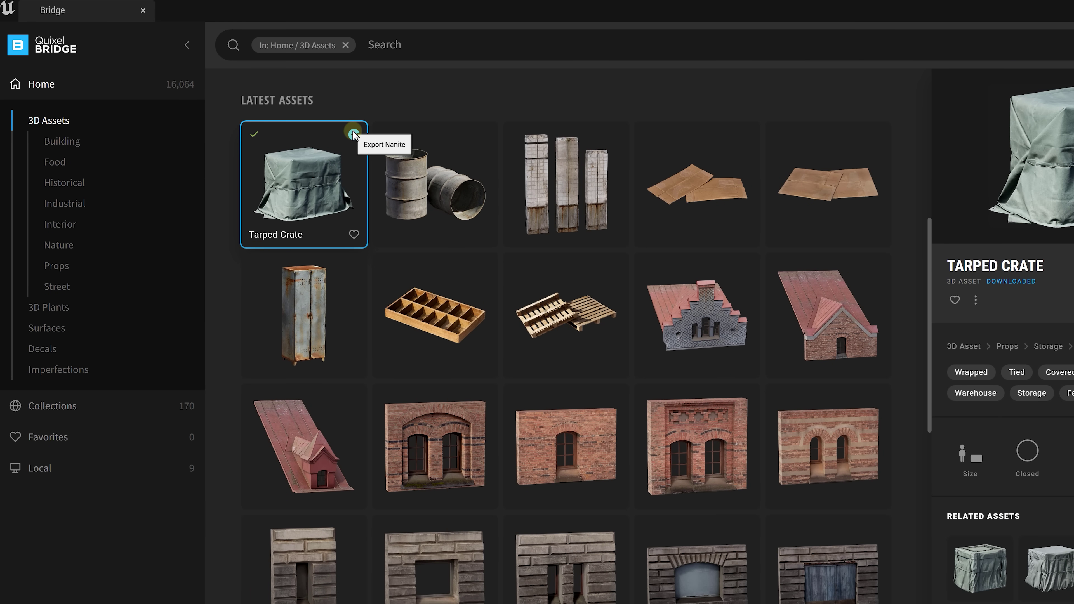
{"action": "left_click", "coordinate": [485, 134]}
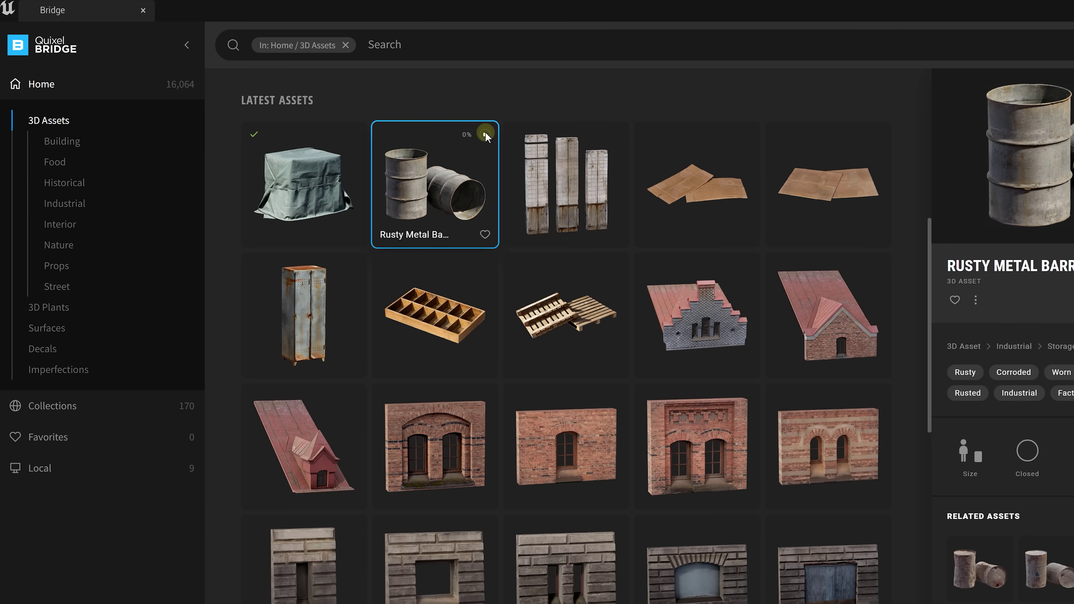
{"action": "left_click", "coordinate": [586, 294]}
{"action": "left_click", "coordinate": [616, 267]}
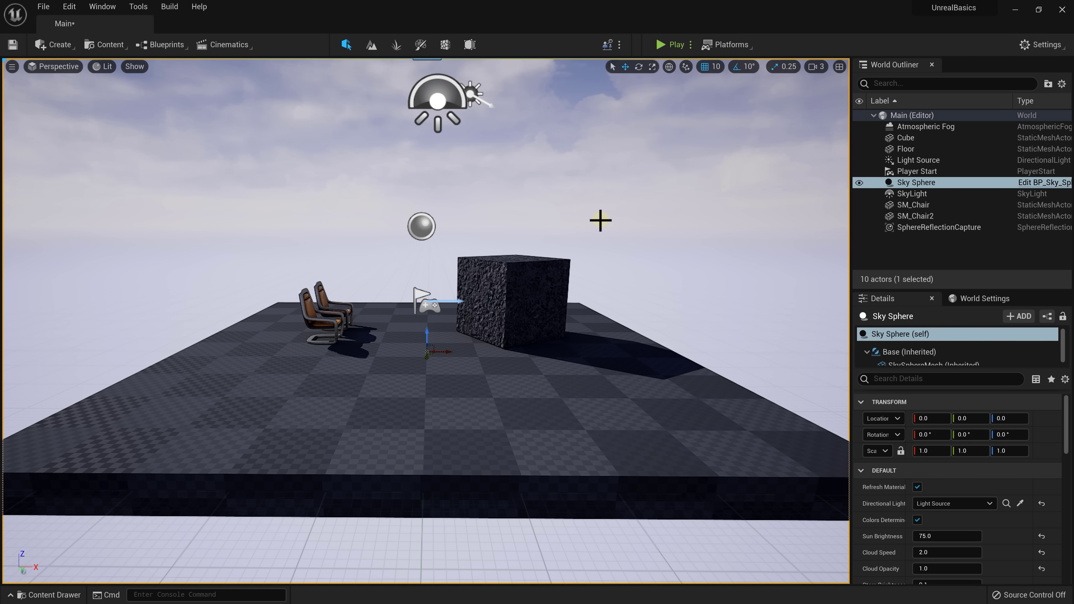
Step: Place the Old_Military_Trunk static mesh from the Megascans 3D_Assets folder on the floor near the chairs
{"action": "key", "text": "ctrl+space"}
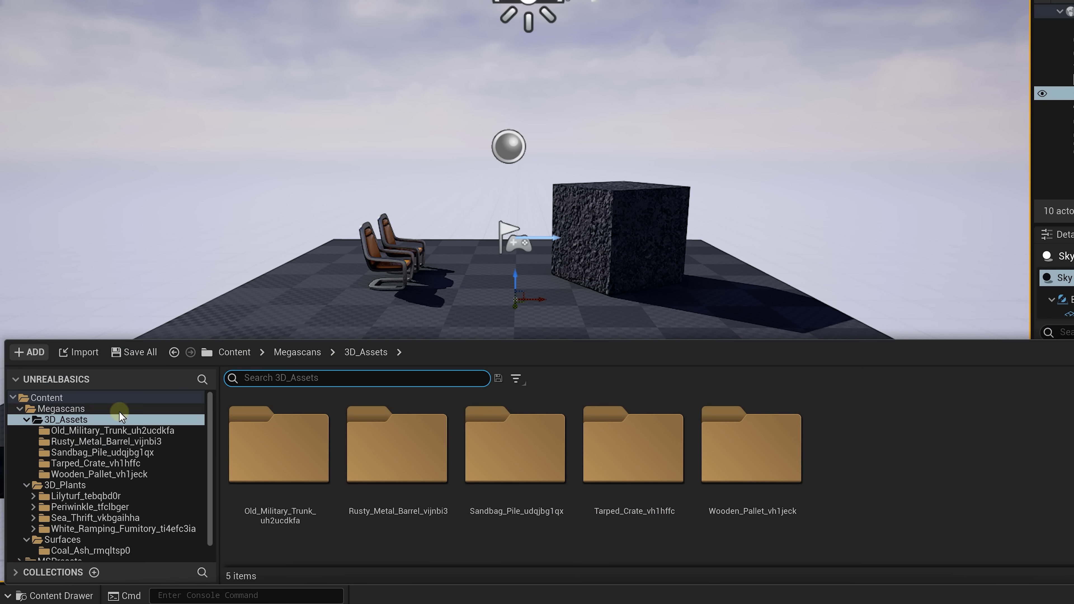
{"action": "left_click", "coordinate": [93, 483]}
{"action": "left_click", "coordinate": [96, 419]}
{"action": "double_click", "coordinate": [279, 446]}
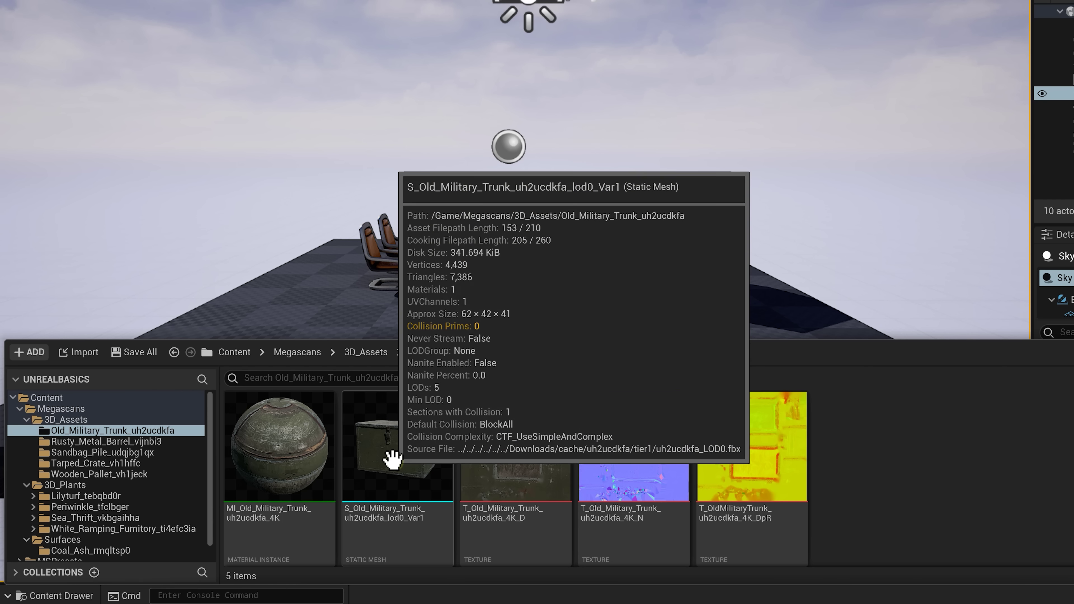
{"action": "left_click_drag", "start_coordinate": [393, 459], "coordinate": [381, 330]}
Step: Place the Rusty_Metal_Barrel static mesh from the 3D_Assets folder on the floor
{"action": "key", "text": "ctrl+space"}
{"action": "left_click", "coordinate": [366, 353]}
{"action": "double_click", "coordinate": [388, 413]}
{"action": "left_click_drag", "start_coordinate": [394, 419], "coordinate": [509, 329]}
Step: Place the Sandbag_Pile static mesh from the 3D_Assets folder on the floor
{"action": "key", "text": "ctrl+space"}
{"action": "left_click", "coordinate": [377, 353]}
{"action": "double_click", "coordinate": [505, 446]}
{"action": "left_click_drag", "start_coordinate": [397, 444], "coordinate": [602, 351]}
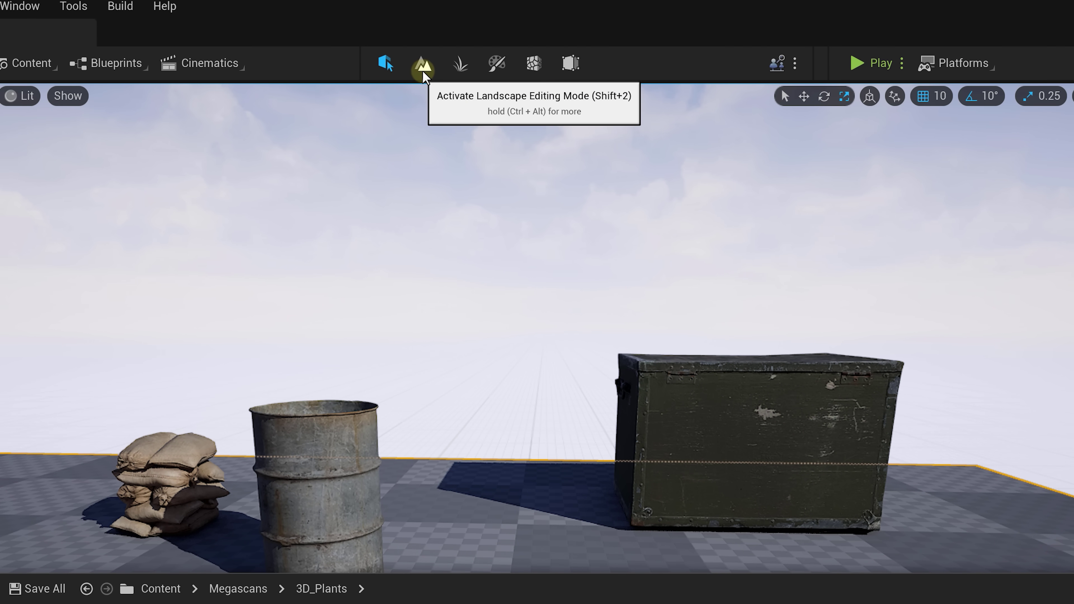
Step: Create a new landscape that fills the world, with 32 × 32 components and a 2017 × 2017 overall resolution
{"action": "left_click", "coordinate": [421, 63]}
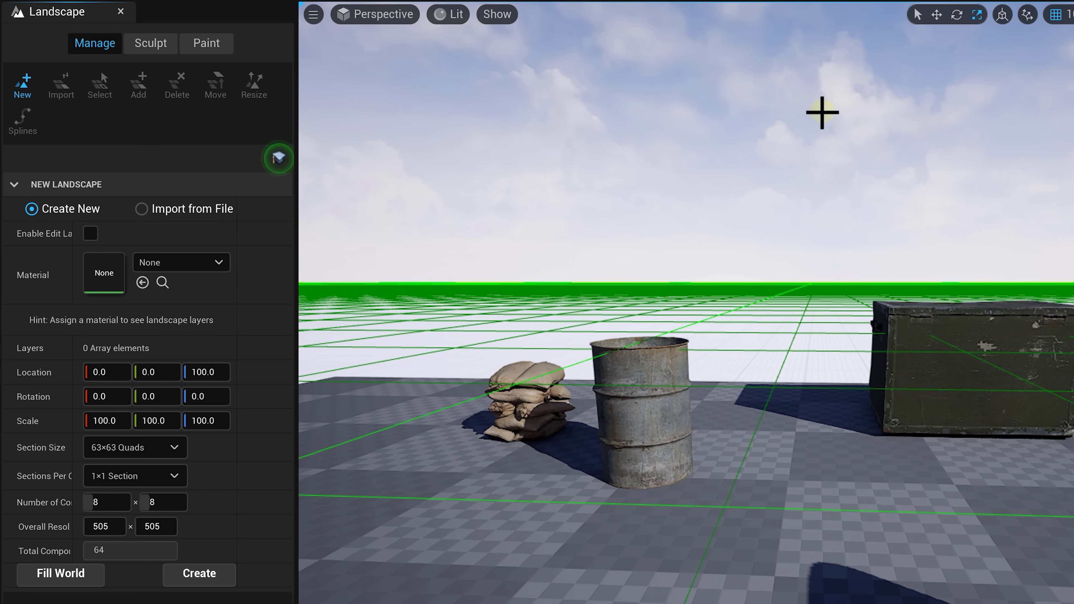
{"action": "right_click_drag", "start_coordinate": [889, 140], "coordinate": [927, 169]}
{"action": "key", "text": "s"}
{"action": "key", "text": "q"}
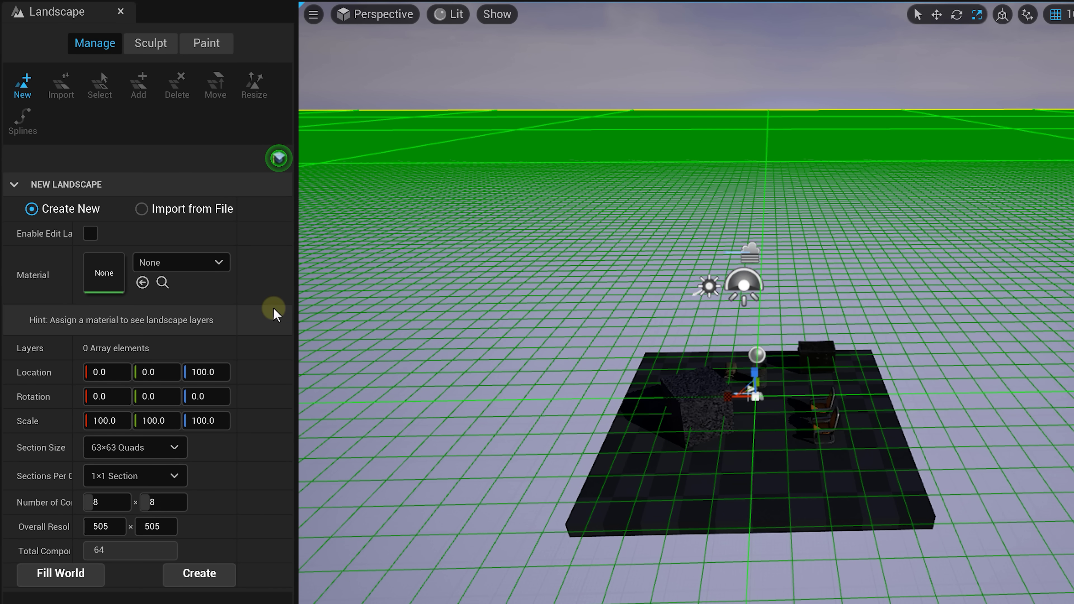
{"action": "left_click", "coordinate": [68, 577]}
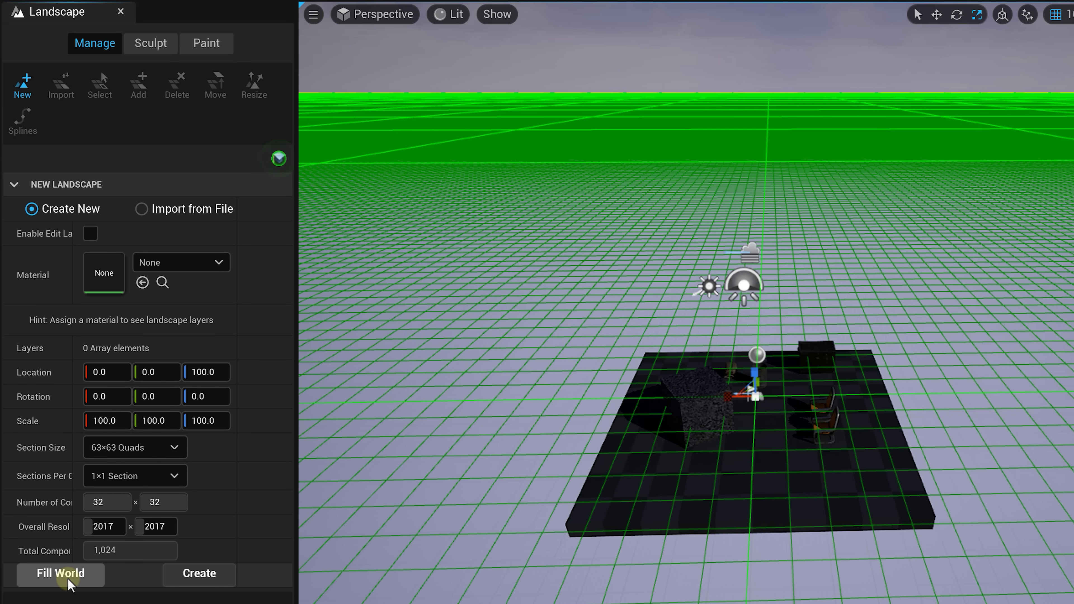
{"action": "left_click", "coordinate": [202, 576]}
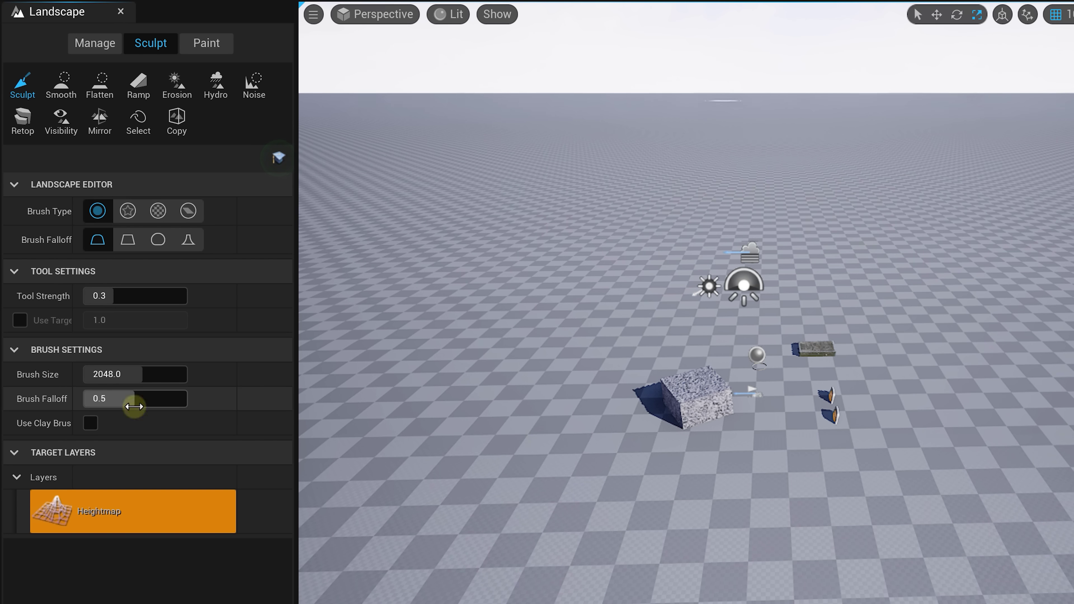
Step: Set the sculpt brush size to about 723.5 and raise hills in the landscape around the props
{"action": "left_click", "coordinate": [129, 374]}
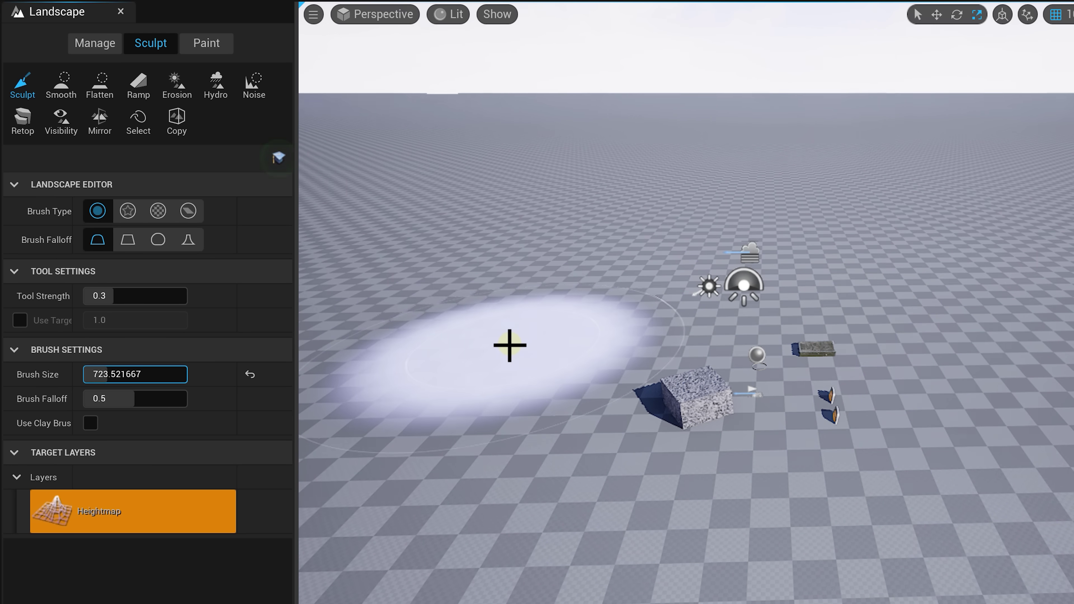
{"action": "left_click_drag", "start_coordinate": [510, 345], "coordinate": [494, 286]}
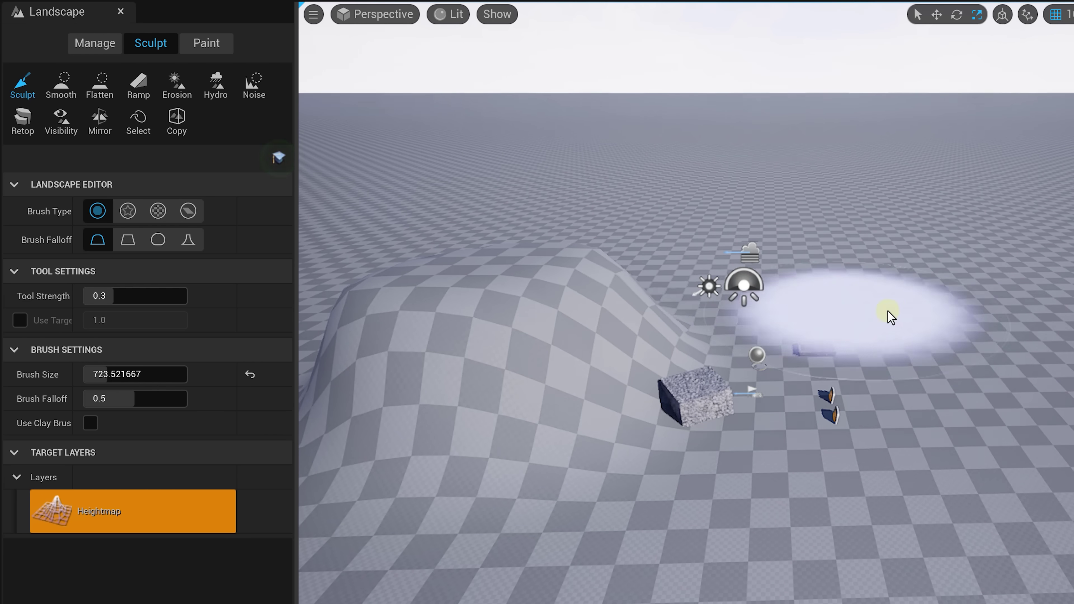
{"action": "mouse_move", "coordinate": [968, 319]}
{"action": "left_mouse_down"}
{"action": "mouse_move", "coordinate": [973, 276]}
{"action": "mouse_move", "coordinate": [758, 384]}
{"action": "mouse_move", "coordinate": [755, 406]}
{"action": "left_mouse_up"}
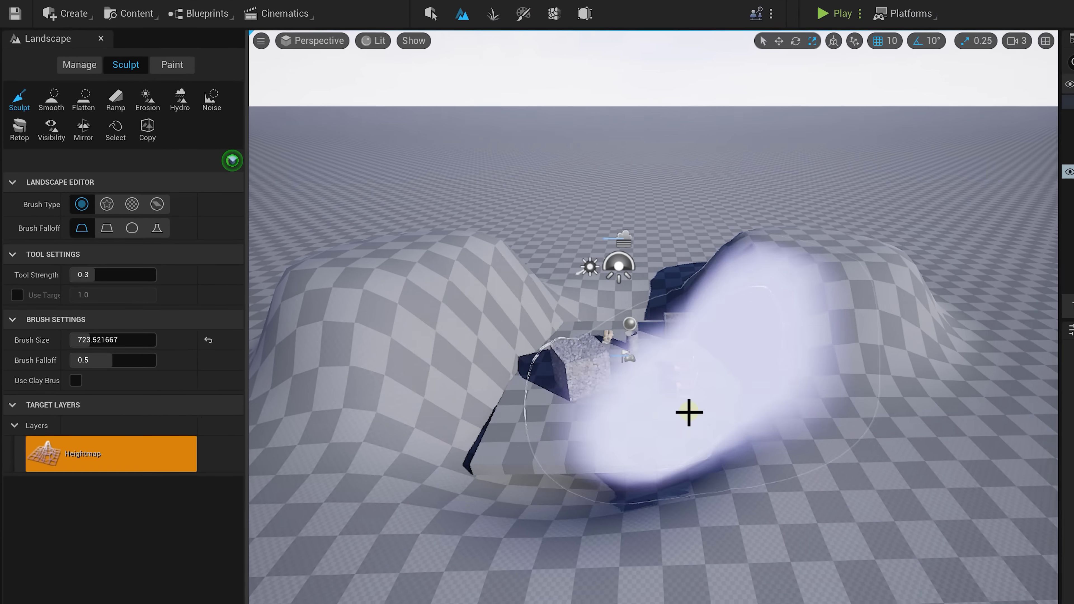
{"action": "right_click_drag", "start_coordinate": [825, 245], "coordinate": [825, 279]}
{"action": "mouse_move", "coordinate": [551, 220]}
{"action": "left_mouse_down"}
{"action": "mouse_move", "coordinate": [402, 206]}
{"action": "mouse_move", "coordinate": [779, 252]}
{"action": "mouse_move", "coordinate": [702, 283]}
{"action": "mouse_move", "coordinate": [236, 235]}
{"action": "left_mouse_up"}
Step: Set the sculpt brush size to about 1563 and raise larger mountains around the floor, undoing one stroke
{"action": "left_click_drag", "start_coordinate": [71, 305], "coordinate": [88, 304]}
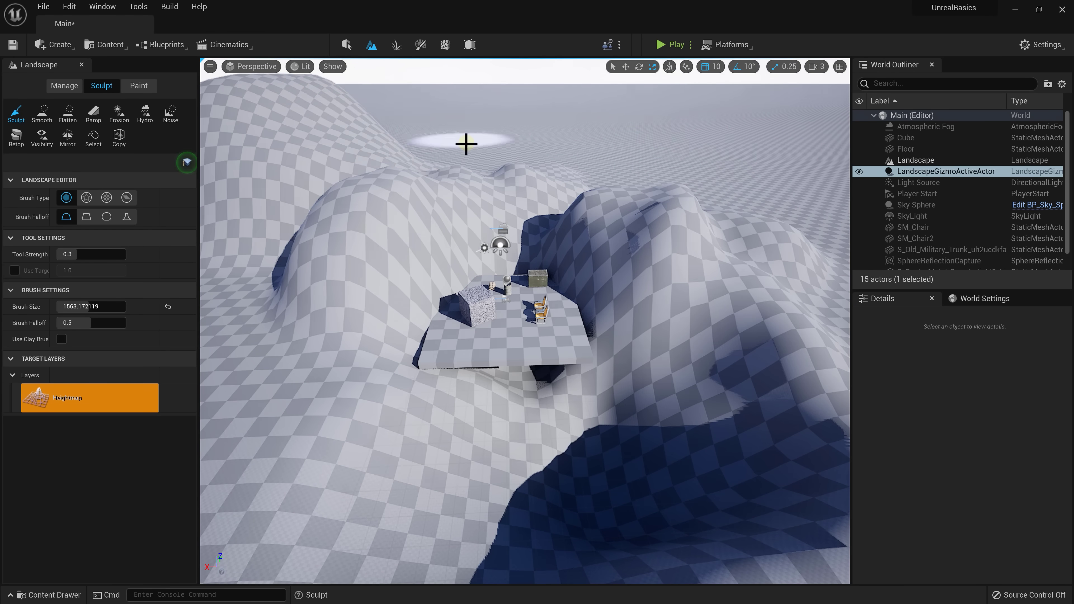
{"action": "left_click_drag", "start_coordinate": [470, 156], "coordinate": [752, 168]}
{"action": "key", "text": "ctrl+z"}
{"action": "right_click_drag", "start_coordinate": [752, 168], "coordinate": [712, 187]}
{"action": "mouse_move", "coordinate": [712, 187]}
{"action": "left_mouse_down"}
{"action": "mouse_move", "coordinate": [559, 166]}
{"action": "mouse_move", "coordinate": [752, 413]}
{"action": "mouse_move", "coordinate": [570, 444]}
{"action": "mouse_move", "coordinate": [662, 134]}
{"action": "left_mouse_up"}
{"action": "right_click_drag", "start_coordinate": [662, 134], "coordinate": [676, 138]}
{"action": "mouse_move", "coordinate": [676, 138]}
{"action": "left_mouse_down", "text": "shift"}
{"action": "mouse_move", "coordinate": [527, 153]}
{"action": "mouse_move", "coordinate": [508, 211]}
{"action": "left_mouse_up", "text": "shift"}
{"action": "right_click_drag", "start_coordinate": [508, 211], "coordinate": [712, 110]}
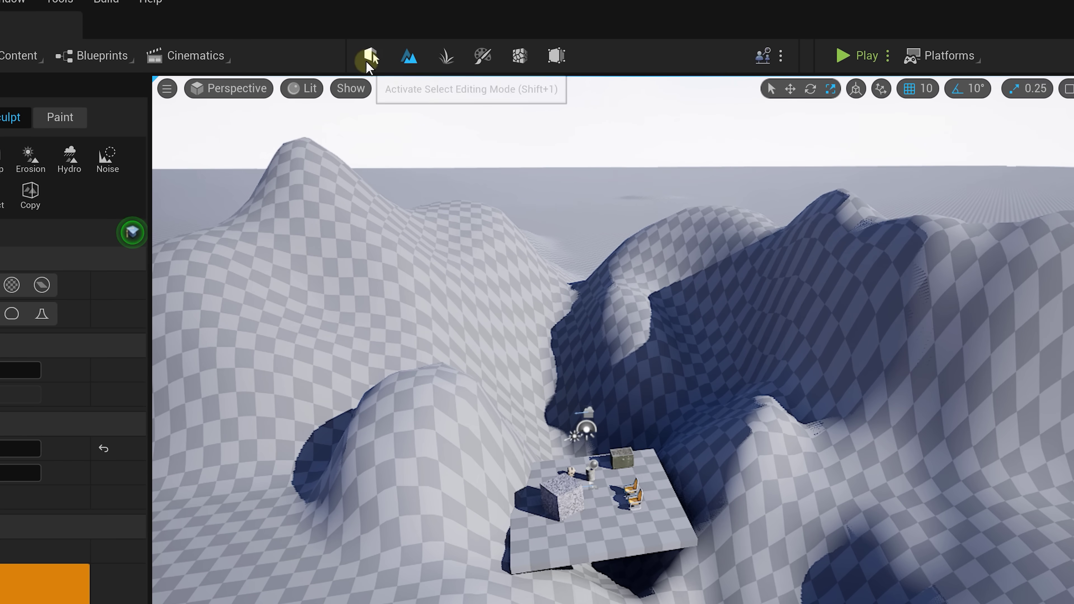
Step: Return to selection mode and assign the green ground material listed just above M_Ground_Gravel as the Landscape actor's Landscape Material
{"action": "left_click", "coordinate": [368, 57]}
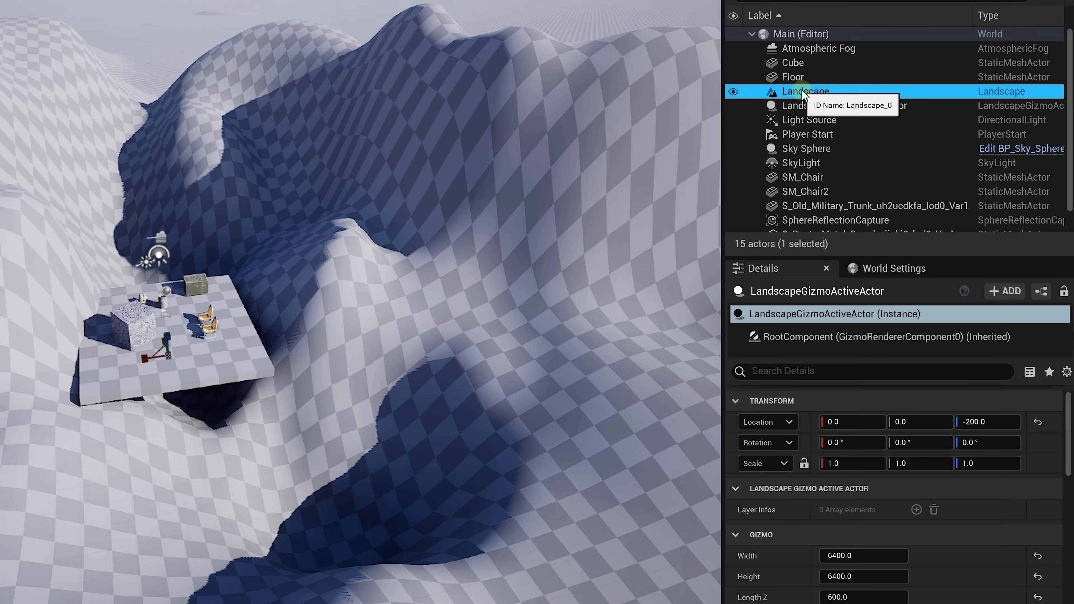
{"action": "left_click", "coordinate": [859, 160]}
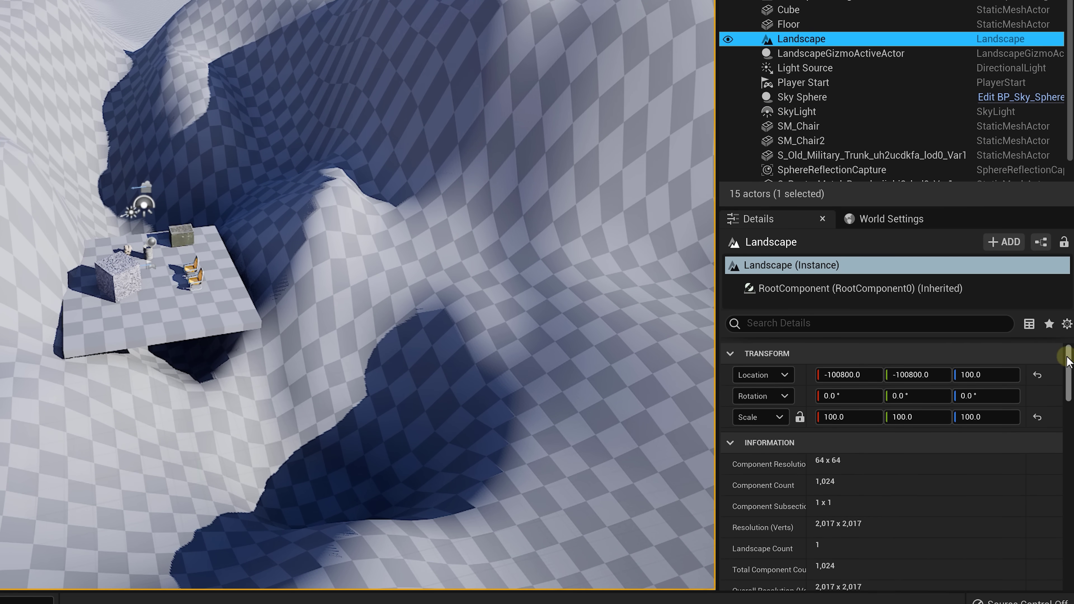
{"action": "left_click_drag", "start_coordinate": [1068, 387], "coordinate": [1070, 427]}
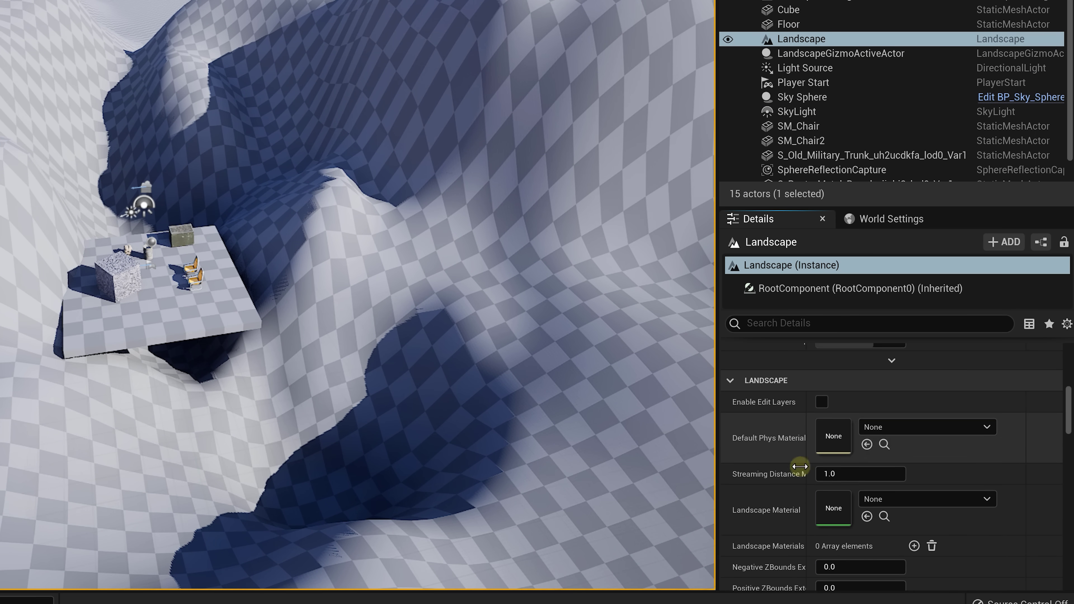
{"action": "left_click", "coordinate": [942, 500]}
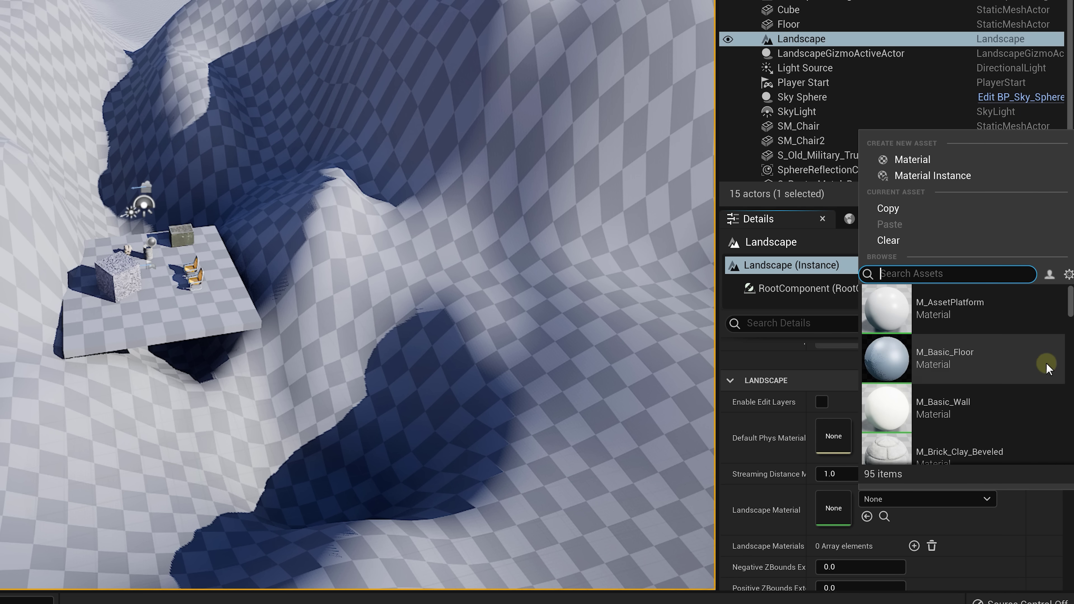
{"action": "left_click_drag", "start_coordinate": [1067, 303], "coordinate": [1071, 349]}
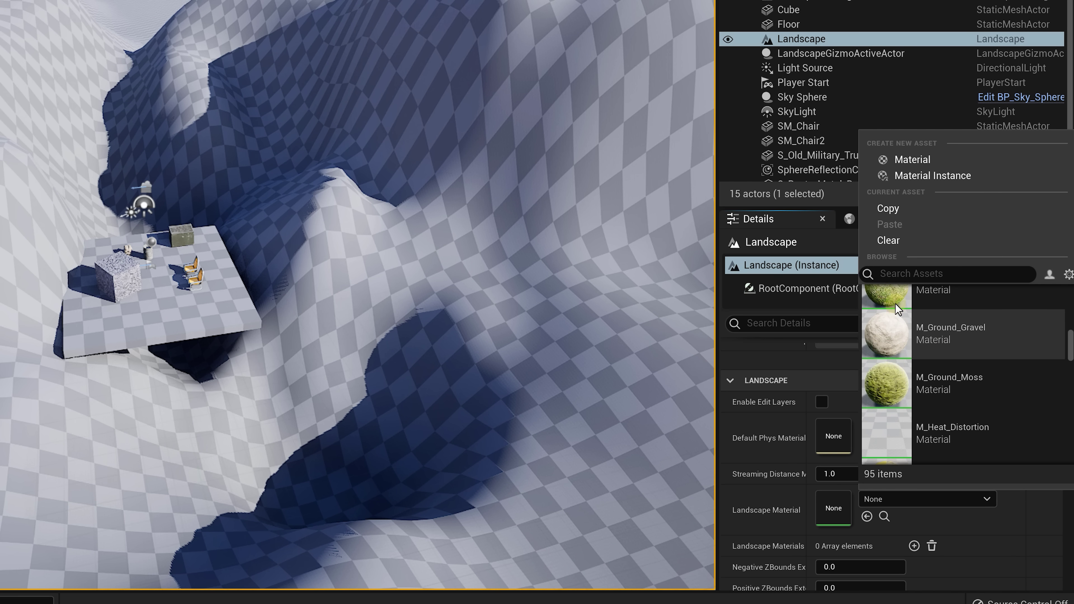
{"action": "left_click", "coordinate": [896, 293]}
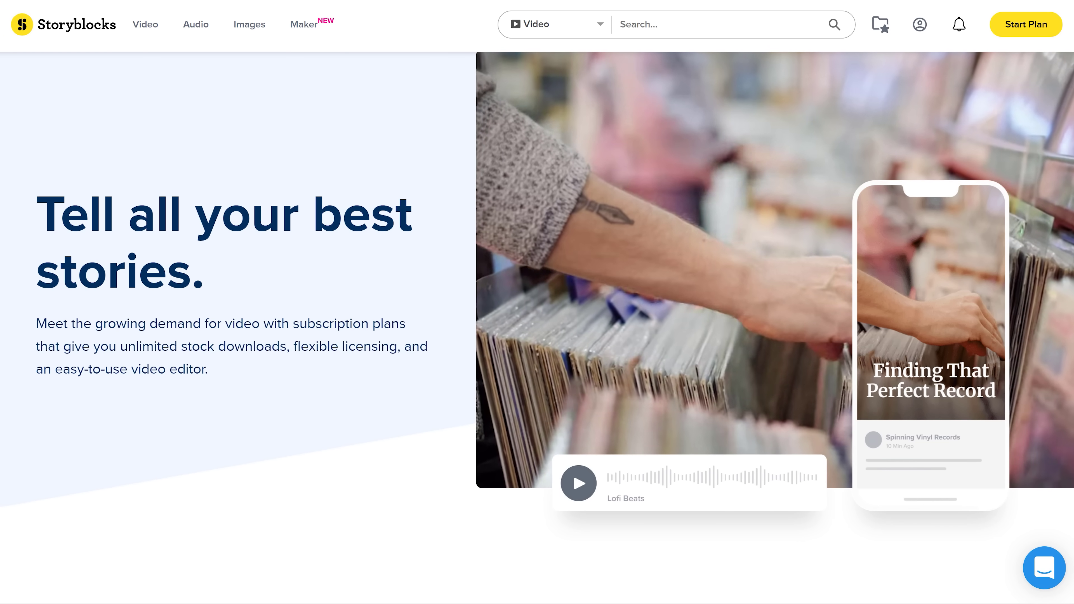
{"action": "scroll", "coordinate": [537, 326], "scroll_direction": "down", "scroll_amount": 20}
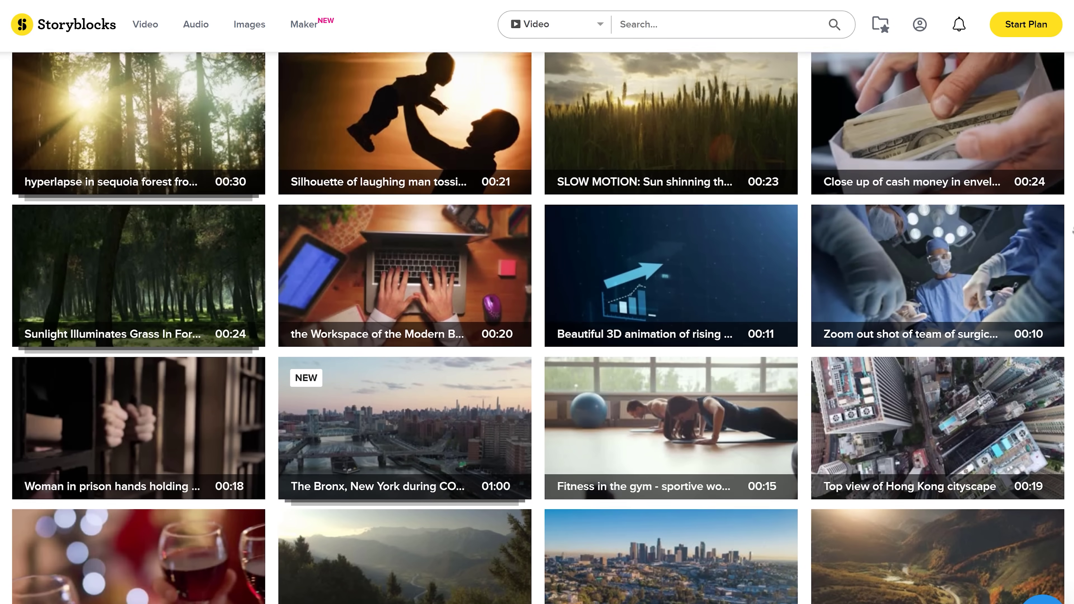
{"action": "scroll", "coordinate": [537, 326], "scroll_direction": "down", "scroll_amount": 10}
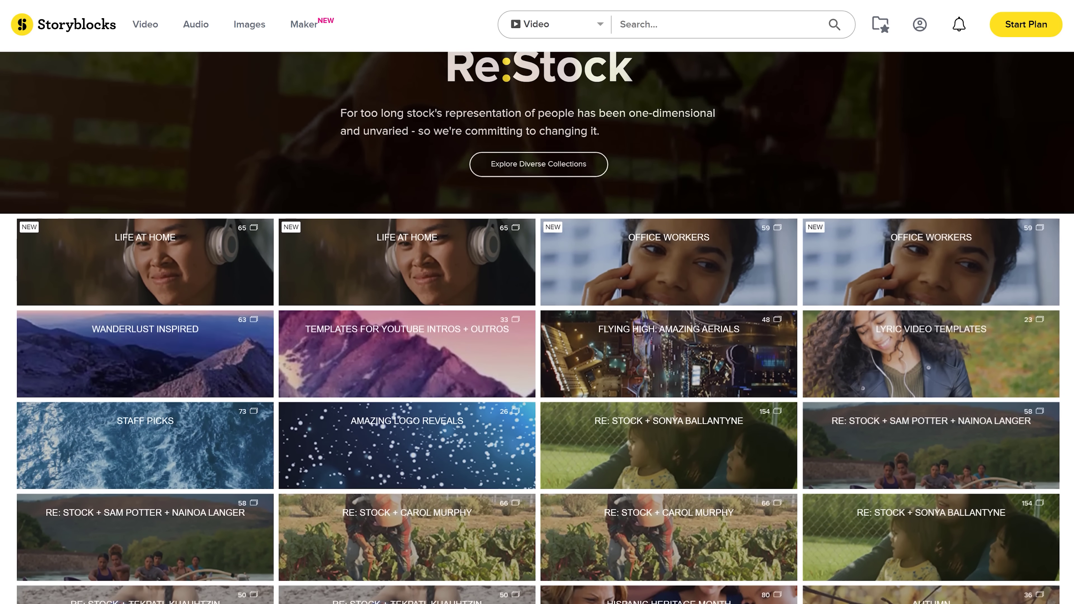
{"action": "scroll", "coordinate": [536, 327], "scroll_direction": "down", "scroll_amount": 1}
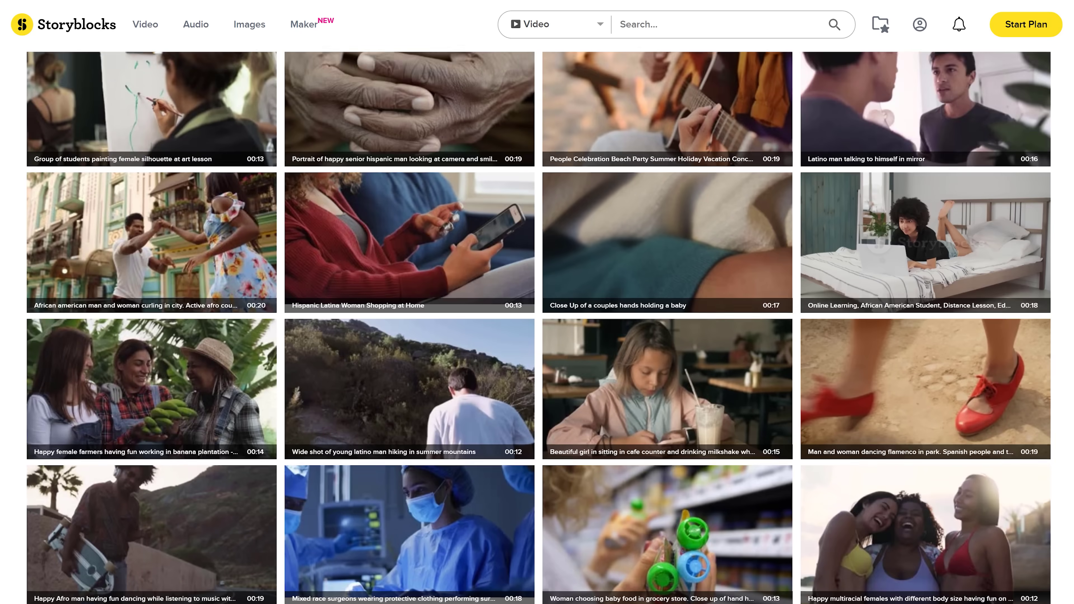
{"action": "scroll", "coordinate": [537, 328], "scroll_direction": "down", "scroll_amount": 3}
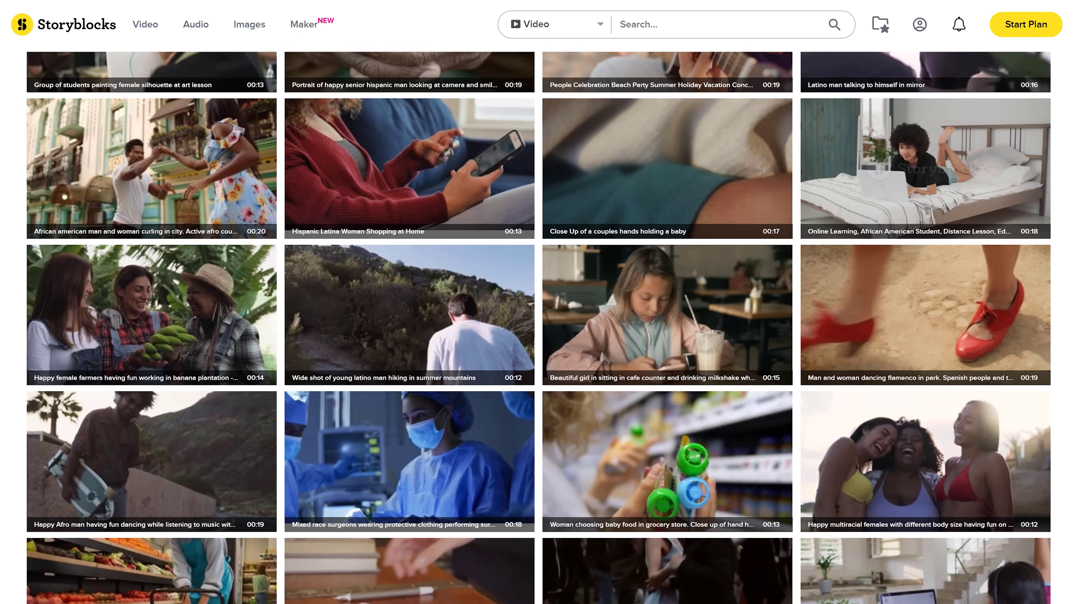
{"action": "scroll", "coordinate": [537, 327], "scroll_direction": "down", "scroll_amount": 4}
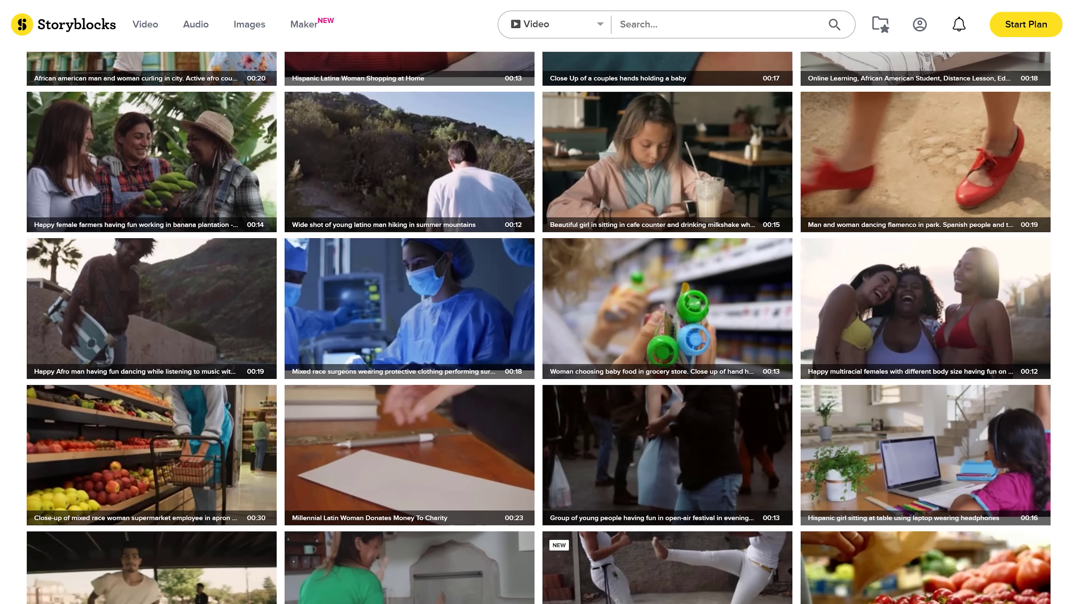
{"action": "scroll", "coordinate": [537, 328], "scroll_direction": "down", "scroll_amount": 3}
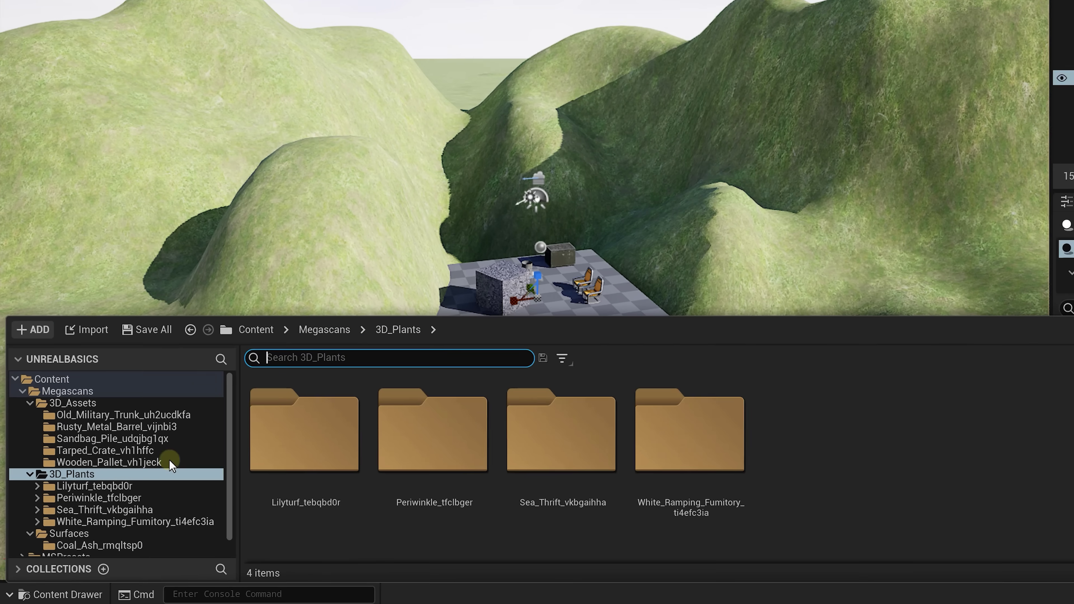
Step: Switch from the Megascans 3D_Plants folder to Foliage mode and enable every listed plant type for painting
{"action": "left_click", "coordinate": [62, 505]}
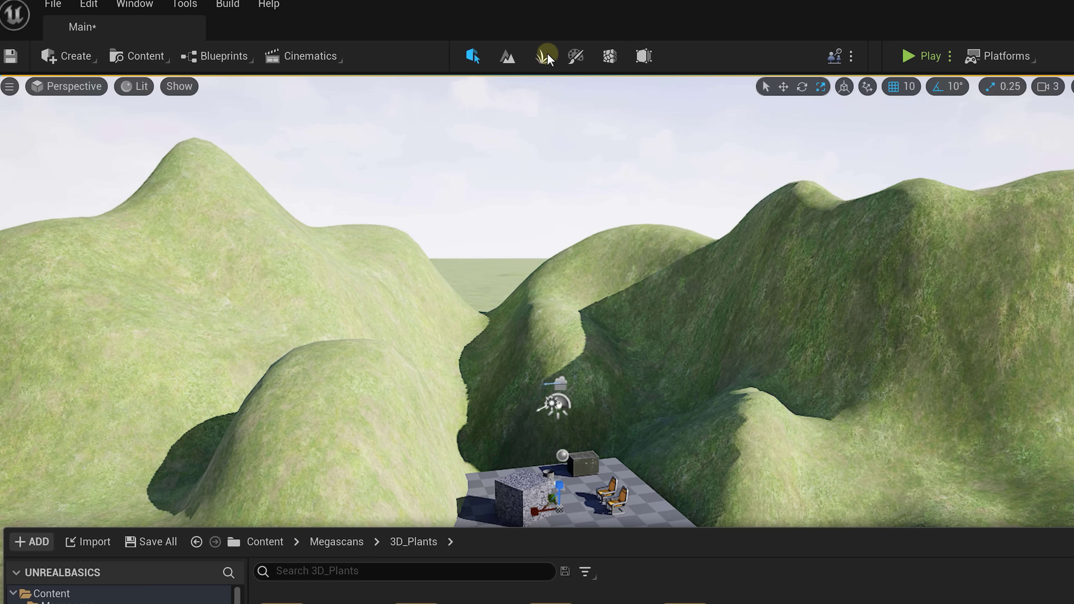
{"action": "left_click", "coordinate": [545, 56]}
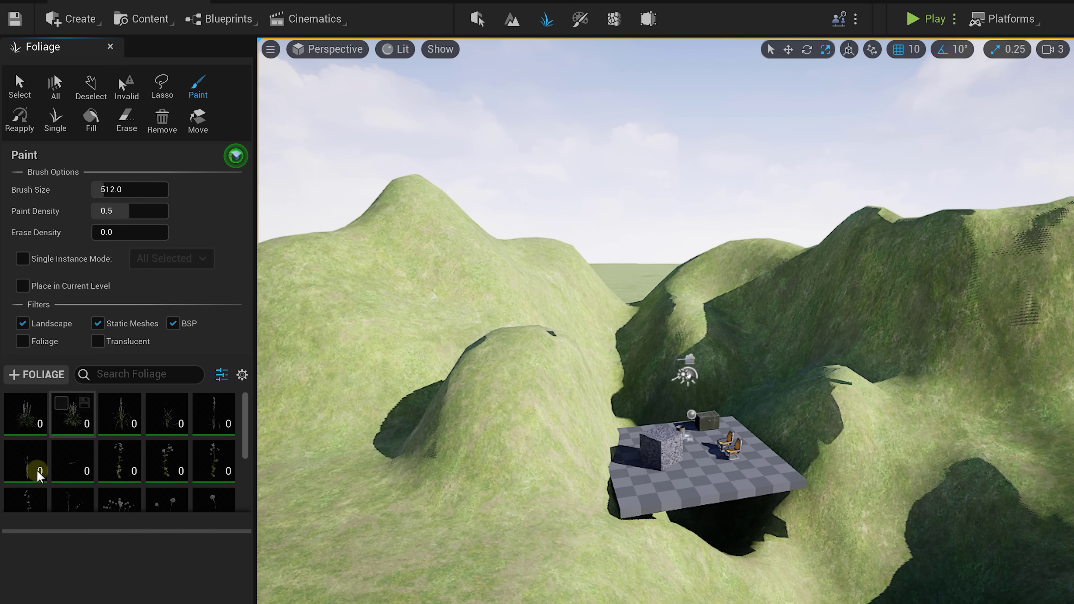
{"action": "scroll", "coordinate": [64, 478], "scroll_direction": "down", "scroll_amount": 5}
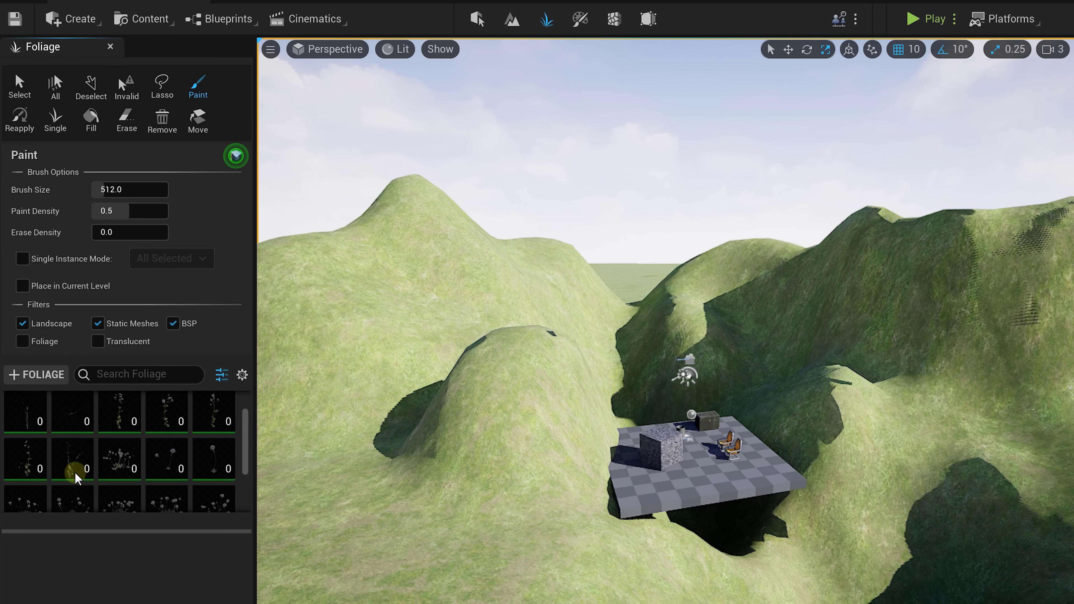
{"action": "left_click", "coordinate": [29, 420]}
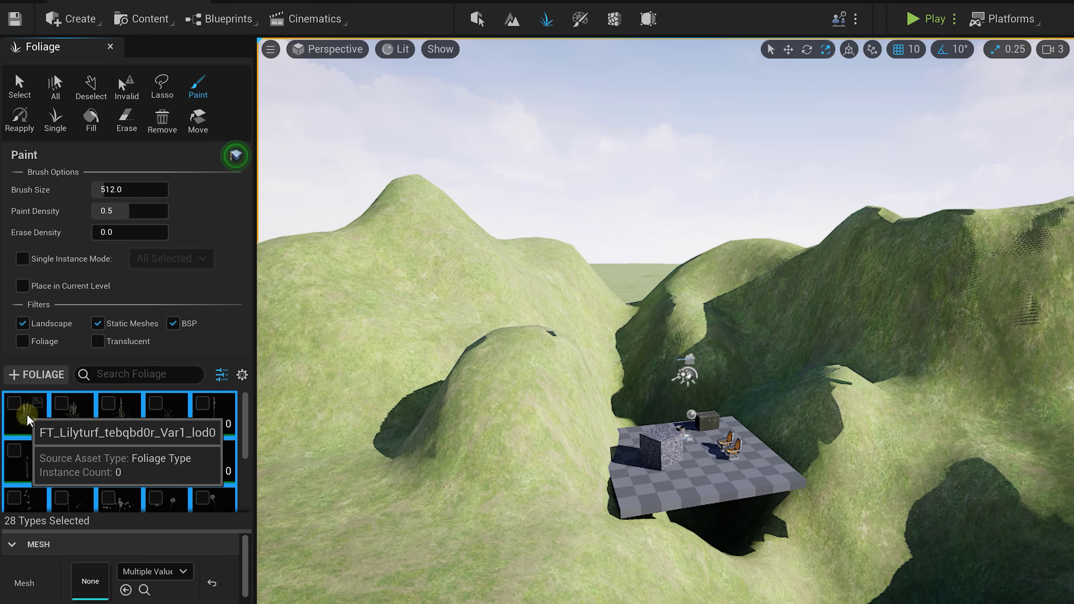
{"action": "left_click", "coordinate": [15, 404]}
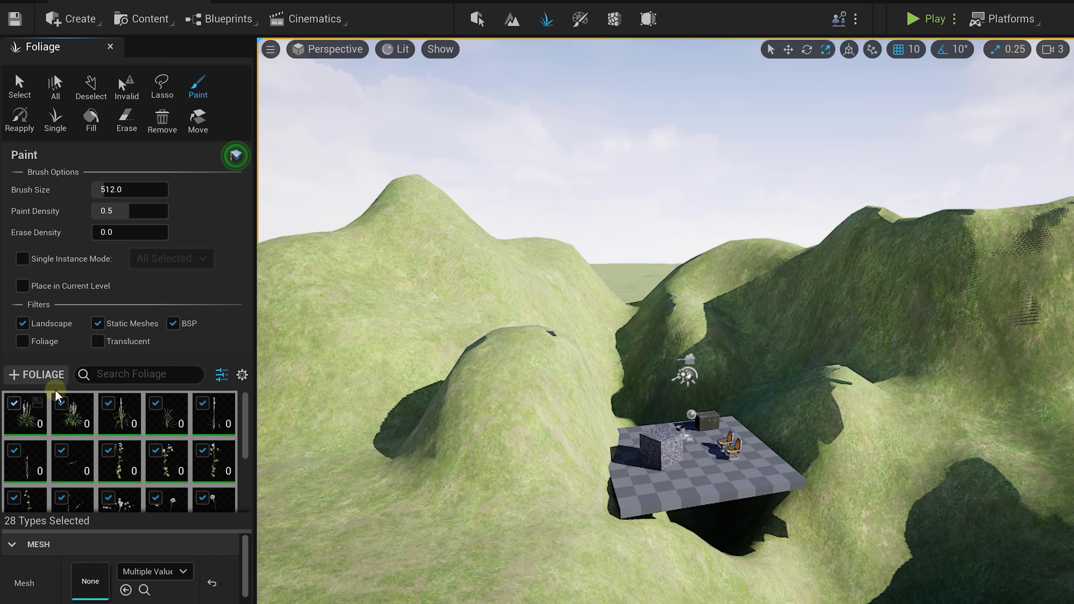
Step: Paint a dense cover of the enabled plants across the slope and peak of the tallest nearby hill
{"action": "mouse_move", "coordinate": [323, 292]}
{"action": "left_mouse_down"}
{"action": "mouse_move", "coordinate": [379, 249]}
{"action": "mouse_move", "coordinate": [505, 243]}
{"action": "left_mouse_up"}
{"action": "left_click_drag", "start_coordinate": [554, 272], "coordinate": [559, 277]}
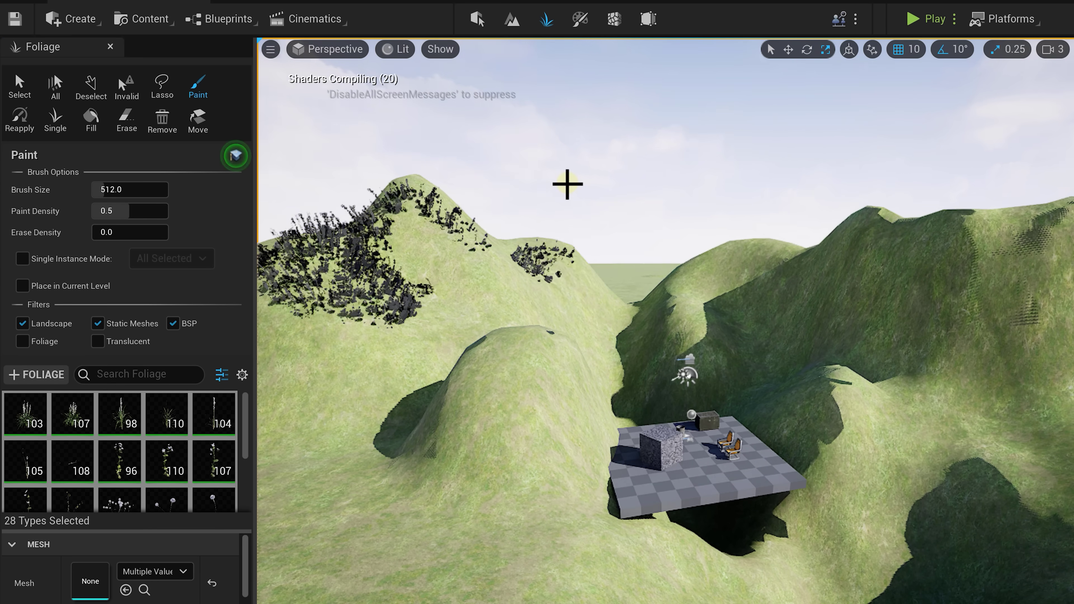
{"action": "key", "text": "w"}
{"action": "right_click_drag", "start_coordinate": [566, 182], "coordinate": [522, 139]}
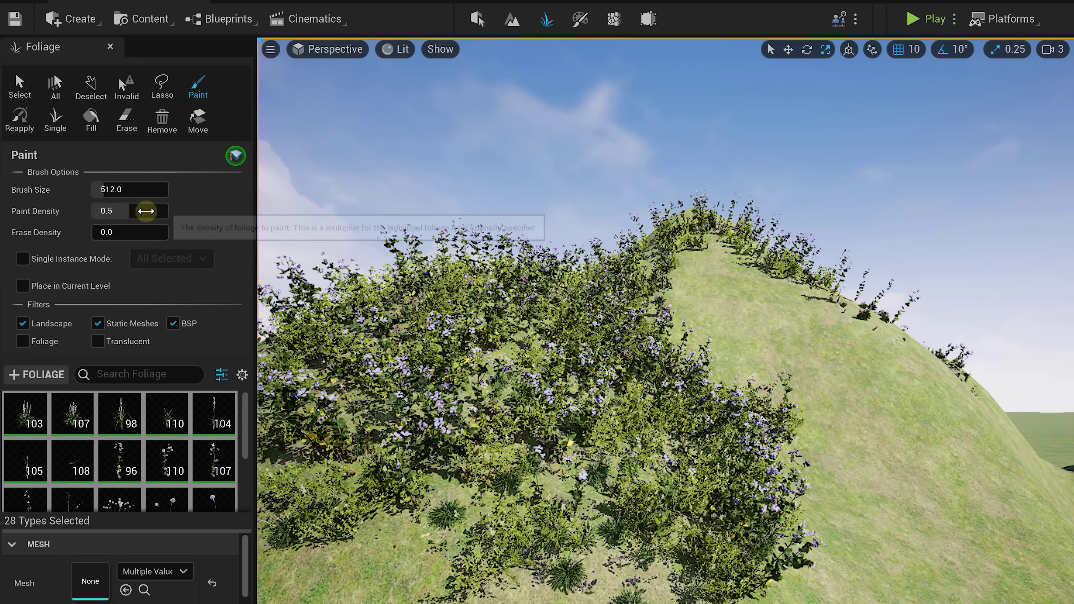
Step: Set the foliage paint density to 0.15 and brush size to about 198.7, and paint sparser plants on the hill's bare slope
{"action": "left_click", "coordinate": [127, 210]}
{"action": "type", "text": "0.15"}
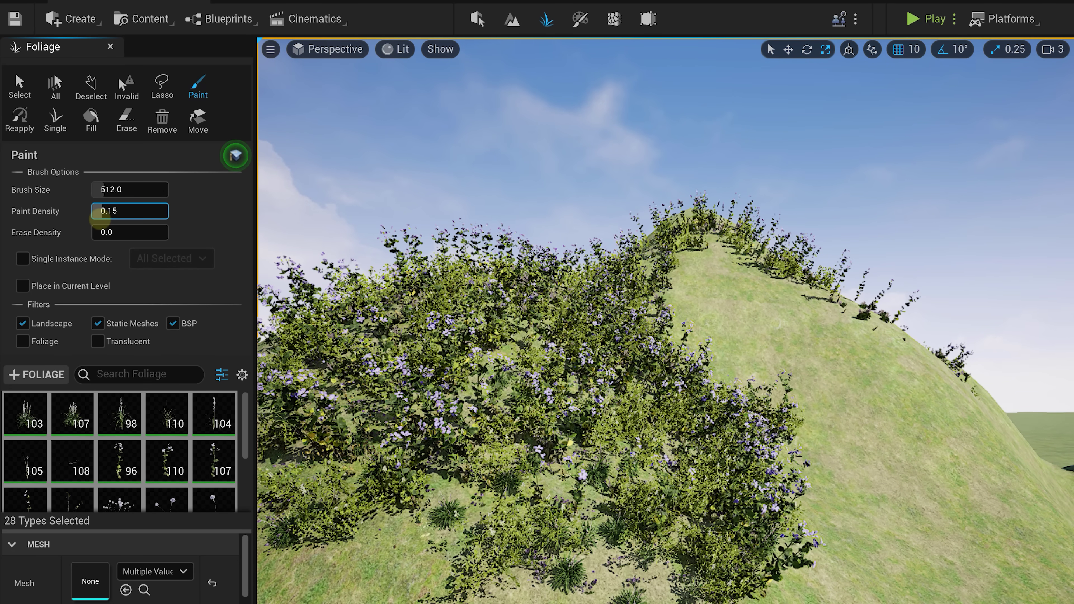
{"action": "left_click_drag", "start_coordinate": [129, 191], "coordinate": [110, 191]}
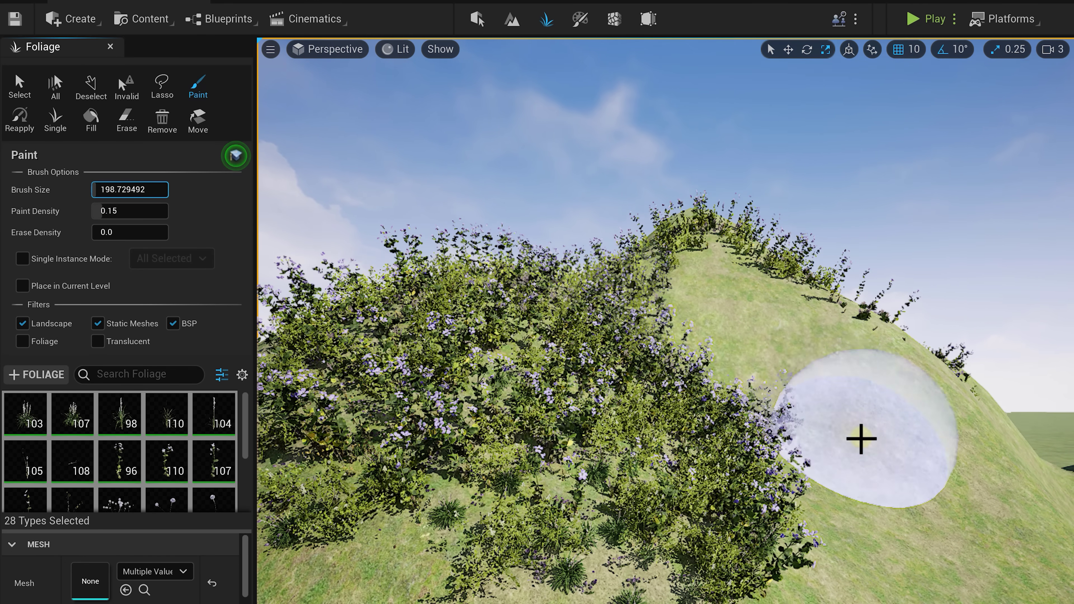
{"action": "mouse_move", "coordinate": [884, 446]}
{"action": "left_mouse_down"}
{"action": "mouse_move", "coordinate": [947, 527]}
{"action": "mouse_move", "coordinate": [803, 576]}
{"action": "left_mouse_up"}
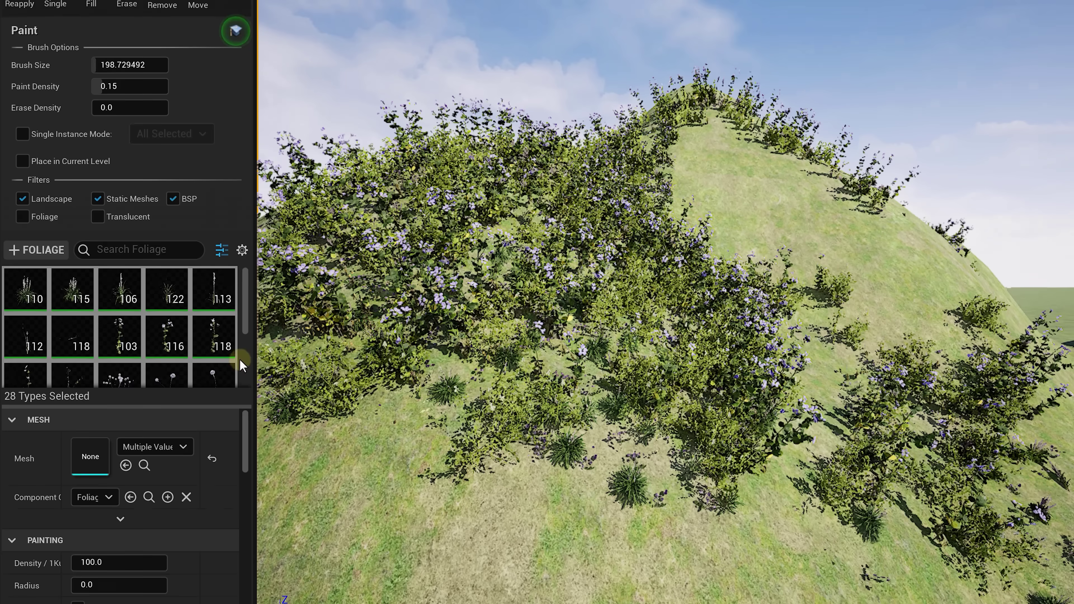
Step: Set the selected foliage types' Scale X range to minimum 0.5 and maximum 2.0, and paint more plants on the hill
{"action": "scroll", "coordinate": [246, 381], "scroll_direction": "down", "scroll_amount": 5}
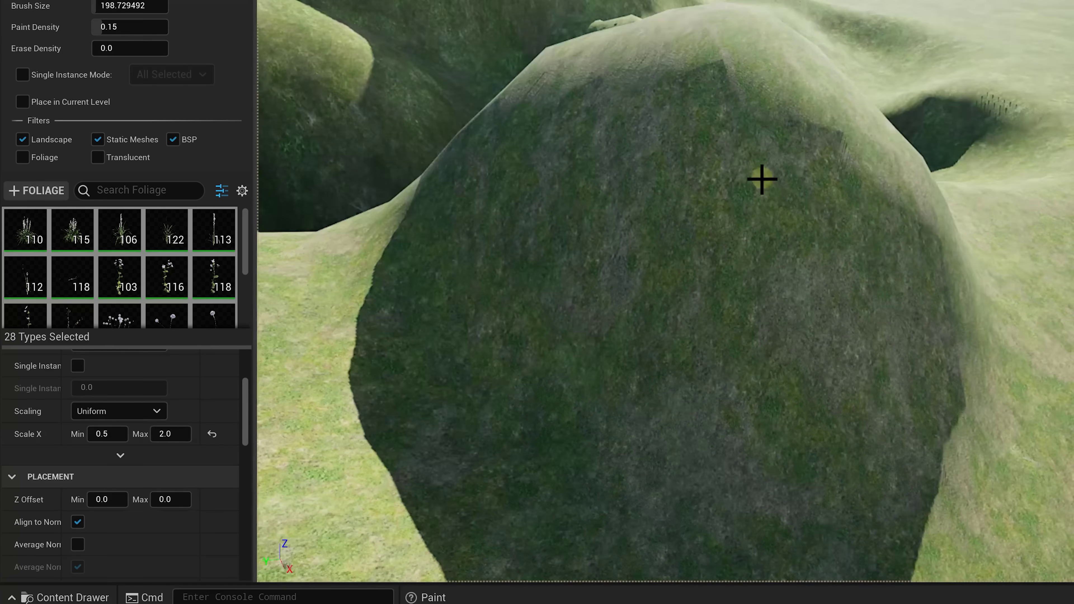
{"action": "mouse_move", "coordinate": [760, 180]}
{"action": "left_mouse_down"}
{"action": "mouse_move", "coordinate": [607, 115]}
{"action": "mouse_move", "coordinate": [532, 301]}
{"action": "mouse_move", "coordinate": [648, 204]}
{"action": "mouse_move", "coordinate": [885, 230]}
{"action": "left_mouse_up"}
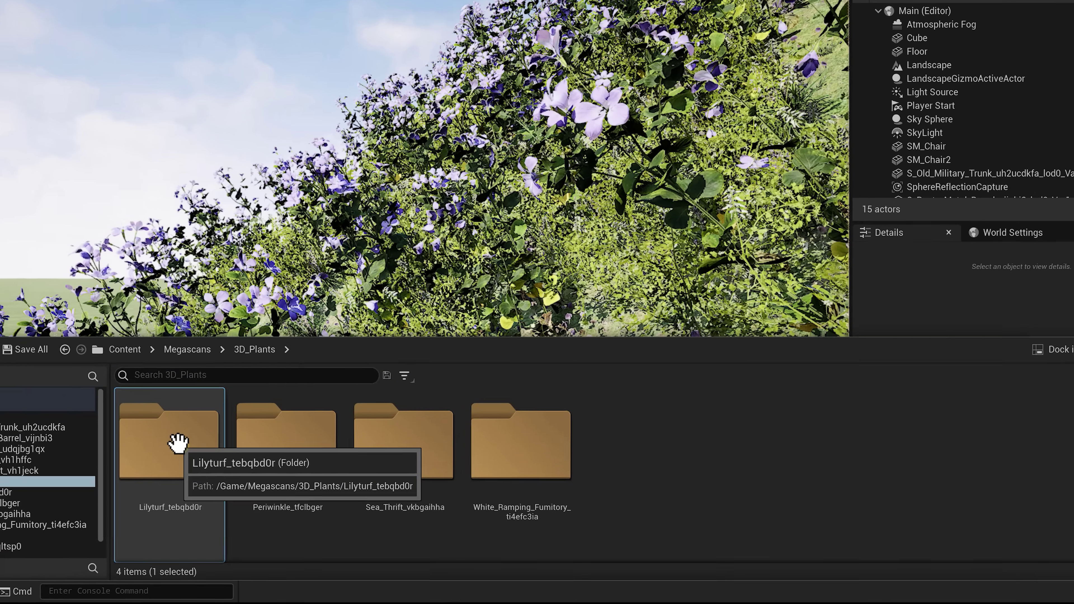
Step: Open the MI_Lilyturf_tebqbd0r_4K material instance from the Lilyturf folder and enable its EnableGrassWind parameter
{"action": "double_click", "coordinate": [240, 471]}
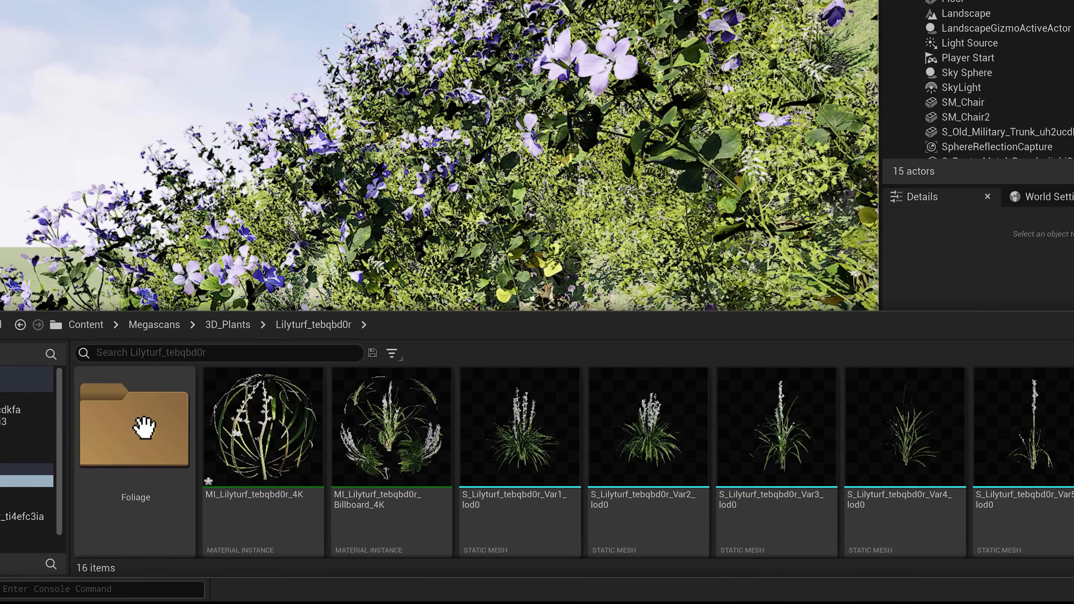
{"action": "mouse_move", "coordinate": [257, 446]}
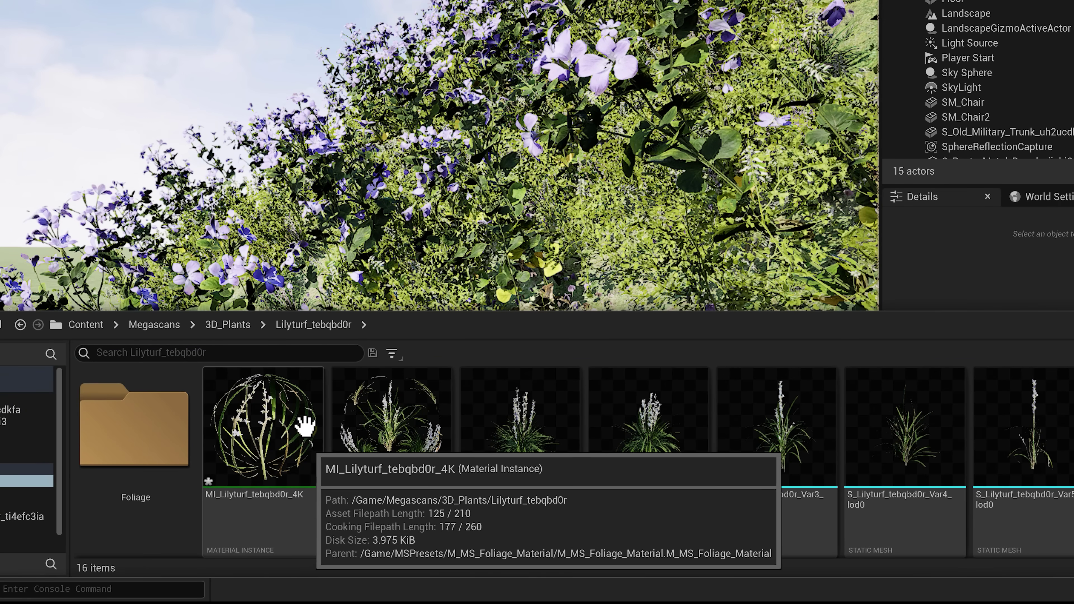
{"action": "double_click", "coordinate": [264, 419]}
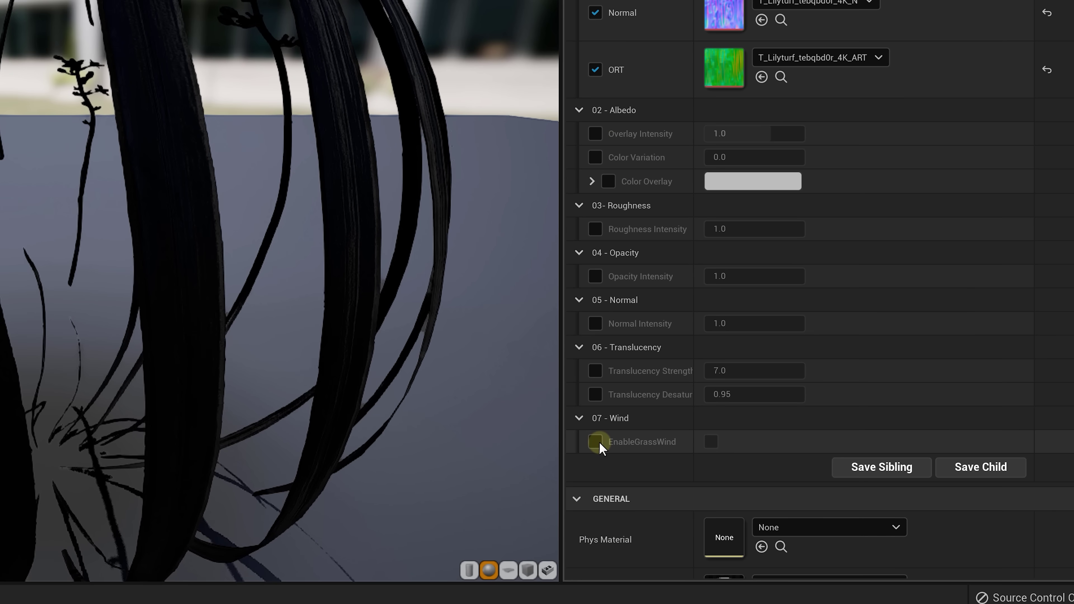
{"action": "left_click", "coordinate": [595, 442]}
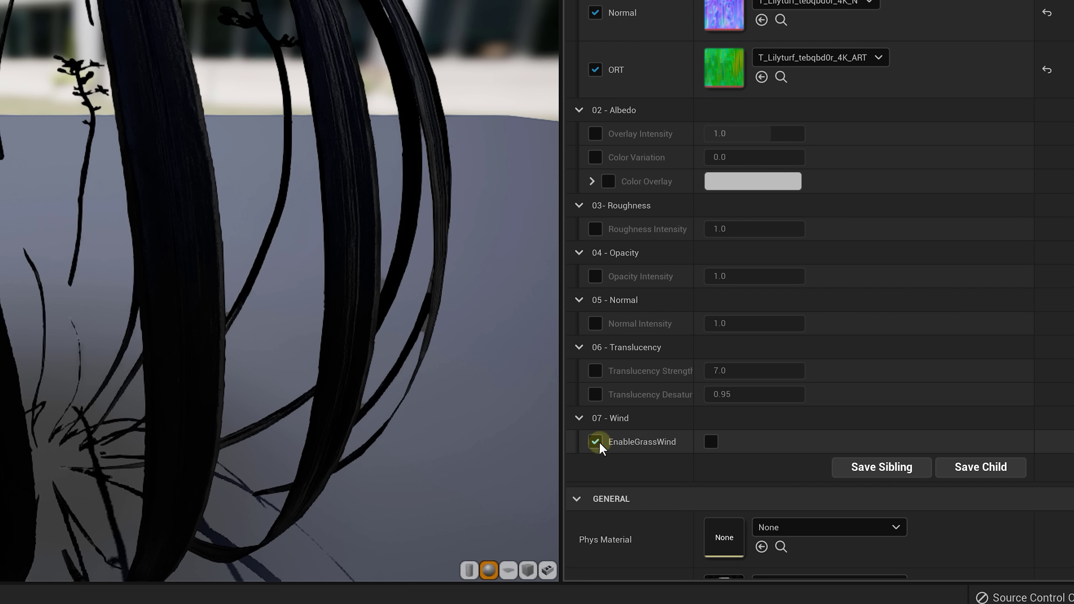
{"action": "left_click", "coordinate": [709, 443]}
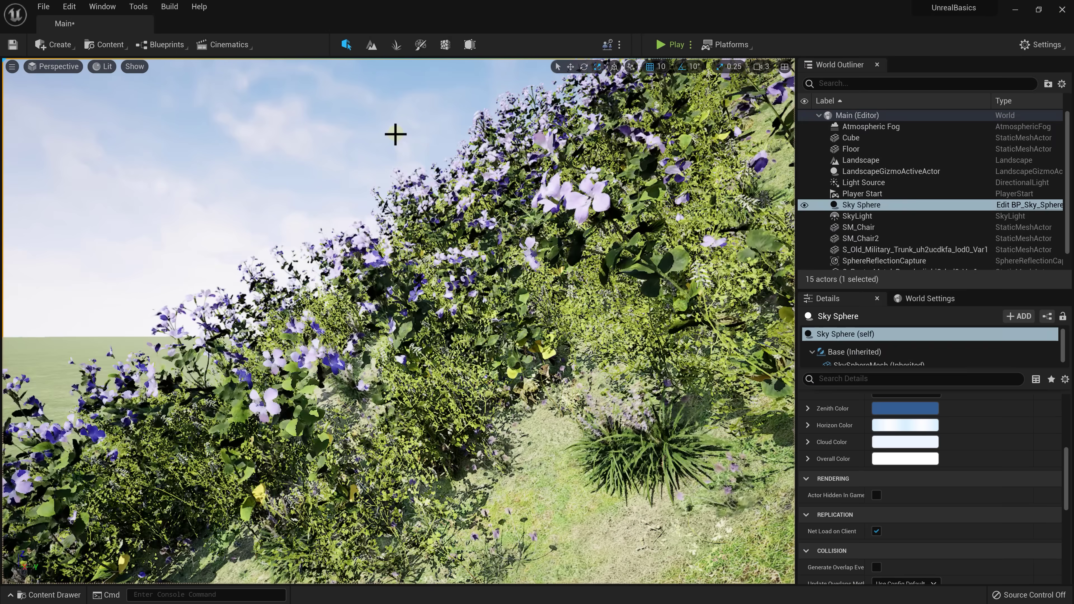
Step: Scale up the mossy embankment mesh on the valley slope and rotate it by -10°
{"action": "mouse_move", "coordinate": [396, 134]}
{"action": "right_mouse_down"}
{"action": "mouse_move", "coordinate": [407, 135]}
{"action": "mouse_move", "coordinate": [378, 153]}
{"action": "mouse_move", "coordinate": [347, 147]}
{"action": "right_mouse_up"}
{"action": "key", "text": "a"}
{"action": "key", "text": "w"}
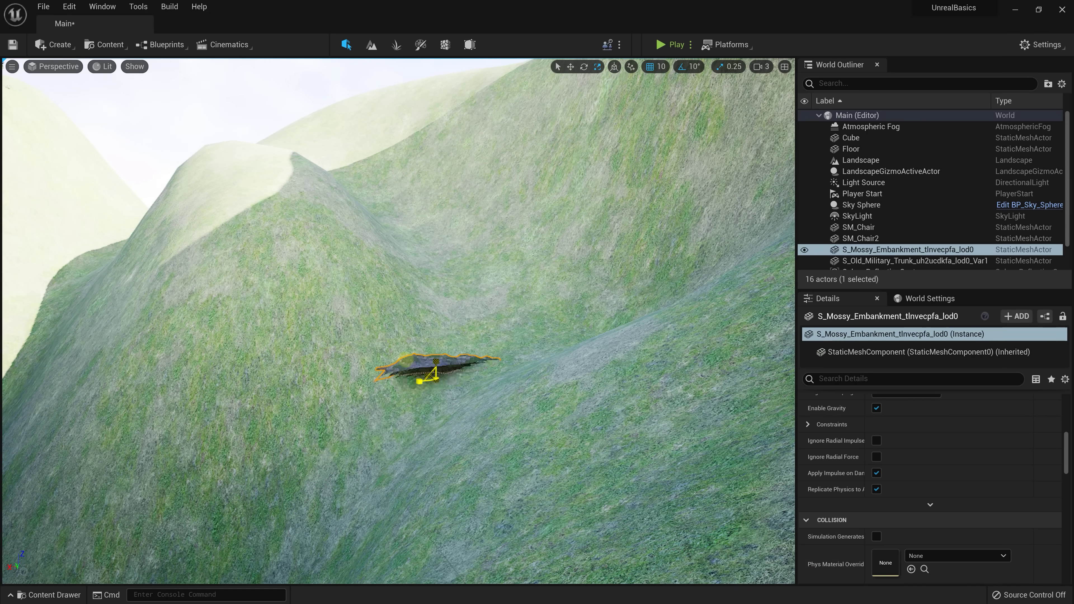
{"action": "right_click_drag", "start_coordinate": [425, 377], "coordinate": [441, 361]}
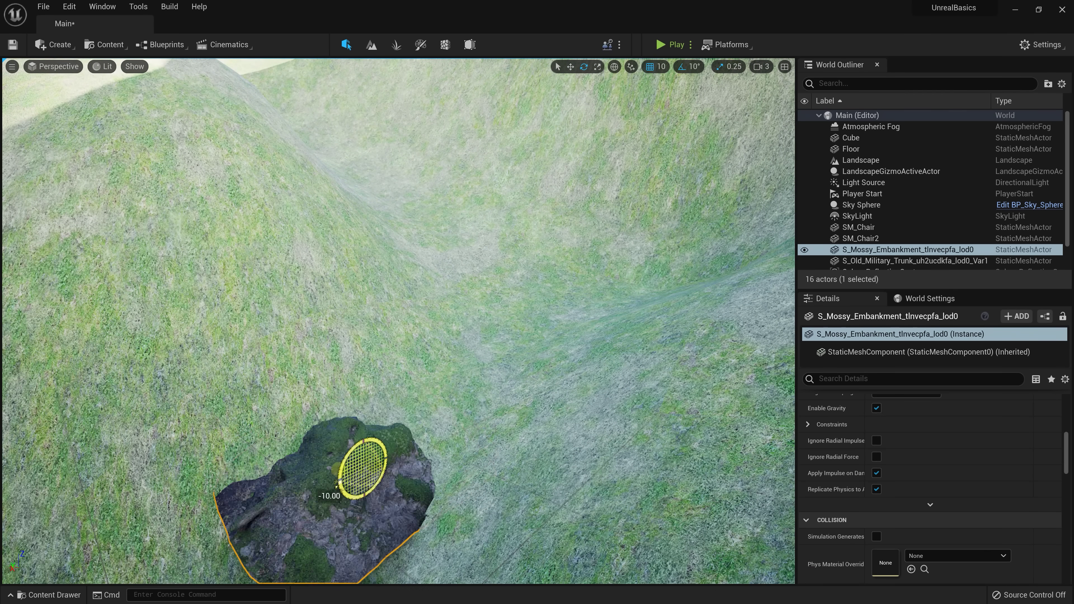
{"action": "left_click", "coordinate": [360, 402]}
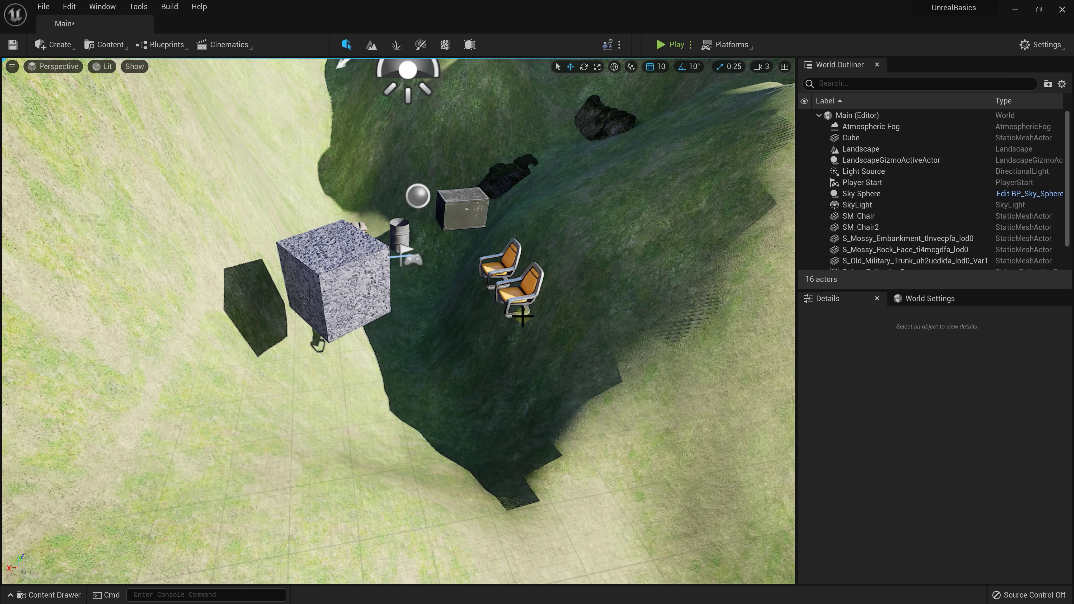
Step: Delete the chairs, military trunk, cube and rusty metal barrel from the valley
{"action": "left_click", "coordinate": [499, 269]}
{"action": "key", "text": "Delete"}
{"action": "left_click", "coordinate": [462, 209]}
{"action": "key", "text": "Delete"}
{"action": "left_click", "coordinate": [372, 240]}
{"action": "key", "text": "Delete"}
{"action": "left_click", "coordinate": [400, 234]}
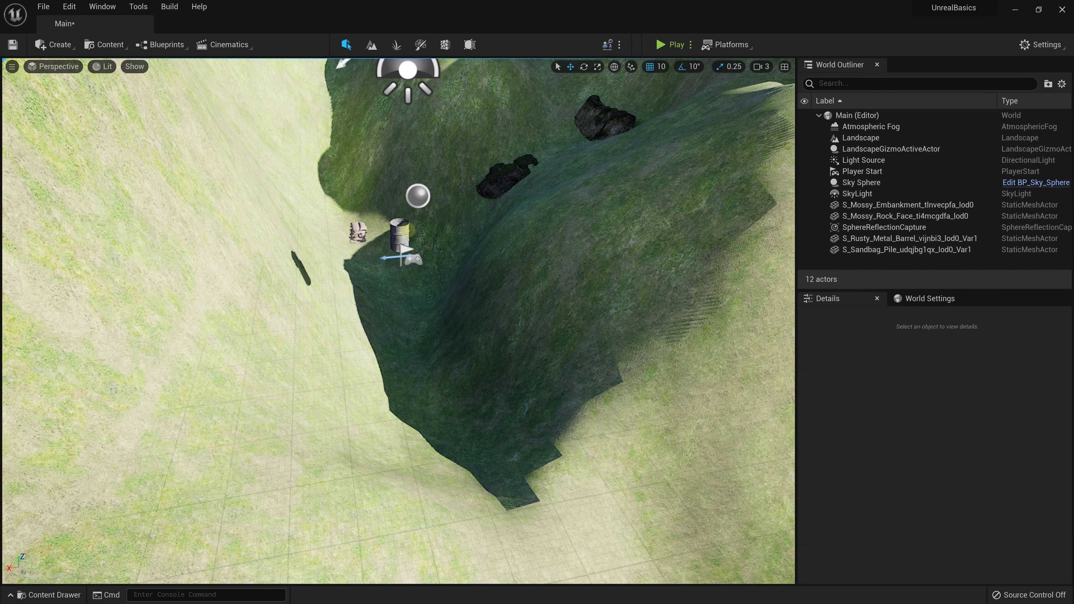
{"action": "key", "text": "Delete"}
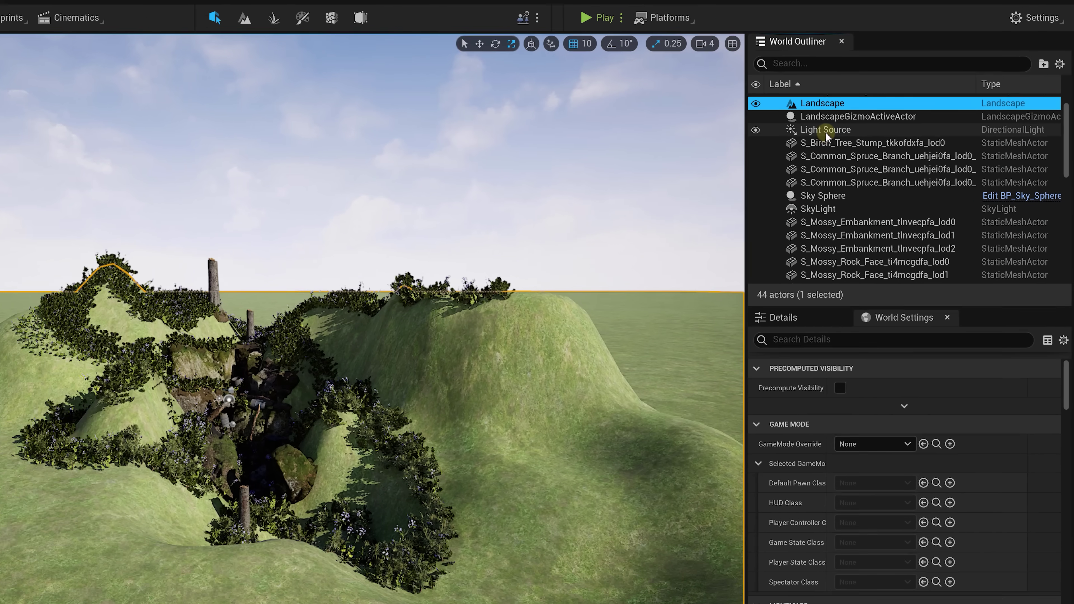
Step: Create a Lights folder in the World Outliner holding the Light Source, Atmospheric Fog, Sky Sphere and SkyLight
{"action": "left_click", "coordinate": [864, 141]}
{"action": "left_click", "coordinate": [865, 195]}
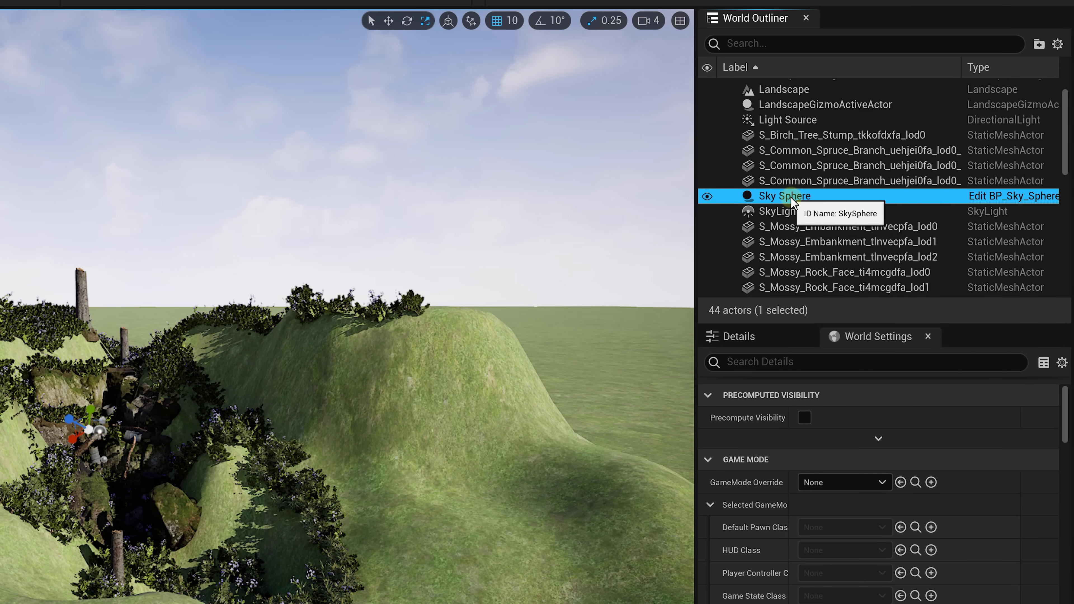
{"action": "left_click", "coordinate": [791, 206]}
{"action": "left_click", "coordinate": [792, 122]}
{"action": "left_click", "coordinate": [1039, 43]}
{"action": "type", "text": "Lights"}
{"action": "key", "text": "Return"}
{"action": "left_click", "coordinate": [797, 133]}
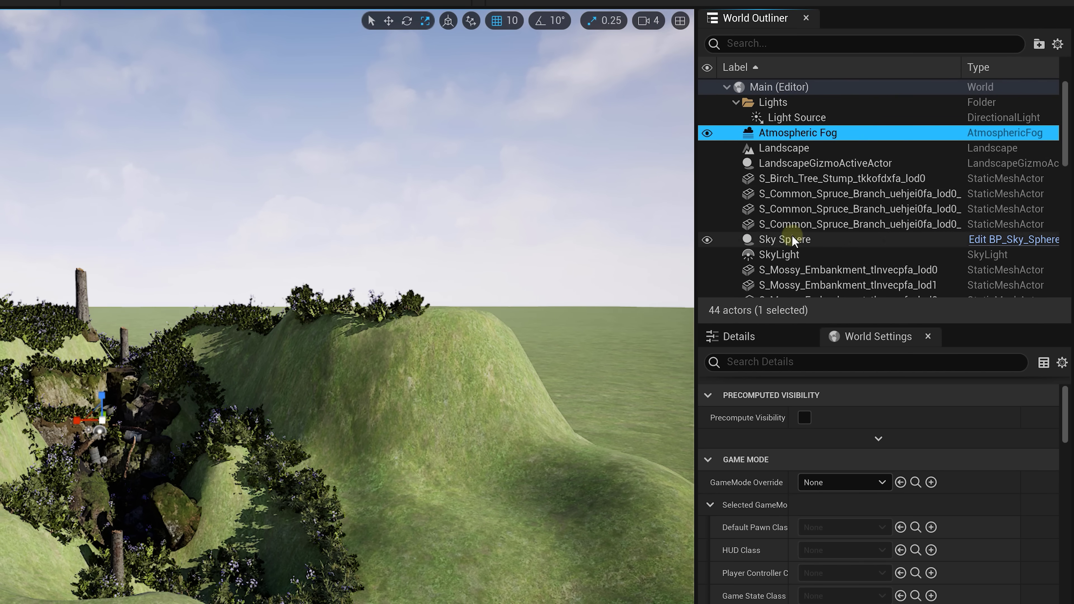
{"action": "left_click_drag", "start_coordinate": [797, 133], "coordinate": [782, 103]}
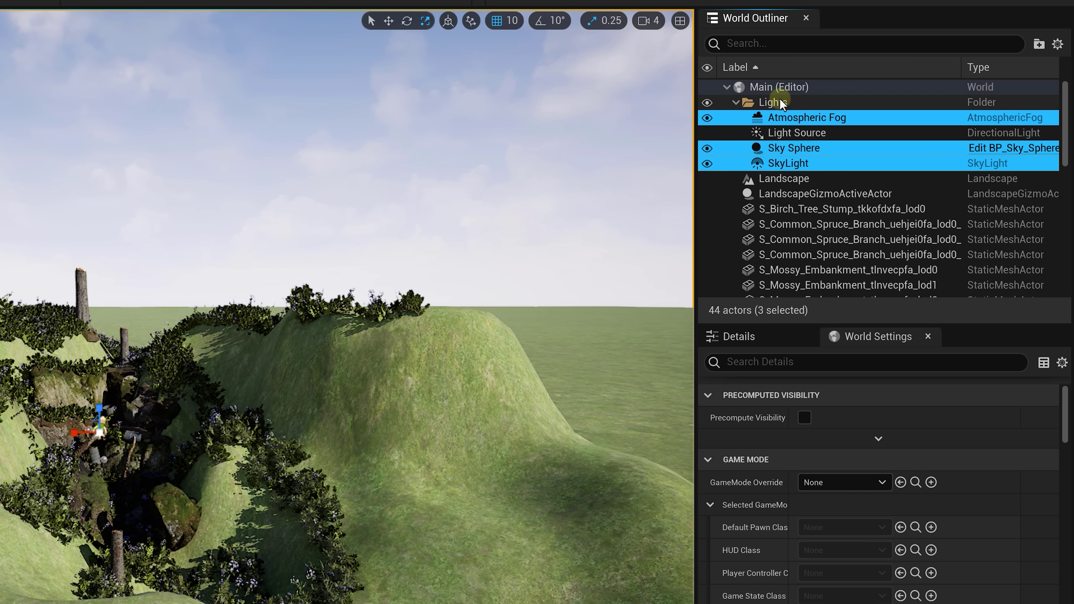
Step: Group the Landscape and all remaining actors into a new Props folder in the World Outliner and collapse it
{"action": "left_click", "coordinate": [787, 178]}
{"action": "scroll", "coordinate": [801, 195], "scroll_direction": "down", "scroll_amount": 10}
{"action": "left_click", "coordinate": [814, 284], "text": "shift"}
{"action": "scroll", "coordinate": [818, 197], "scroll_direction": "up", "scroll_amount": 10}
{"action": "left_click", "coordinate": [1039, 44]}
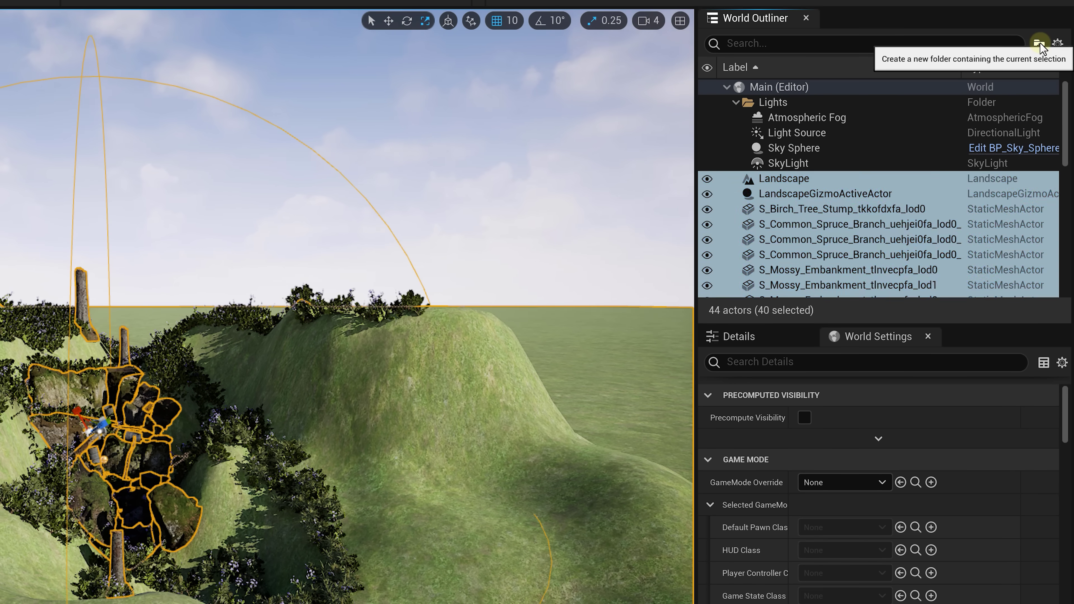
{"action": "type", "text": "Props"}
{"action": "key", "text": "Return"}
{"action": "left_click", "coordinate": [736, 179]}
{"action": "left_click", "coordinate": [808, 187]}
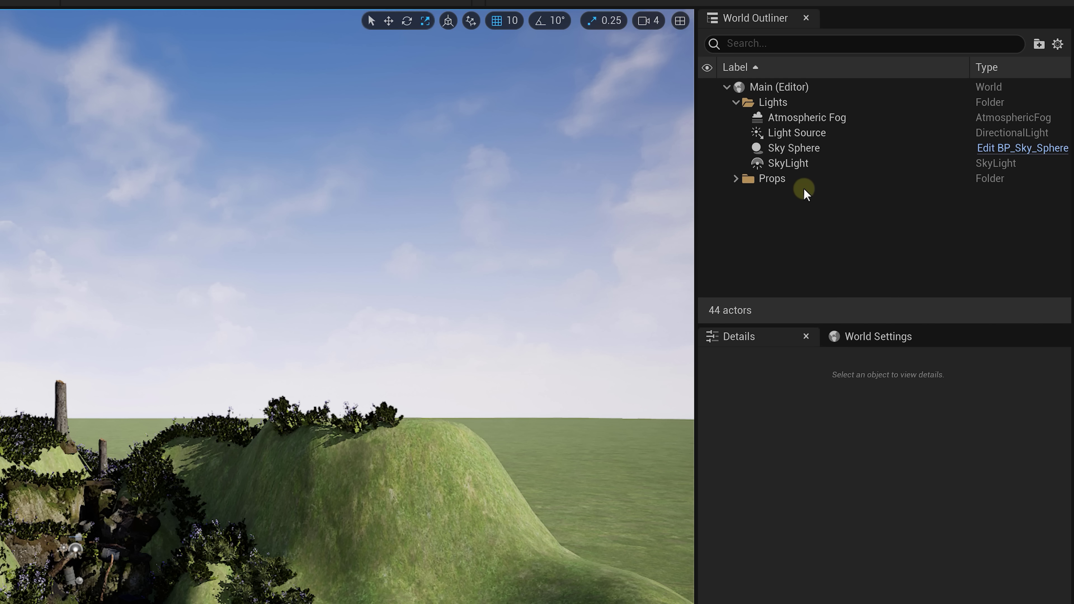
Step: Examine the Sky Sphere's sun and cloud settings and survey the sky above the landscape
{"action": "left_click", "coordinate": [822, 148]}
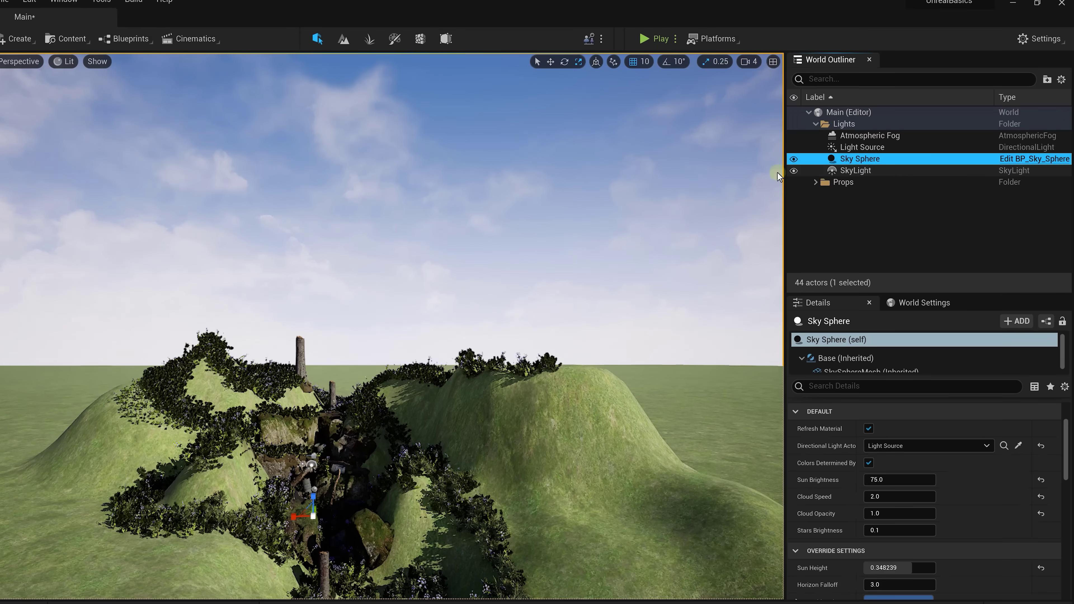
{"action": "right_click_drag", "start_coordinate": [463, 218], "coordinate": [469, 181]}
{"action": "mouse_move", "coordinate": [629, 184]}
{"action": "right_mouse_down"}
{"action": "mouse_move", "coordinate": [580, 180]}
{"action": "mouse_move", "coordinate": [692, 182]}
{"action": "mouse_move", "coordinate": [630, 191]}
{"action": "right_mouse_up"}
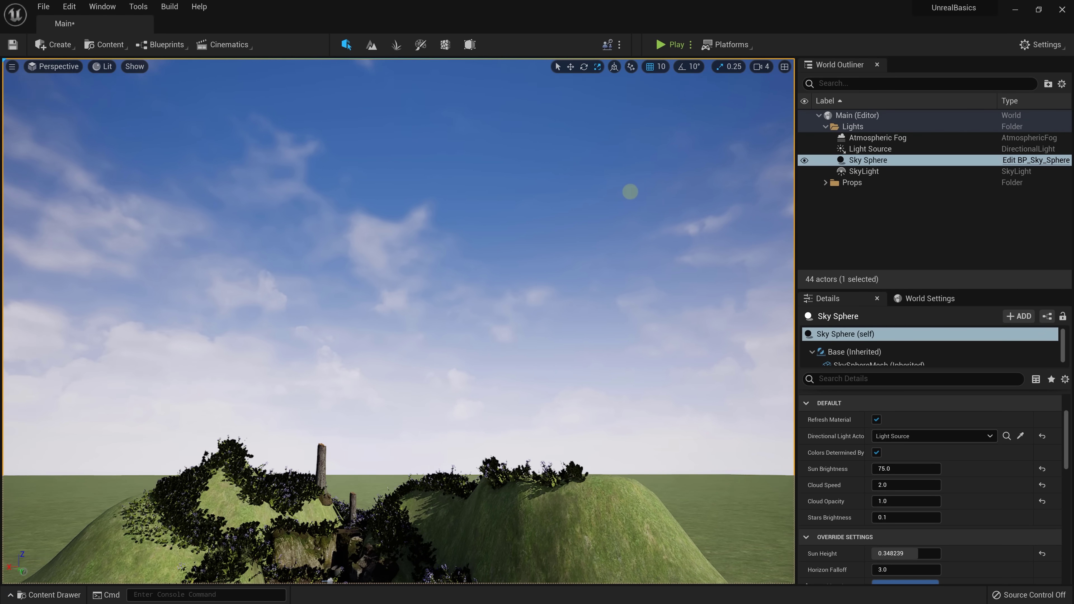
Step: Make sure Atmosphere Sun Light is enabled on the Light Source and change the sun's direction over the landscape
{"action": "left_click", "coordinate": [858, 148]}
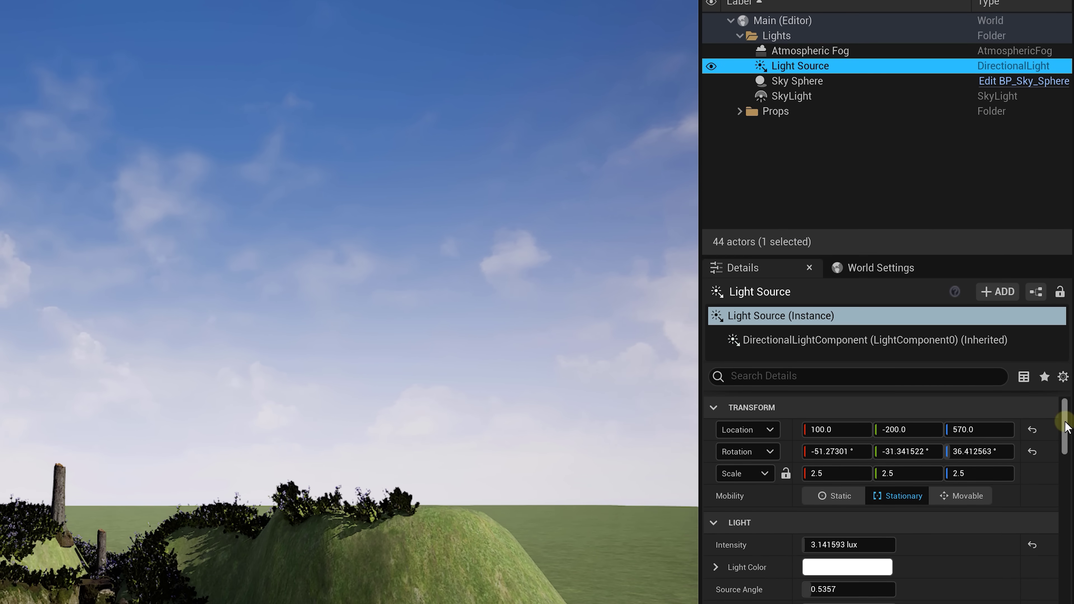
{"action": "scroll", "coordinate": [1061, 486], "scroll_direction": "down", "scroll_amount": 12}
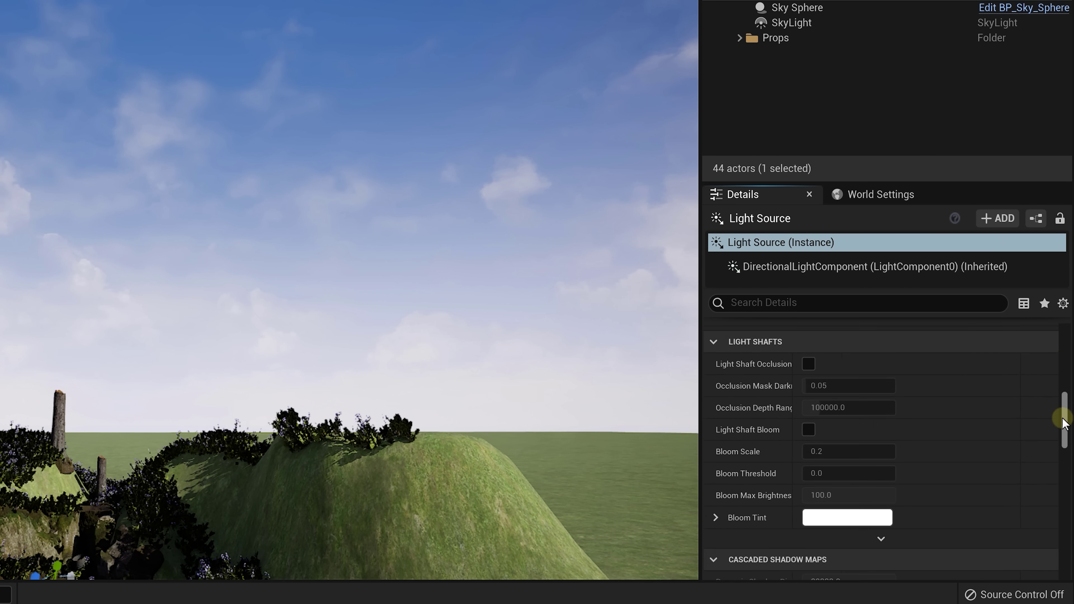
{"action": "scroll", "coordinate": [1062, 425], "scroll_direction": "down", "scroll_amount": 15}
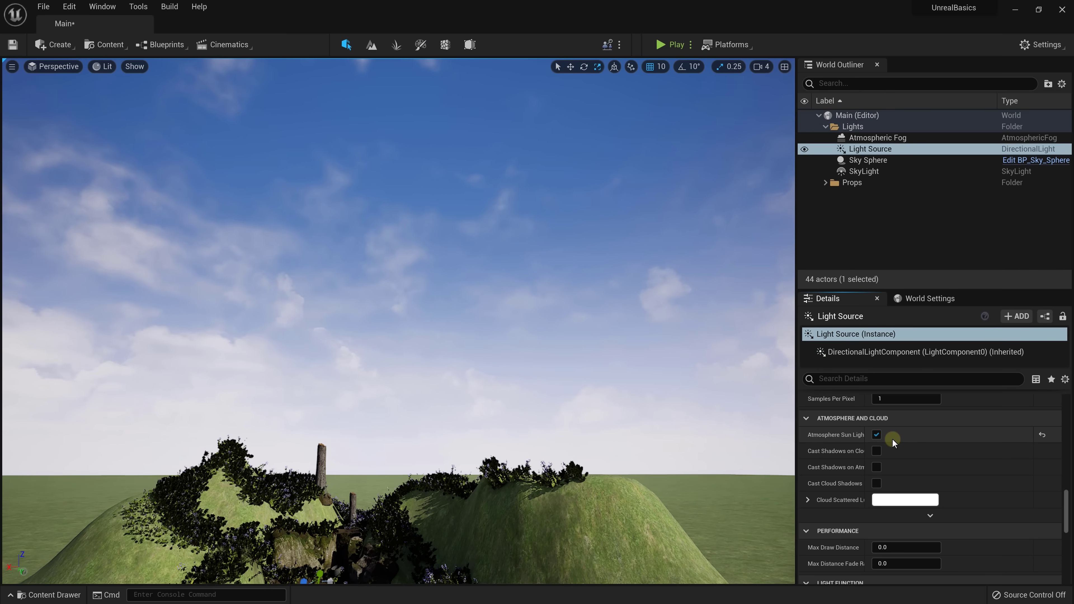
{"action": "left_click", "coordinate": [176, 195]}
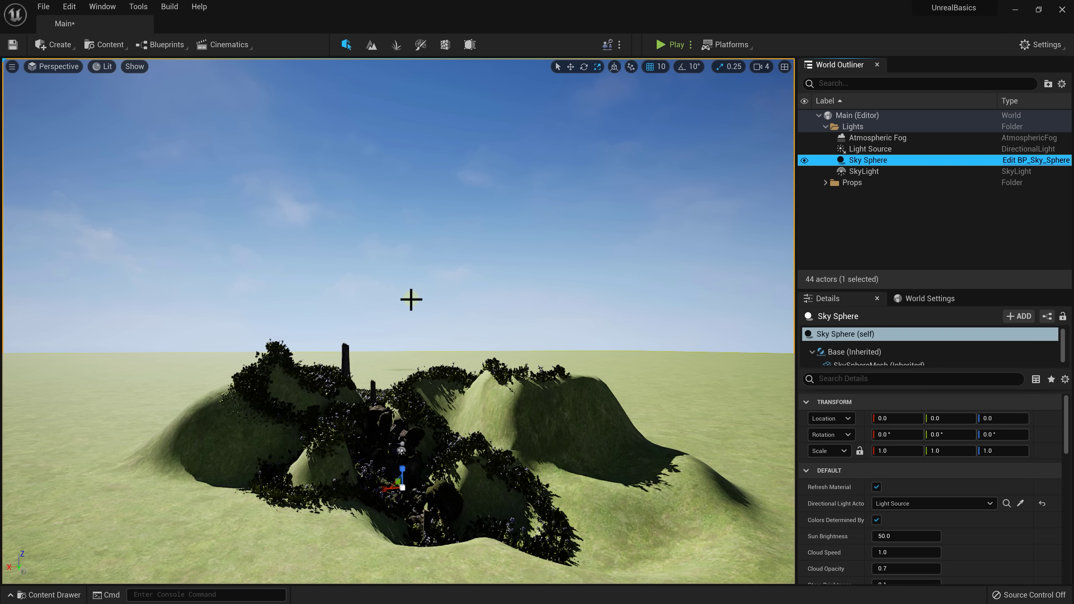
Step: Swing the sun's direction around the landscape to vary the shadows across the hills and foliage
{"action": "left_click", "coordinate": [411, 299]}
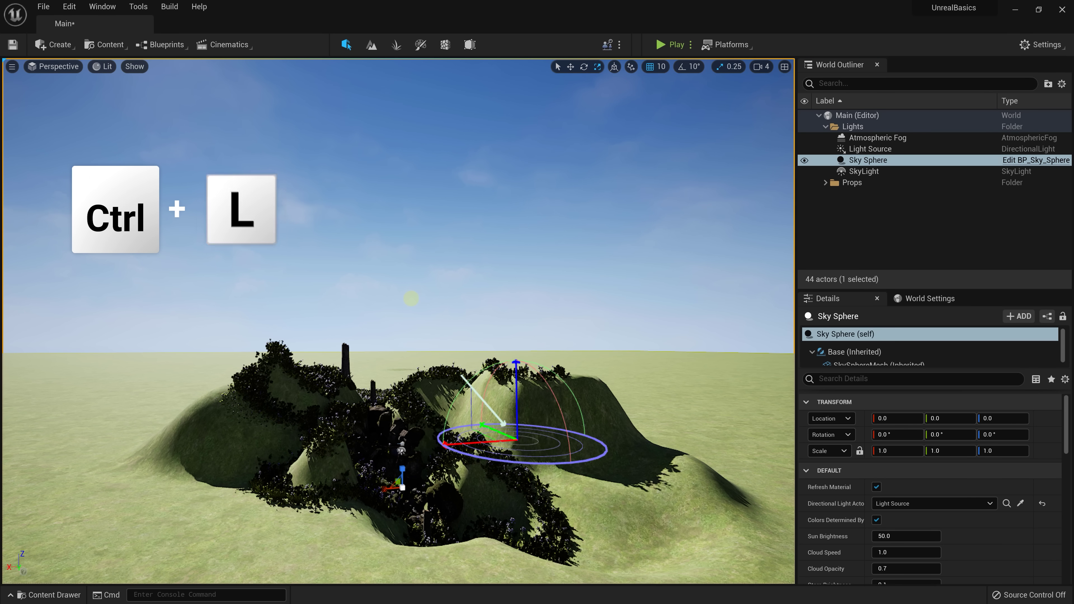
{"action": "key", "text": "ctrl+l"}
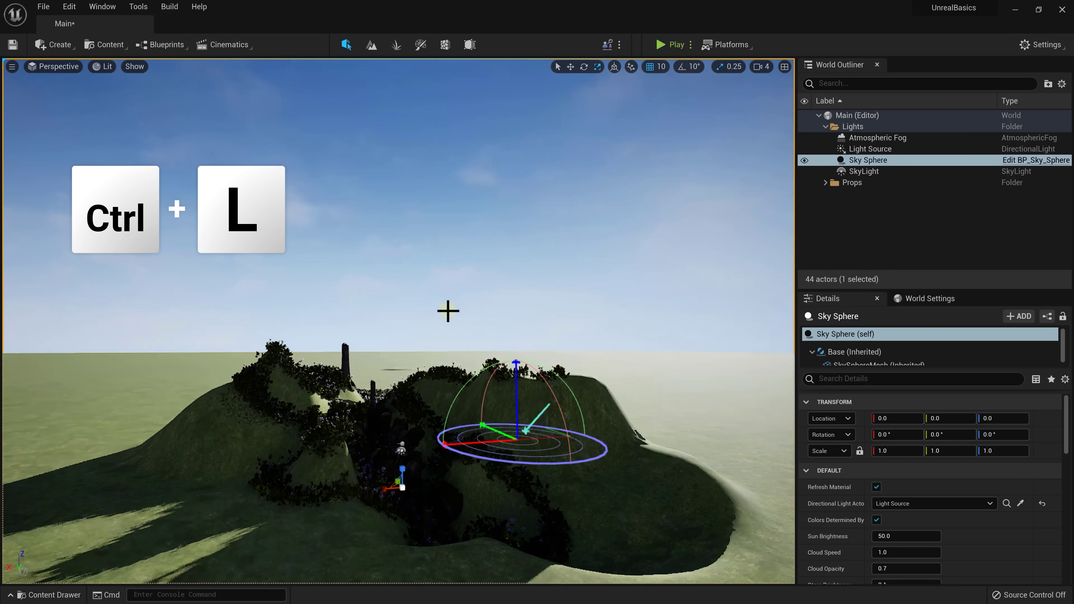
{"action": "key", "text": "ctrl+l"}
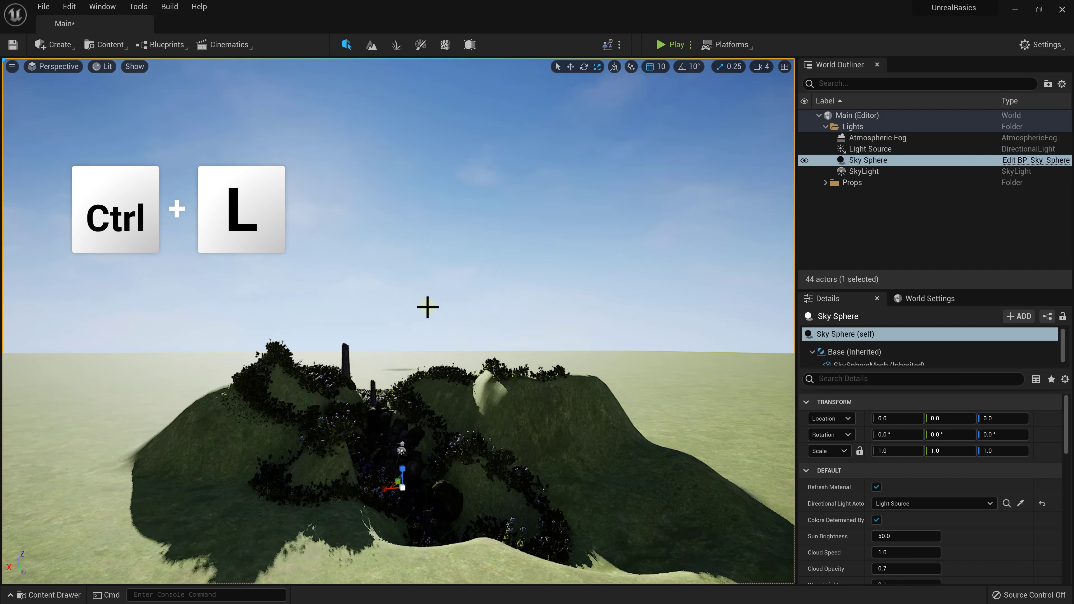
{"action": "key", "text": "ctrl+l"}
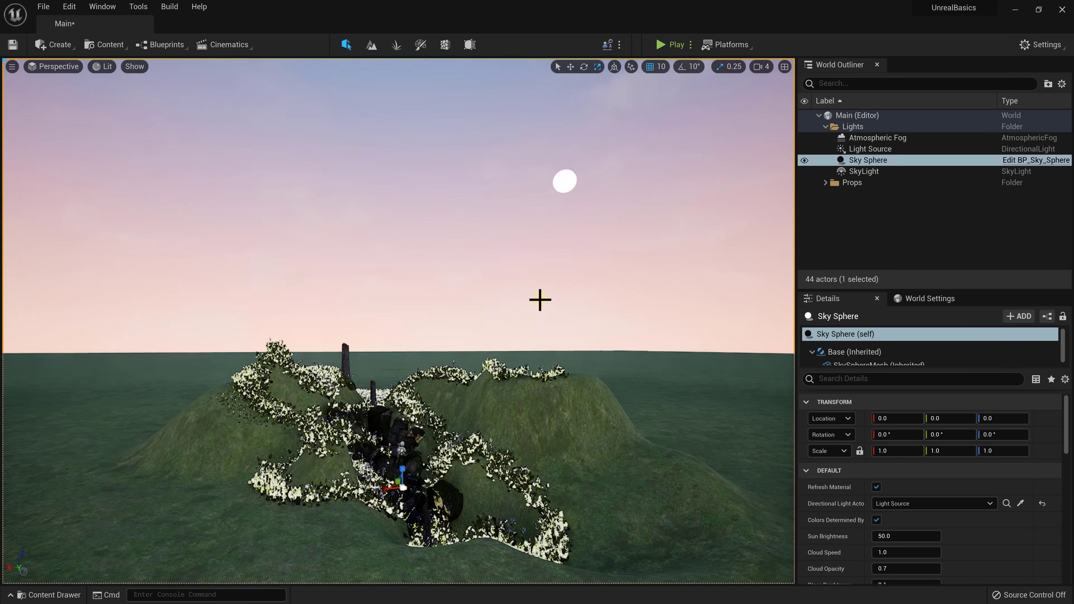
Step: Change the sun's height over the landscape and refresh the Sky Sphere's material to match the new sun direction
{"action": "left_click", "coordinate": [828, 466]}
{"action": "right_click_drag", "start_coordinate": [525, 273], "coordinate": [548, 408]}
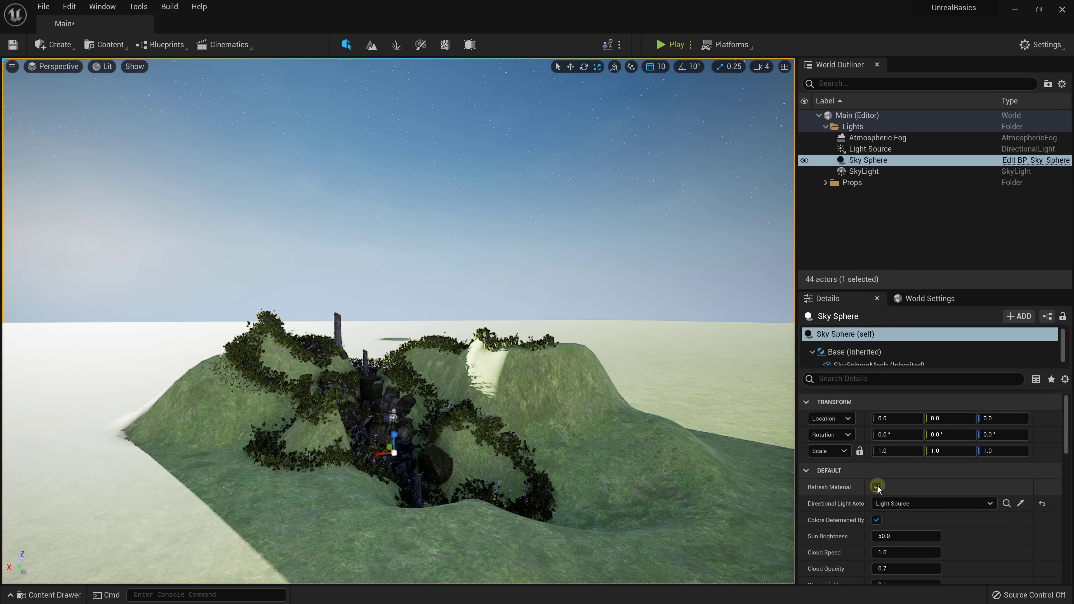
{"action": "left_click", "coordinate": [877, 486]}
{"action": "scroll", "coordinate": [1048, 448], "scroll_direction": "down", "scroll_amount": 3}
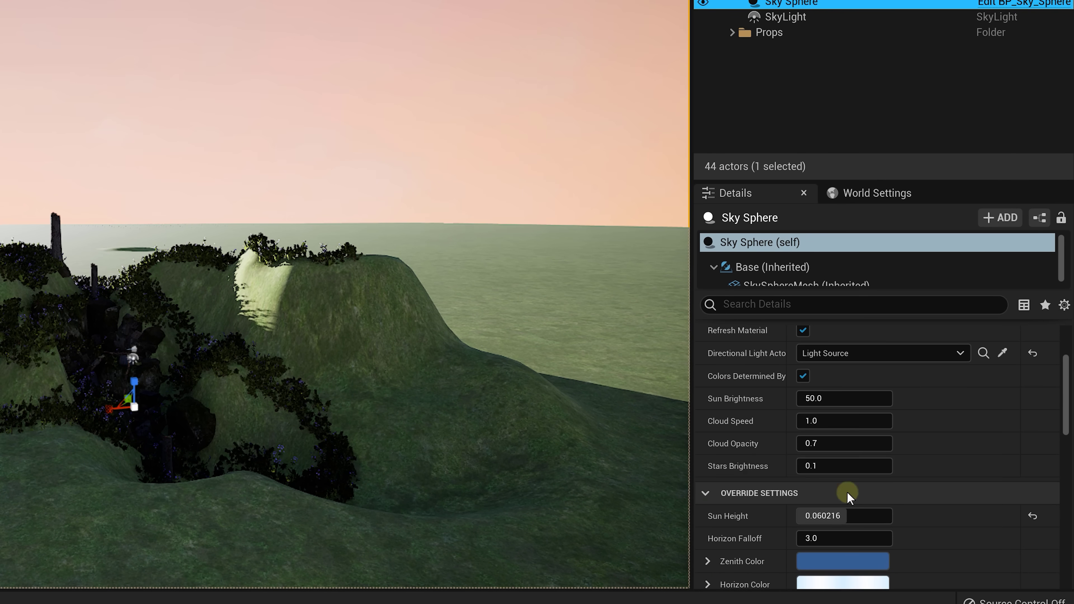
{"action": "left_click", "coordinate": [790, 342]}
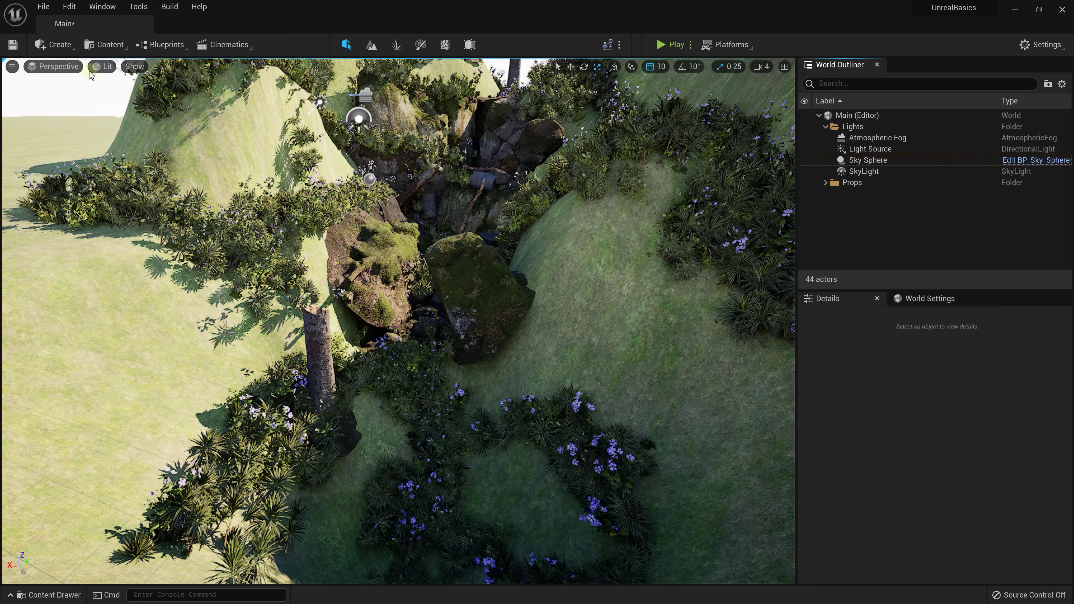
Step: Place a Cine Camera Actor near the tree stump, aim it at the rocks and barrels, and pin its preview
{"action": "left_click", "coordinate": [57, 46]}
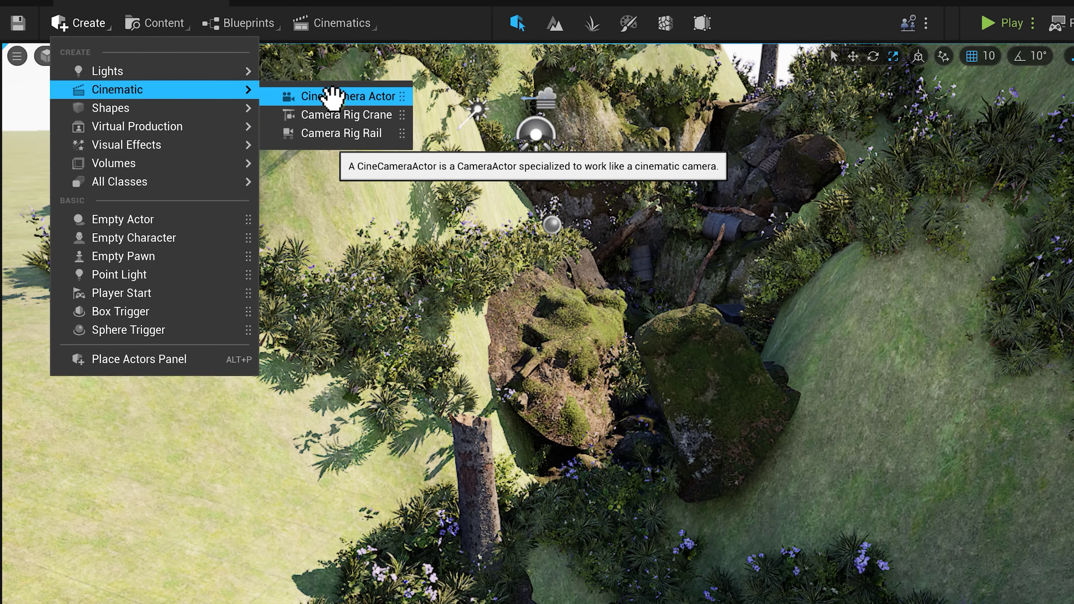
{"action": "left_click_drag", "start_coordinate": [332, 138], "coordinate": [533, 380]}
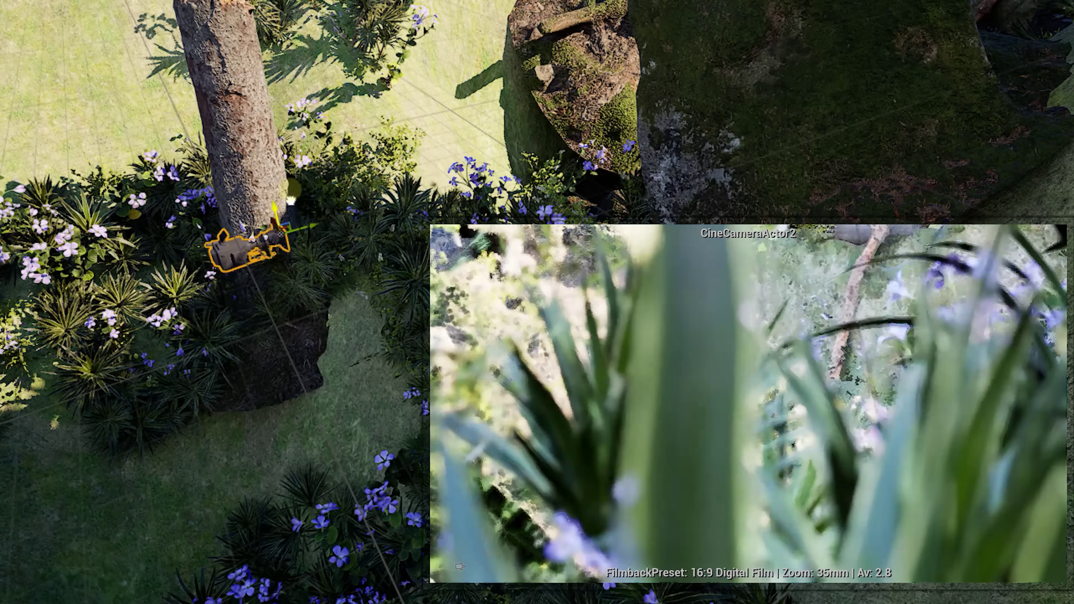
{"action": "left_click_drag", "start_coordinate": [291, 199], "coordinate": [25, 233]}
{"action": "right_click_drag", "start_coordinate": [25, 233], "coordinate": [226, 173]}
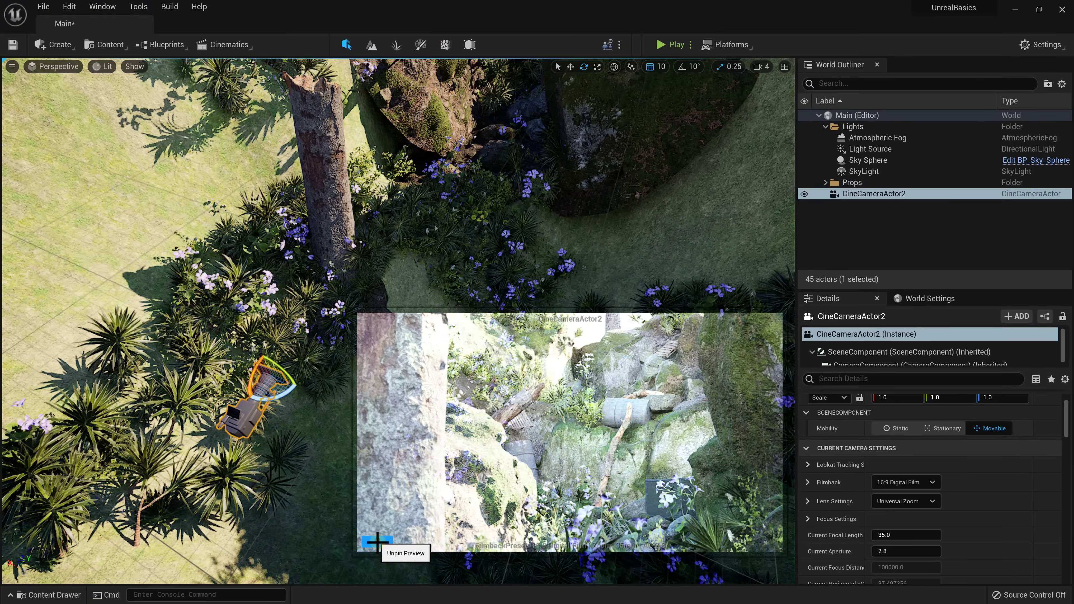
Step: Rotate the spruce branch by the barrel and reposition the old military trunk to improve the composition in the camera preview
{"action": "left_click", "coordinate": [427, 270]}
{"action": "right_click_drag", "start_coordinate": [427, 271], "coordinate": [427, 152]}
{"action": "left_click", "coordinate": [543, 157]}
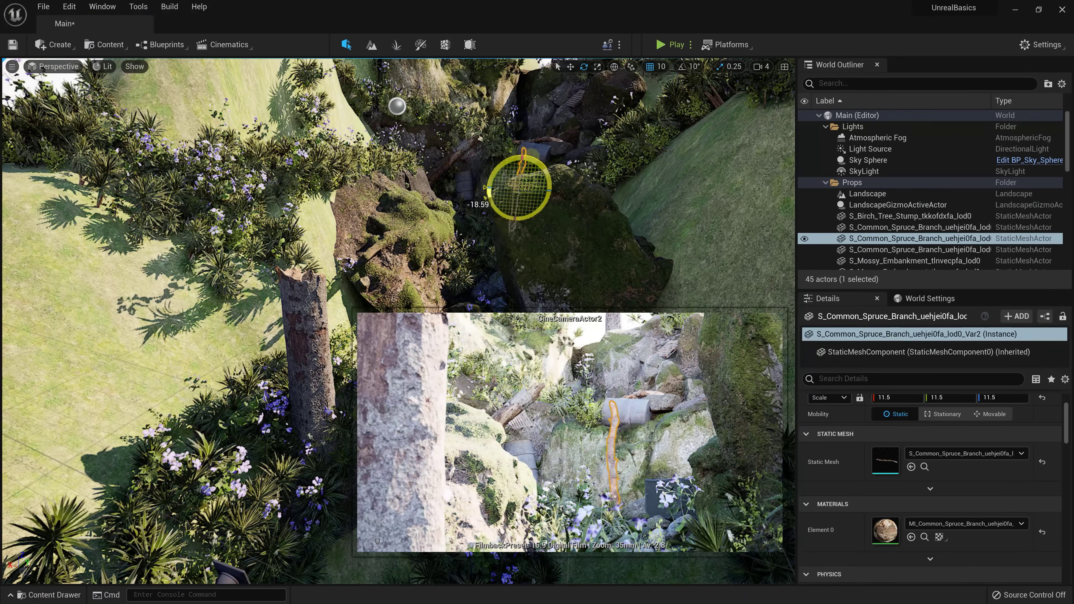
{"action": "left_click_drag", "start_coordinate": [541, 164], "coordinate": [544, 168]}
{"action": "right_click_drag", "start_coordinate": [544, 168], "coordinate": [592, 229]}
{"action": "left_click", "coordinate": [420, 180]}
{"action": "key", "text": "w"}
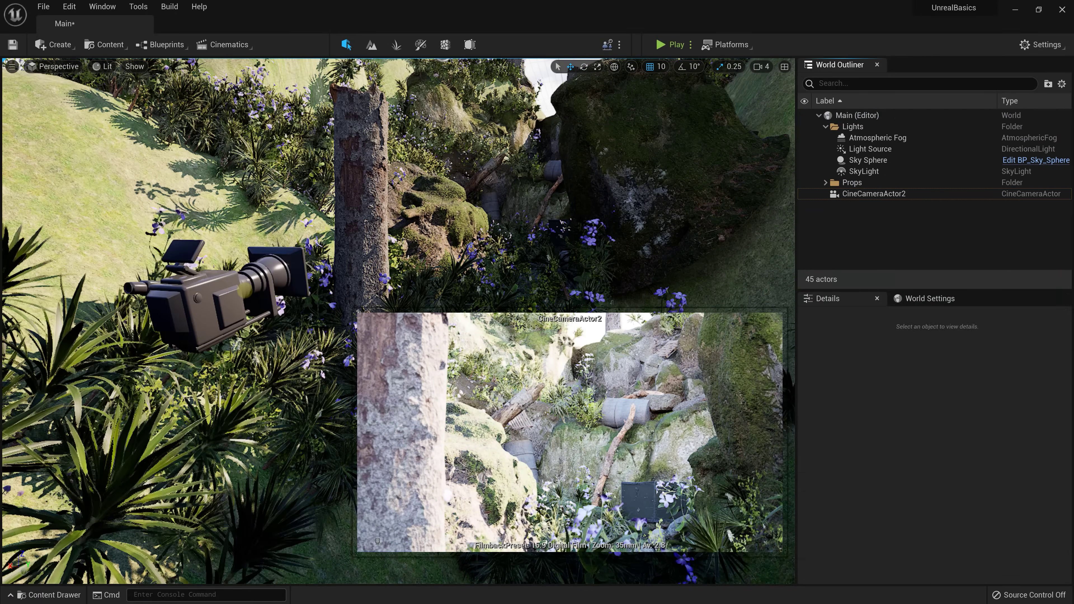
Step: Widen the cine camera's framing using the Super 35mm filmback, Universal Zoom lens and a 24.142 mm focal length
{"action": "left_click", "coordinate": [873, 193]}
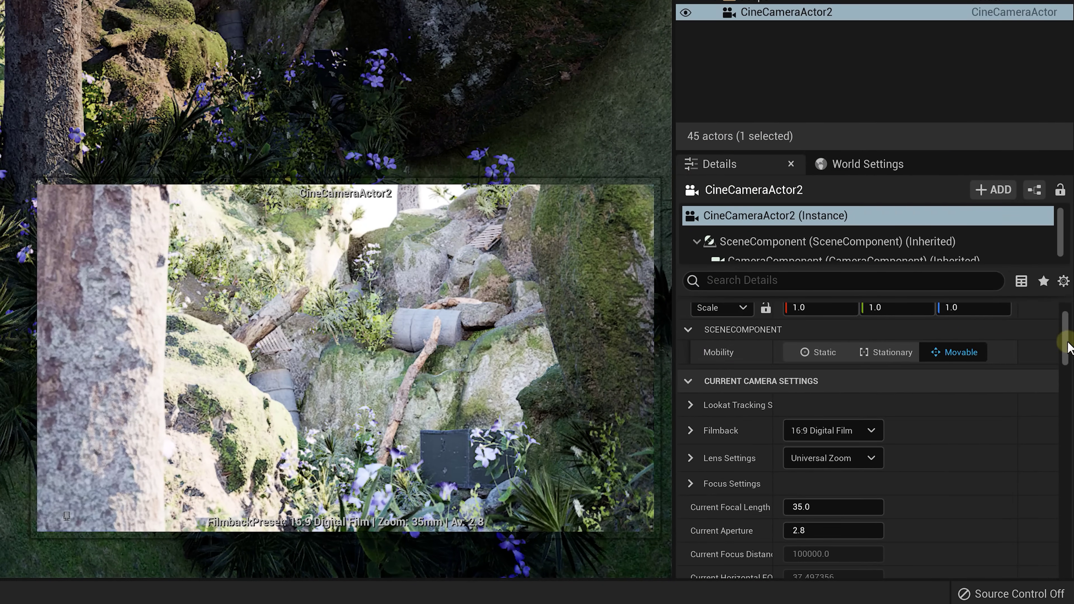
{"action": "scroll", "coordinate": [1068, 347], "scroll_direction": "down", "scroll_amount": 2}
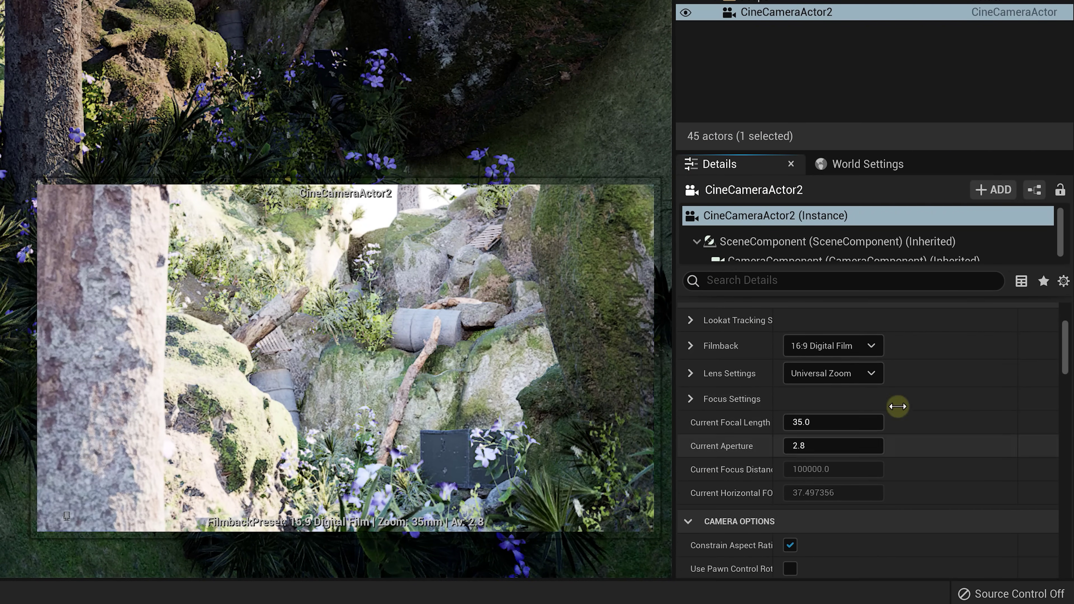
{"action": "left_click", "coordinate": [869, 373]}
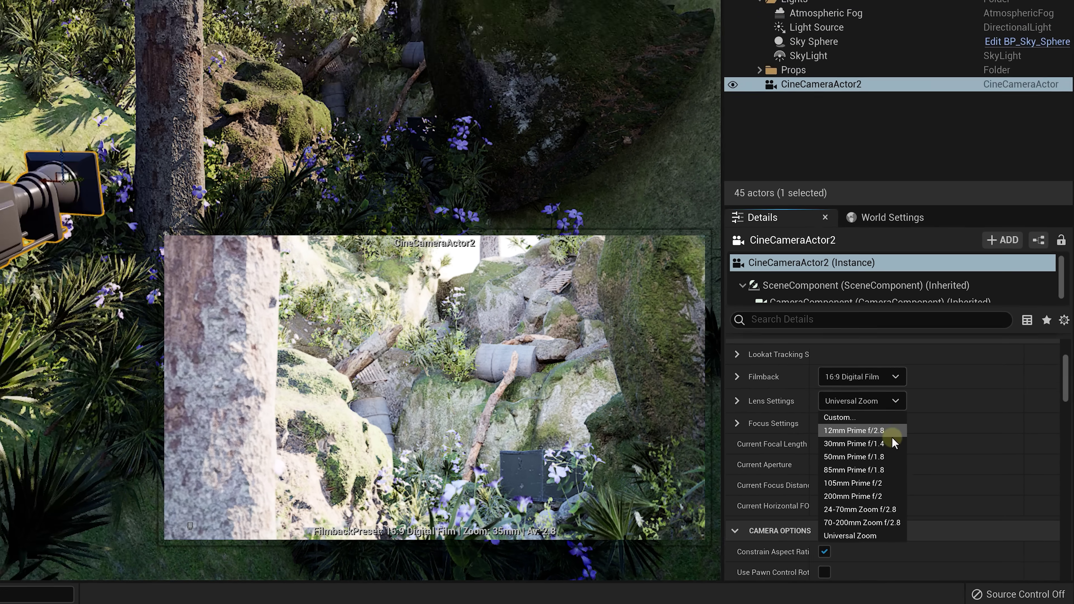
{"action": "left_click", "coordinate": [868, 406]}
Step: Create a Level Sequence in the Content folder, keep its default name, and open it in Sequencer
{"action": "key", "text": "ctrl+space"}
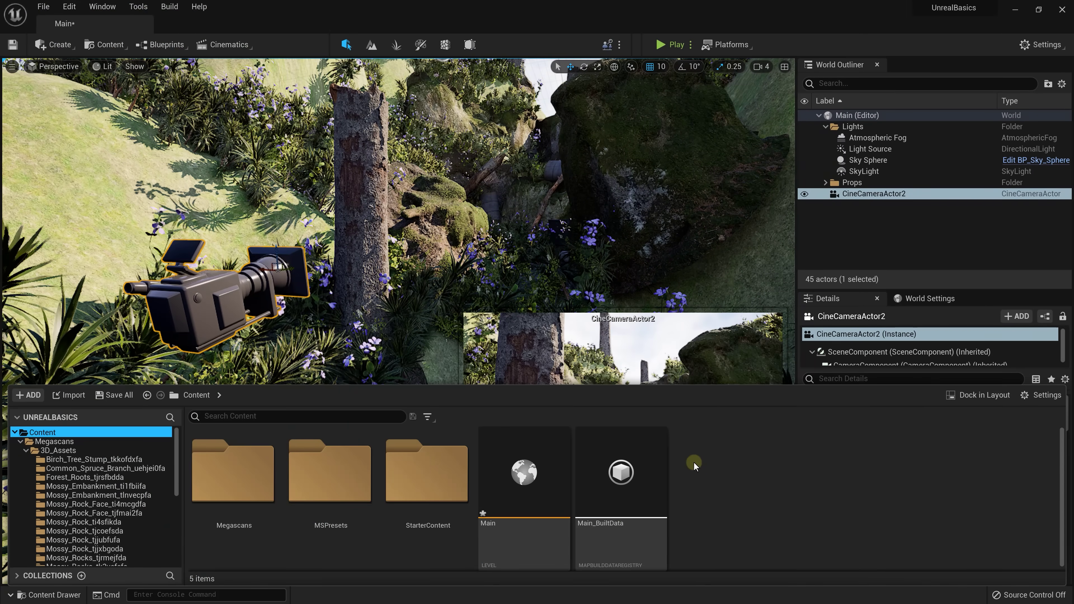
{"action": "right_click", "coordinate": [694, 461]}
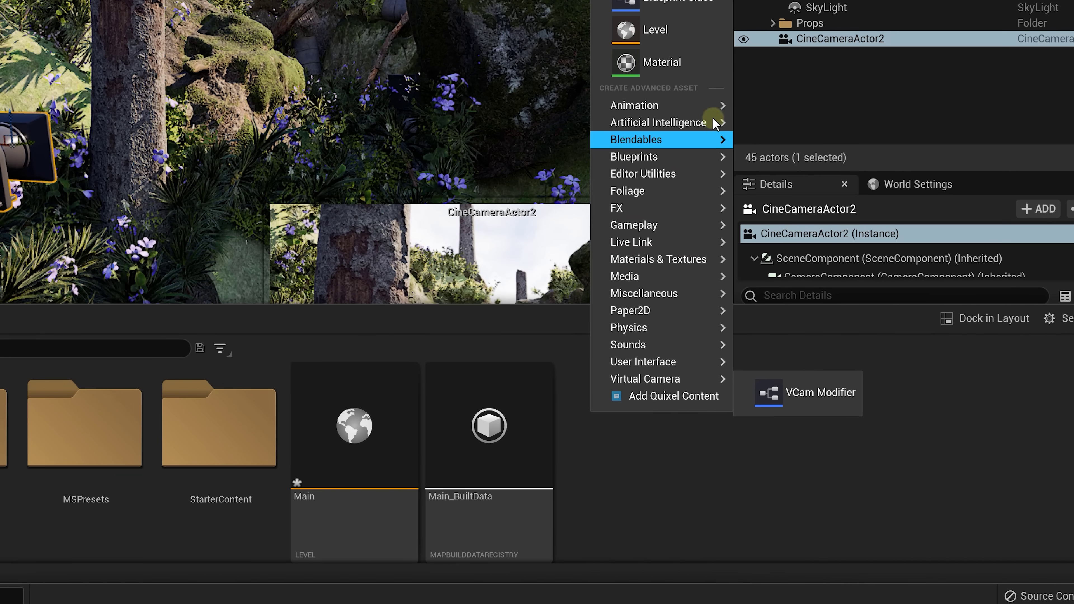
{"action": "mouse_move", "coordinate": [711, 109]}
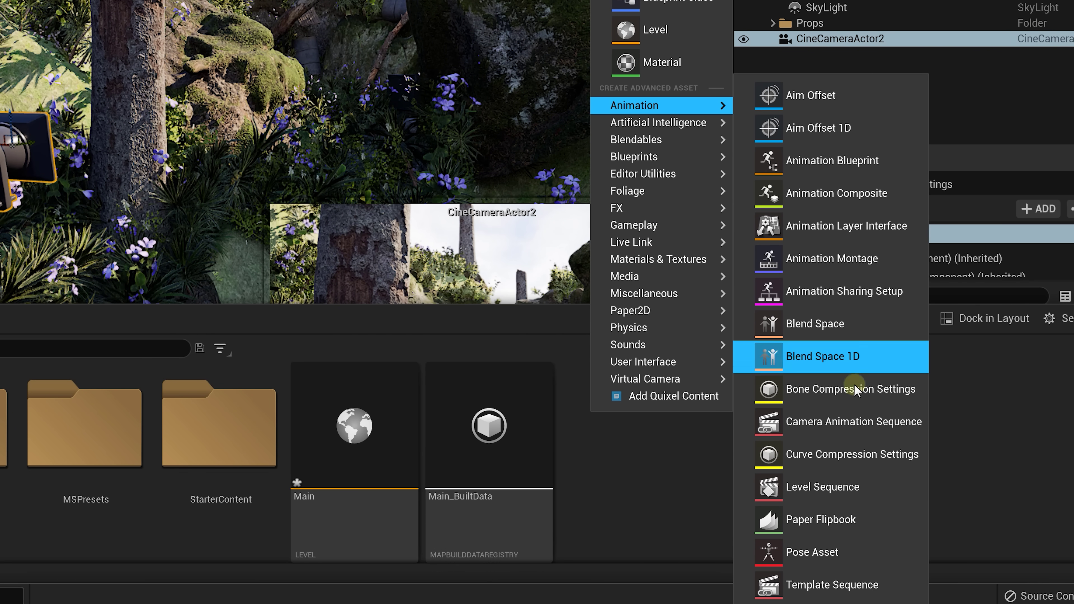
{"action": "left_click", "coordinate": [883, 490]}
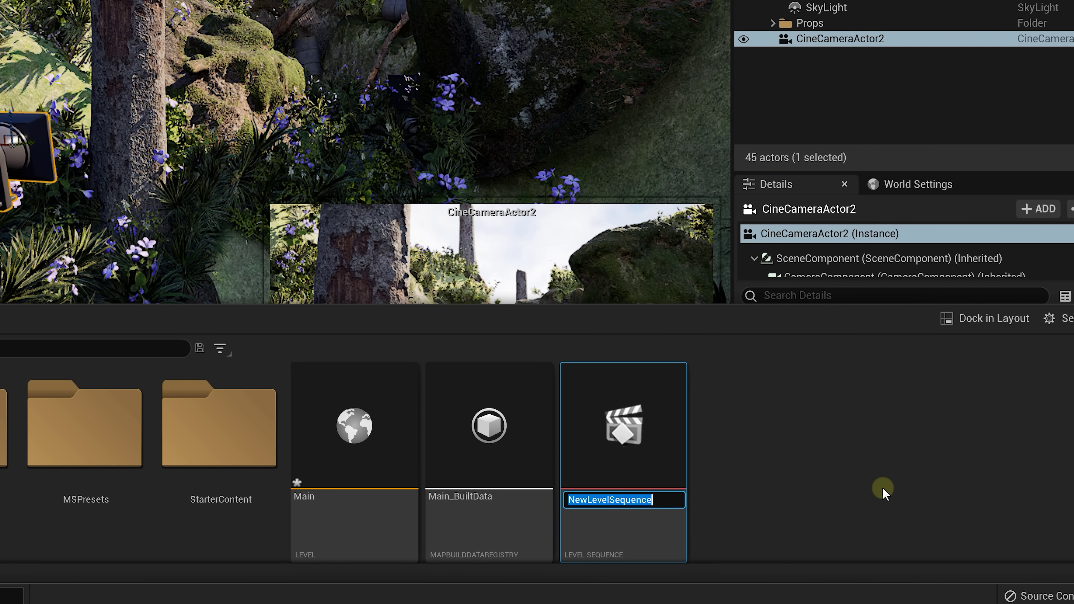
{"action": "key", "text": "Return"}
{"action": "double_click", "coordinate": [638, 446]}
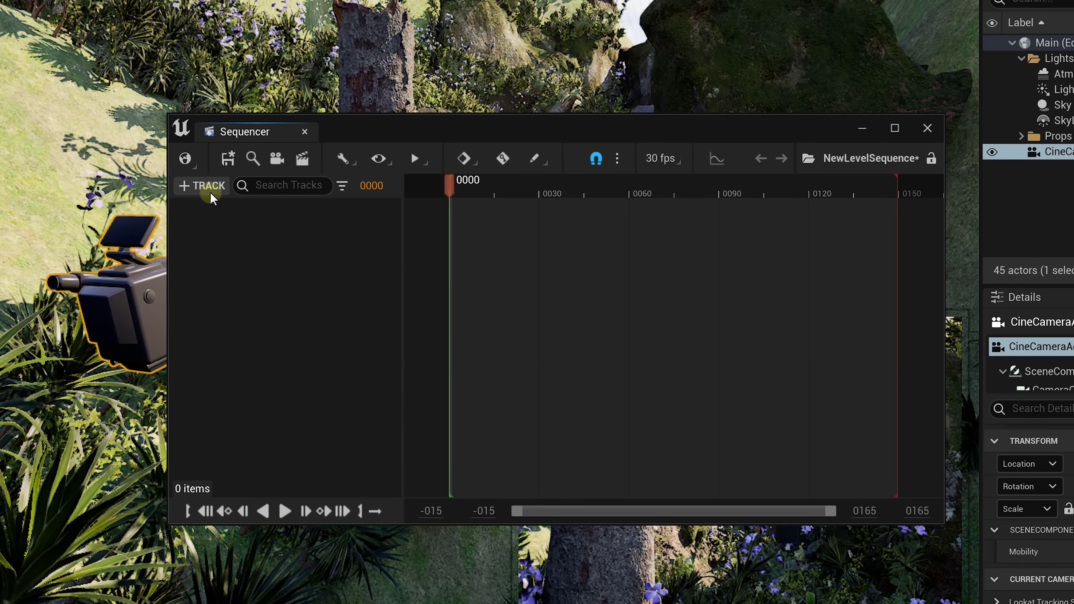
Step: Add the cine camera actor to the level sequence as a track
{"action": "left_click", "coordinate": [209, 186]}
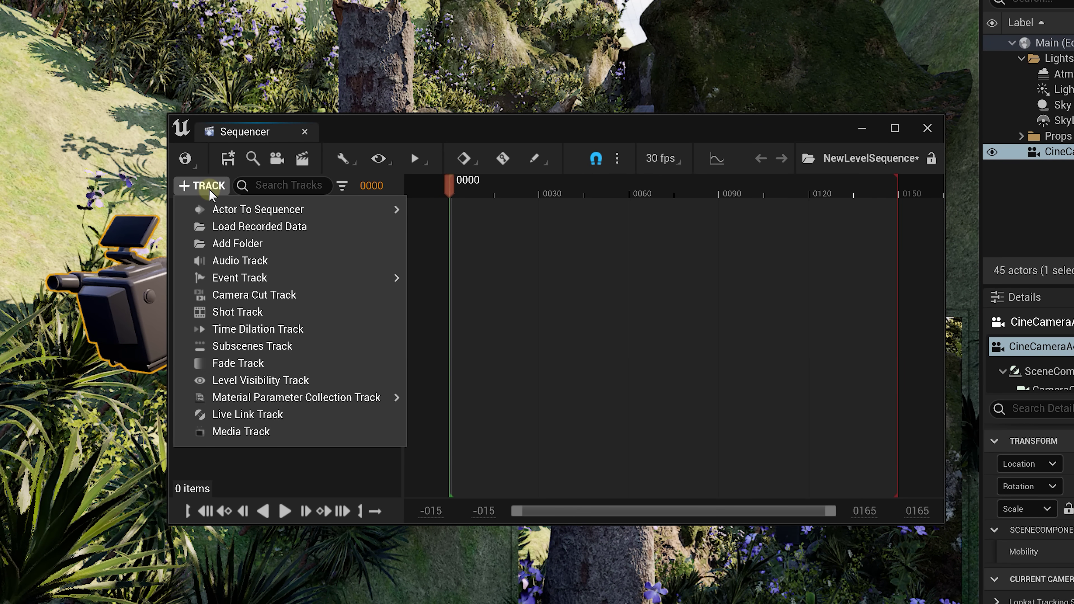
{"action": "mouse_move", "coordinate": [213, 213]}
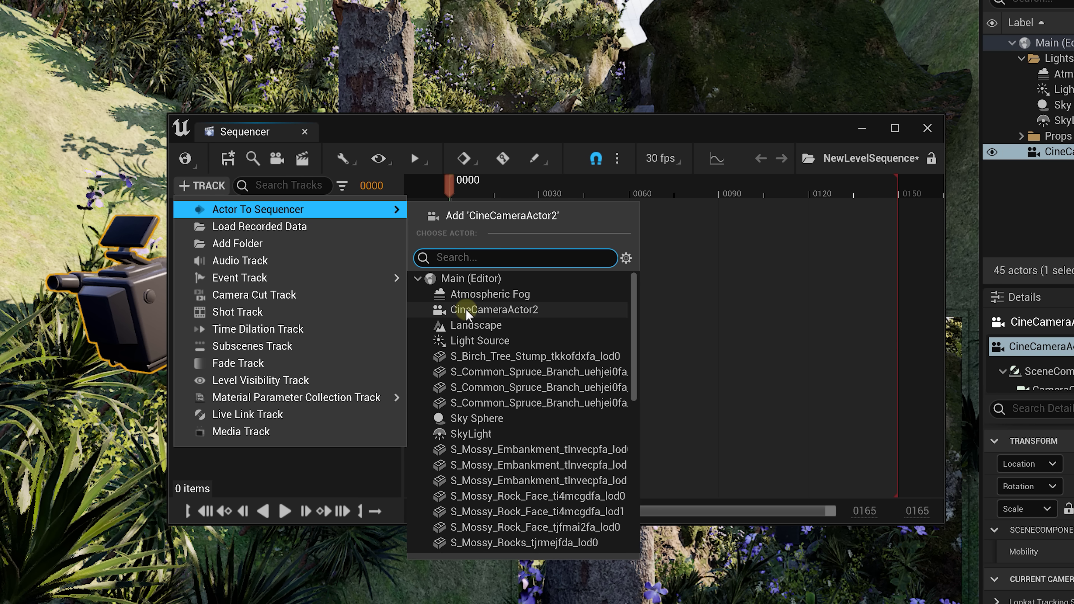
{"action": "left_click", "coordinate": [533, 313]}
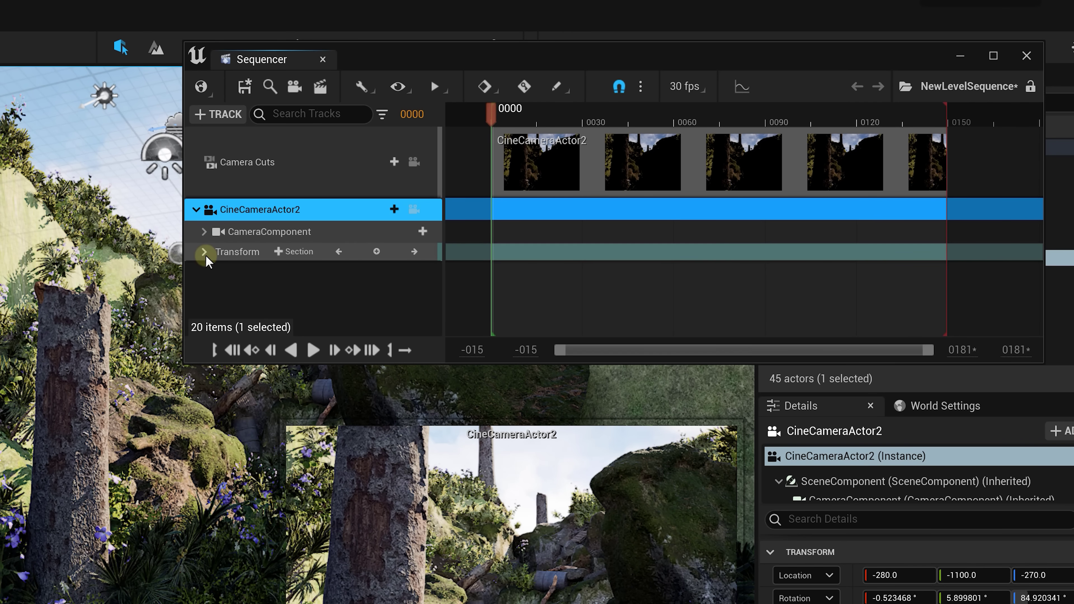
Step: Expand the camera's Transform and Location tracks and key the X, Y and Z location at frame 0
{"action": "left_click", "coordinate": [204, 252]}
{"action": "left_click", "coordinate": [212, 268]}
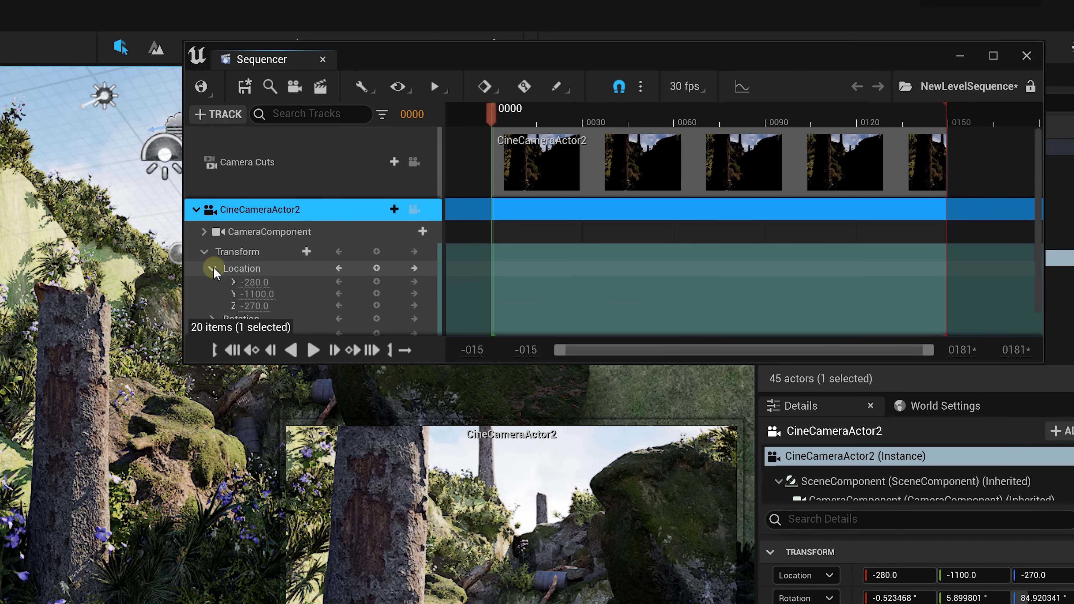
{"action": "scroll", "coordinate": [299, 262], "scroll_direction": "down", "scroll_amount": 1}
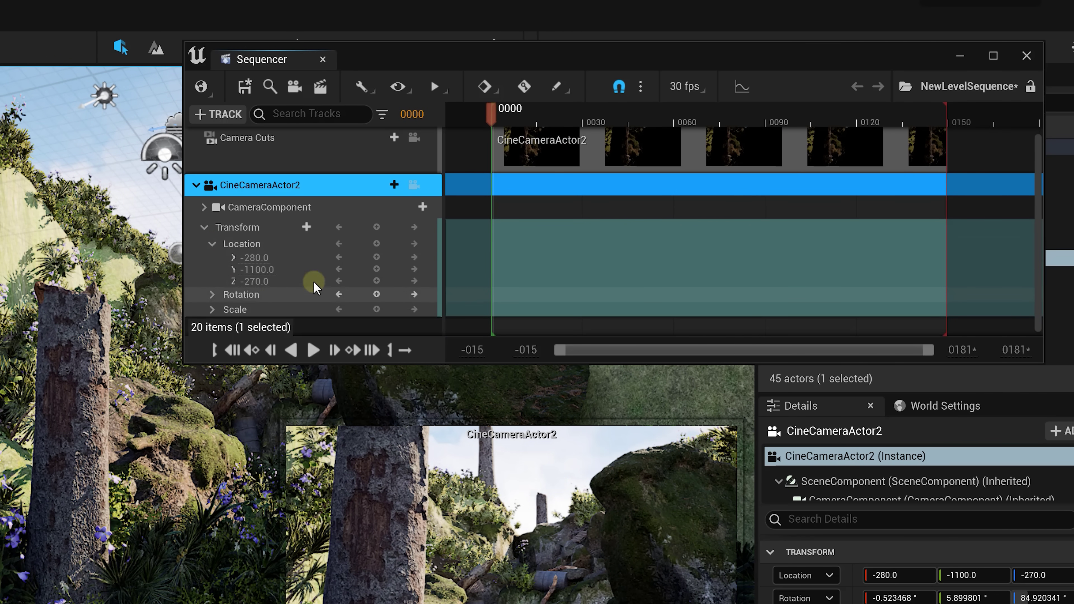
{"action": "left_click", "coordinate": [365, 253]}
{"action": "left_click", "coordinate": [366, 265]}
{"action": "left_click", "coordinate": [366, 276]}
Step: At frame 69, move the camera to Y -760 and Z -210, key its X, Y and Z location, and play the animation
{"action": "left_click_drag", "start_coordinate": [479, 115], "coordinate": [691, 122]}
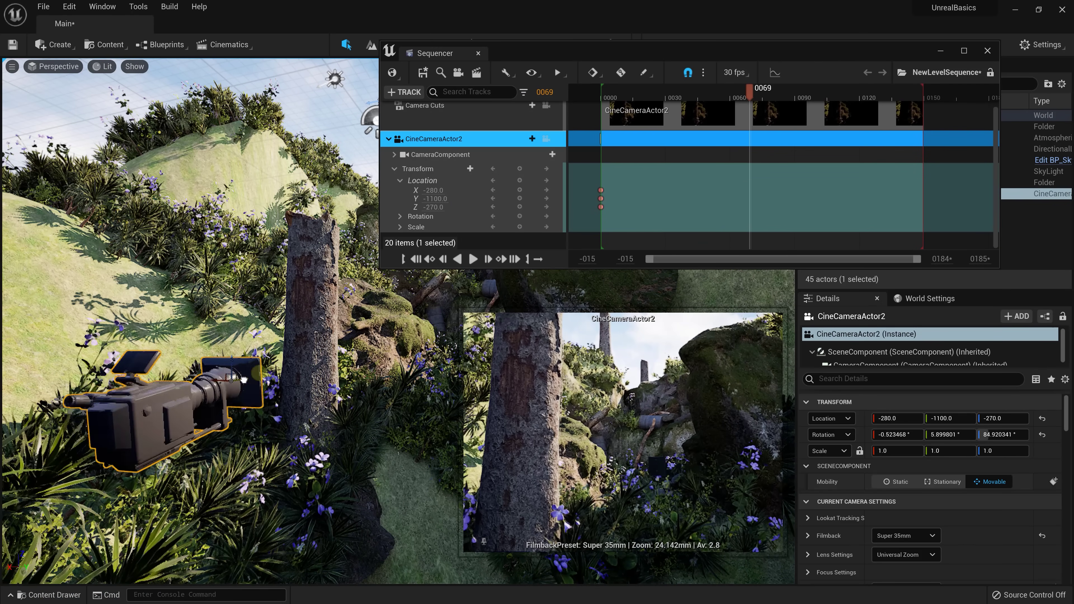
{"action": "left_click_drag", "start_coordinate": [170, 374], "coordinate": [394, 323]}
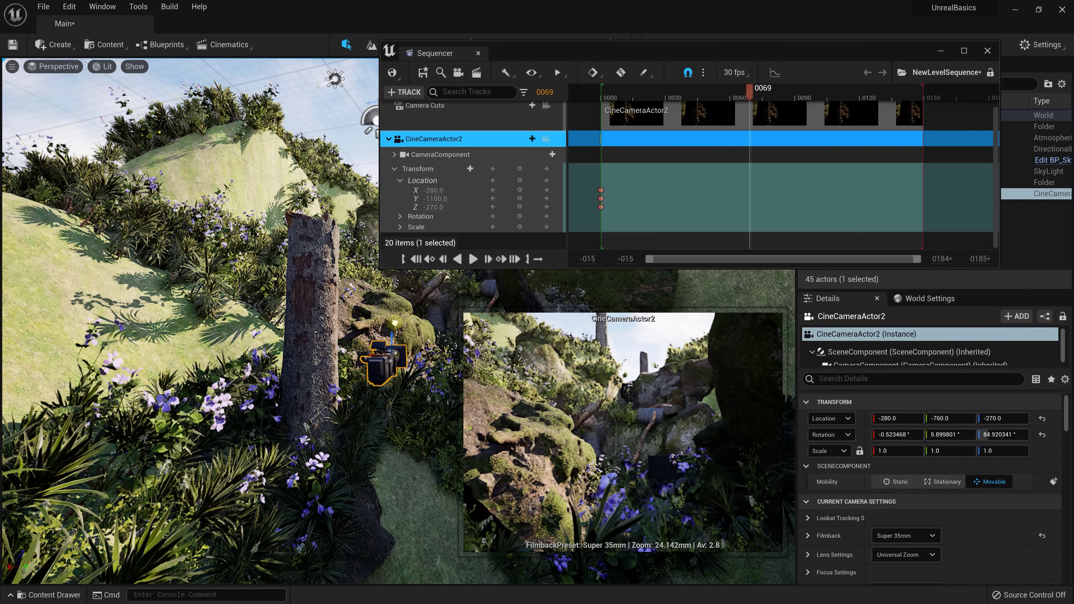
{"action": "left_click", "coordinate": [520, 199]}
{"action": "left_click", "coordinate": [519, 190]}
{"action": "left_click", "coordinate": [520, 207]}
{"action": "key", "text": "Up"}
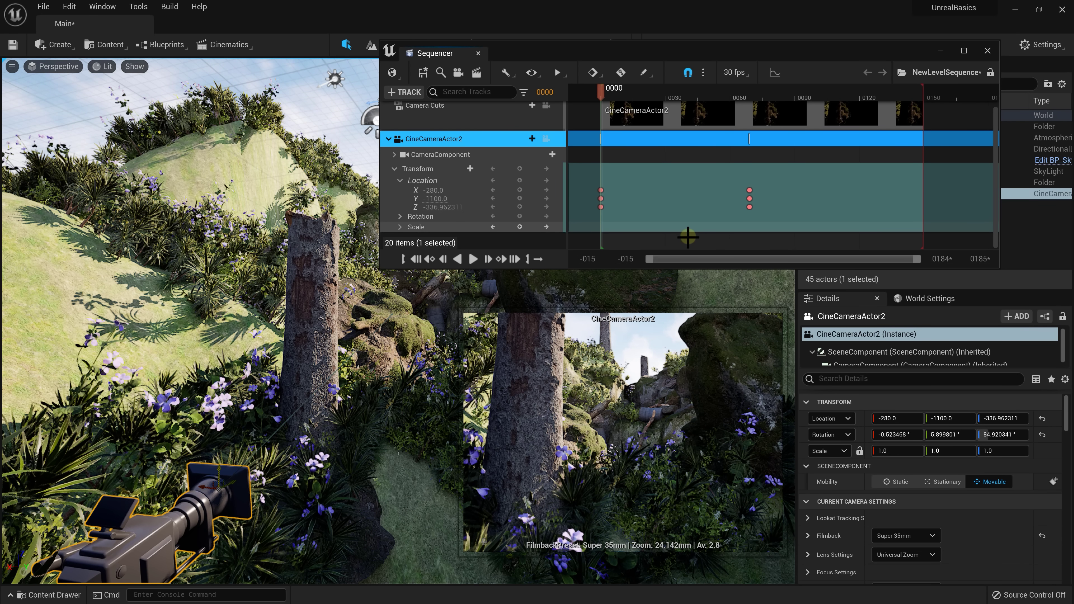
{"action": "key", "text": "space"}
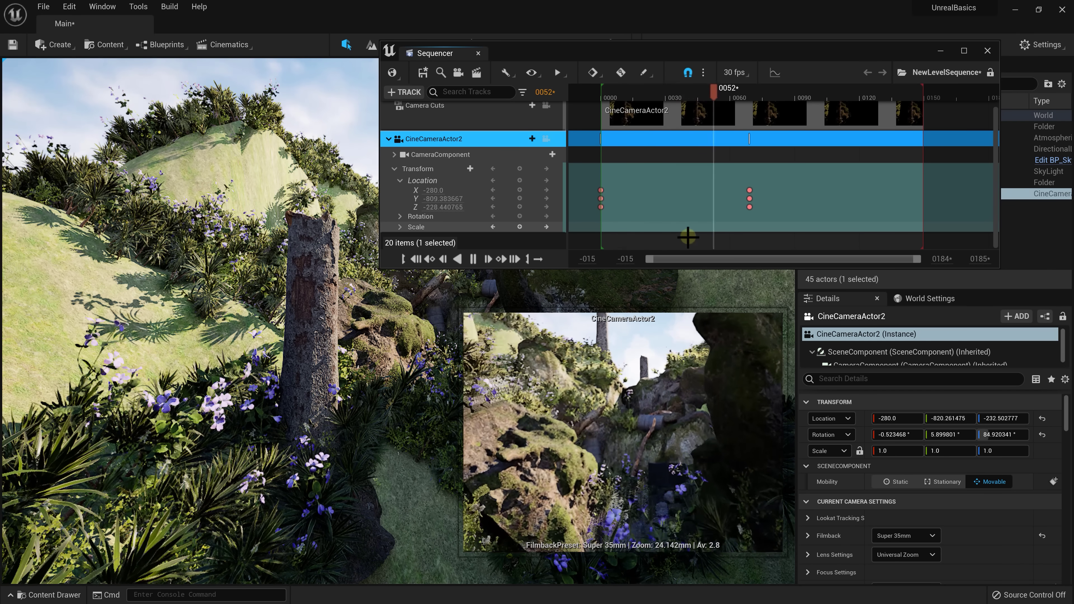
Step: Slow the camera move by shifting its end location keys to just before frame 120, and replay it from frame 0
{"action": "left_click", "coordinate": [754, 199]}
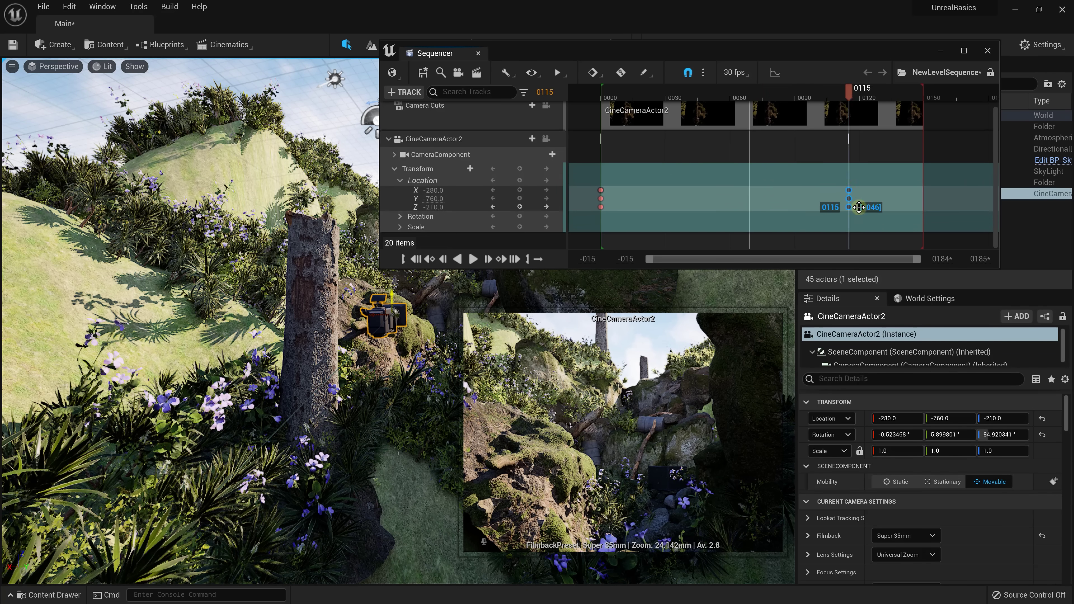
{"action": "left_click_drag", "start_coordinate": [859, 207], "coordinate": [857, 207]}
{"action": "left_click", "coordinate": [606, 90]}
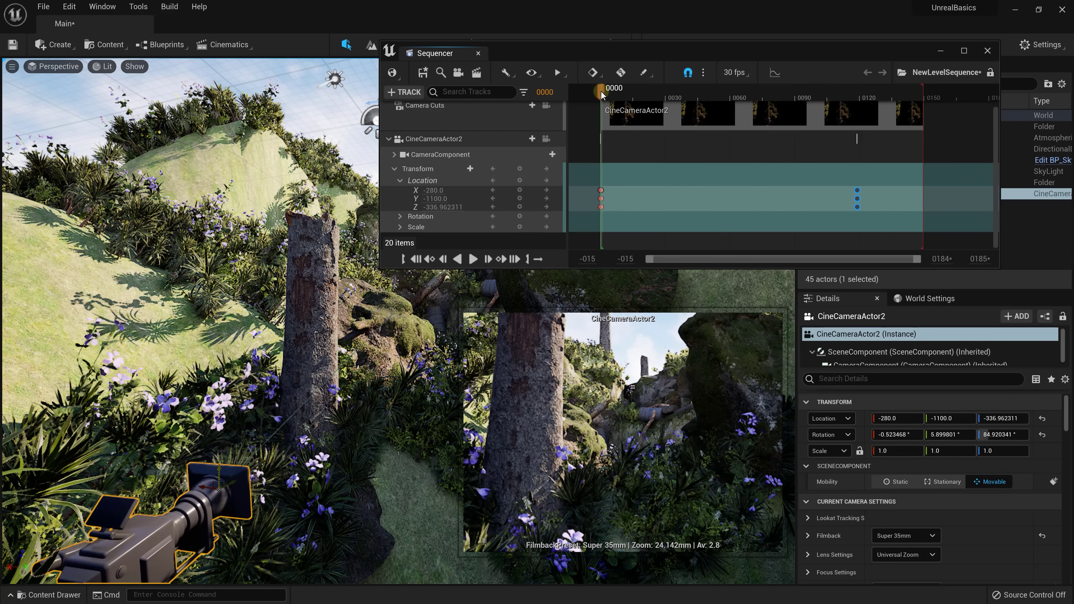
{"action": "key", "text": "space"}
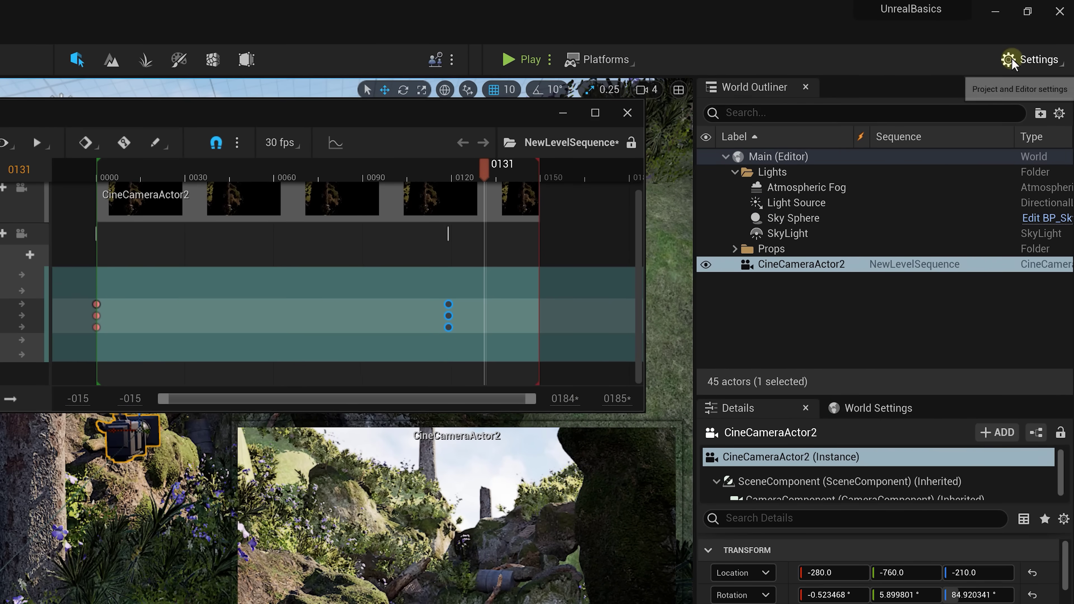
Step: Set the overall engine scalability quality to Cinematic
{"action": "left_click", "coordinate": [1011, 59]}
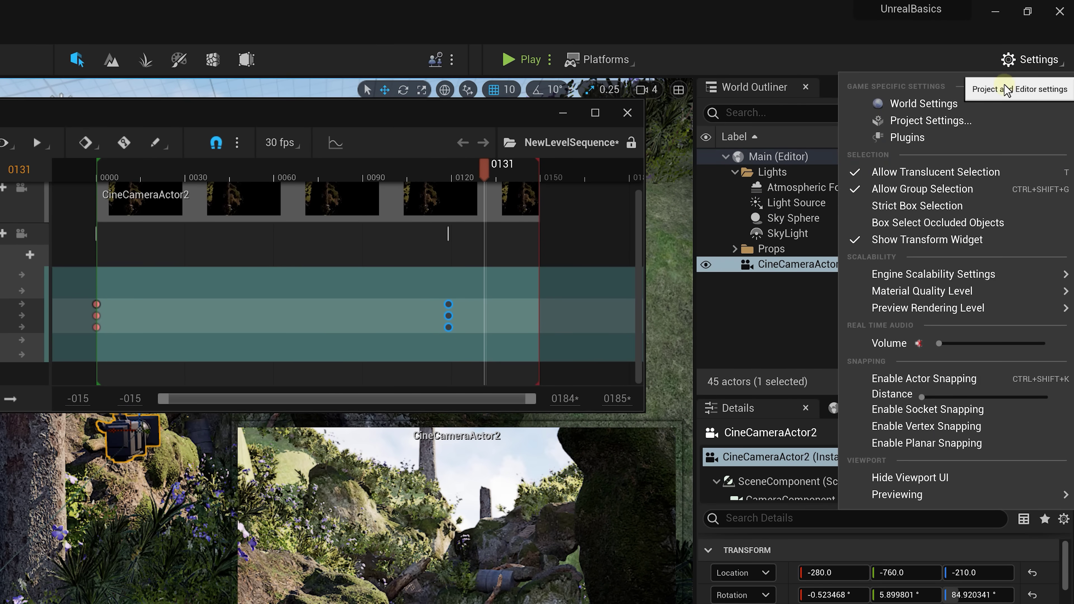
{"action": "mouse_move", "coordinate": [957, 279]}
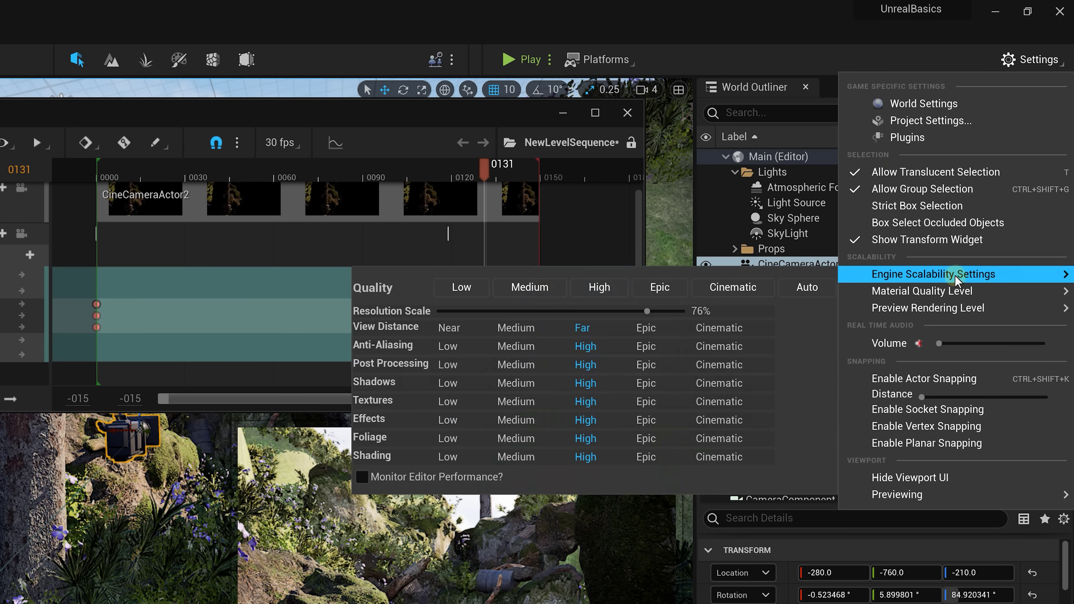
{"action": "left_click", "coordinate": [734, 288]}
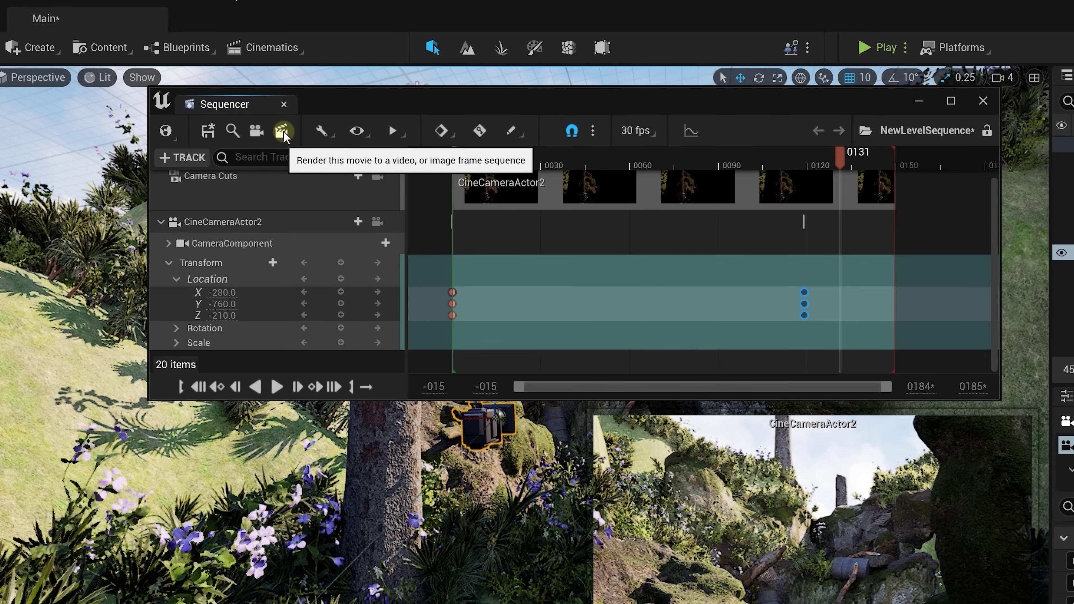
Step: Open the sequence's movie render settings and set the image output format to Apple ProRes Encoder (mov)
{"action": "left_click", "coordinate": [283, 131]}
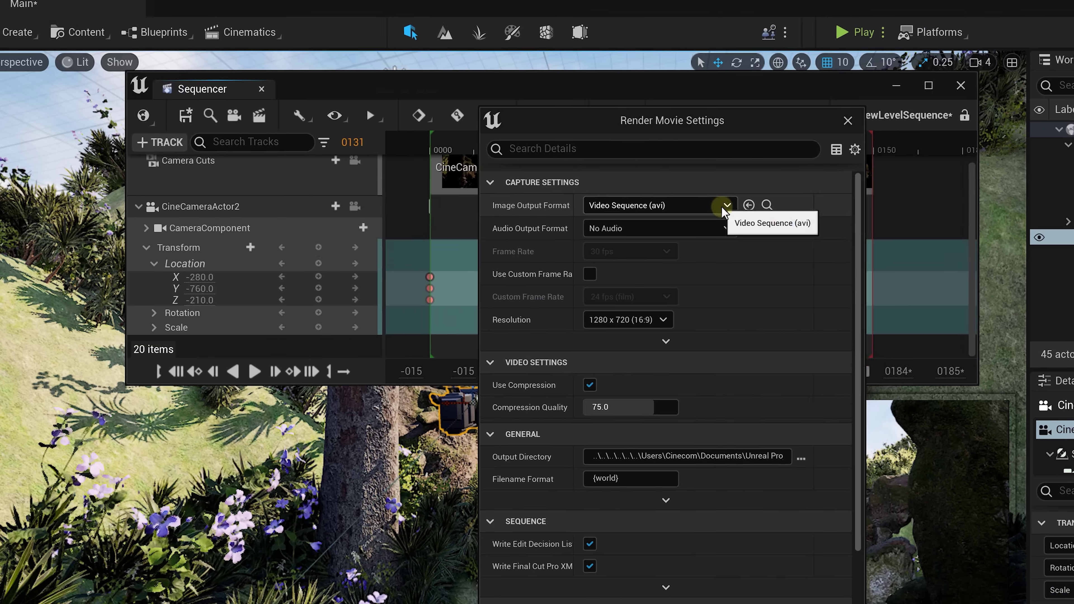
{"action": "left_click", "coordinate": [746, 222]}
{"action": "left_click", "coordinate": [618, 198]}
Step: Set the render resolution to 3840 x 2160 (16:9) and the encoding format to 422 LT, and start the movie capture
{"action": "left_click", "coordinate": [547, 240]}
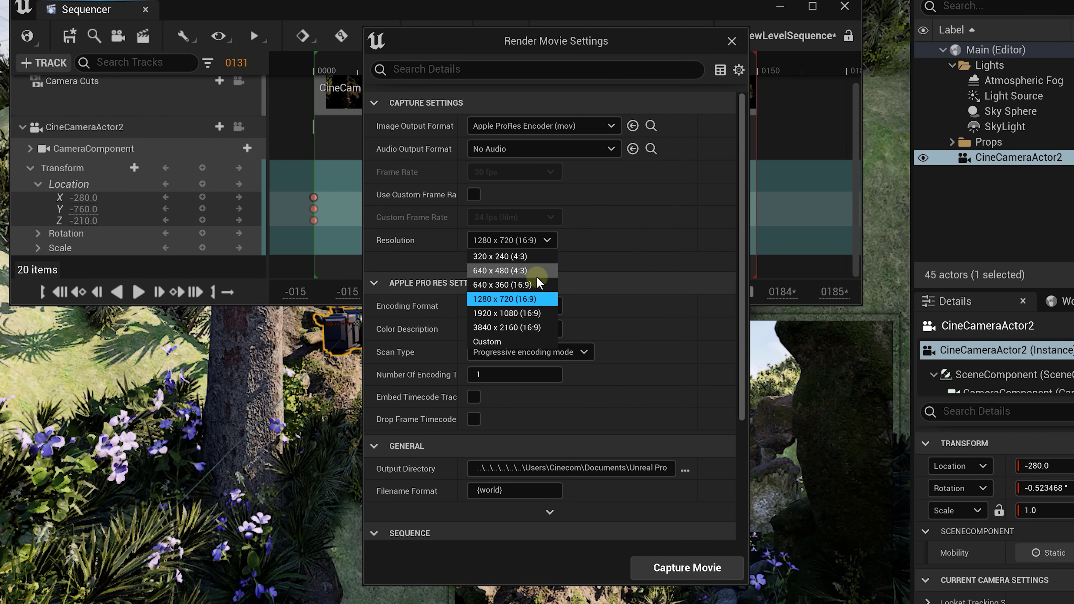
{"action": "left_click", "coordinate": [526, 328]}
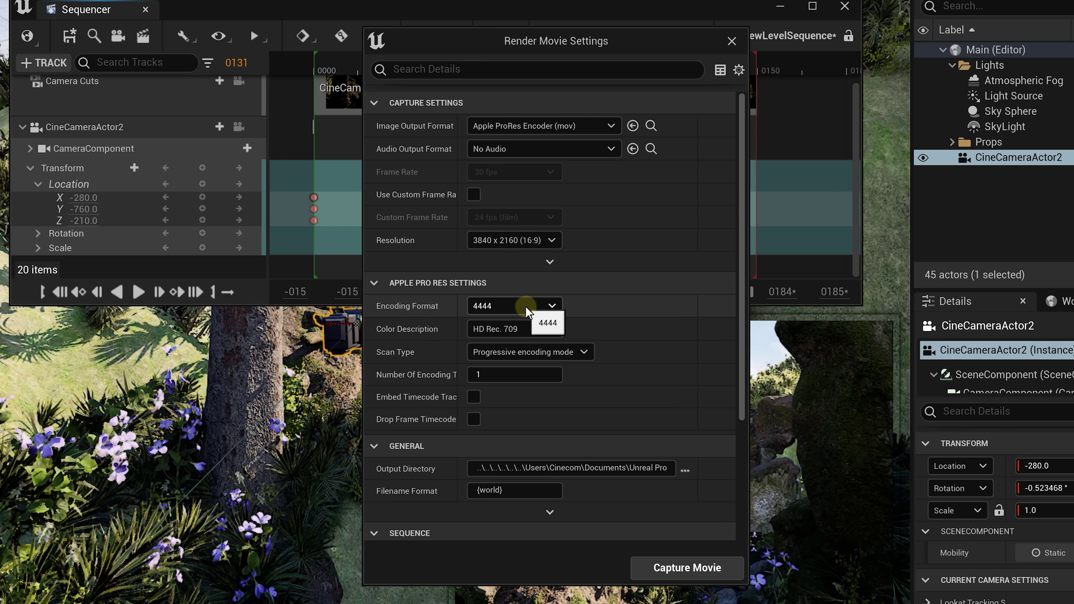
{"action": "left_click", "coordinate": [513, 306]}
{"action": "left_click", "coordinate": [493, 351]}
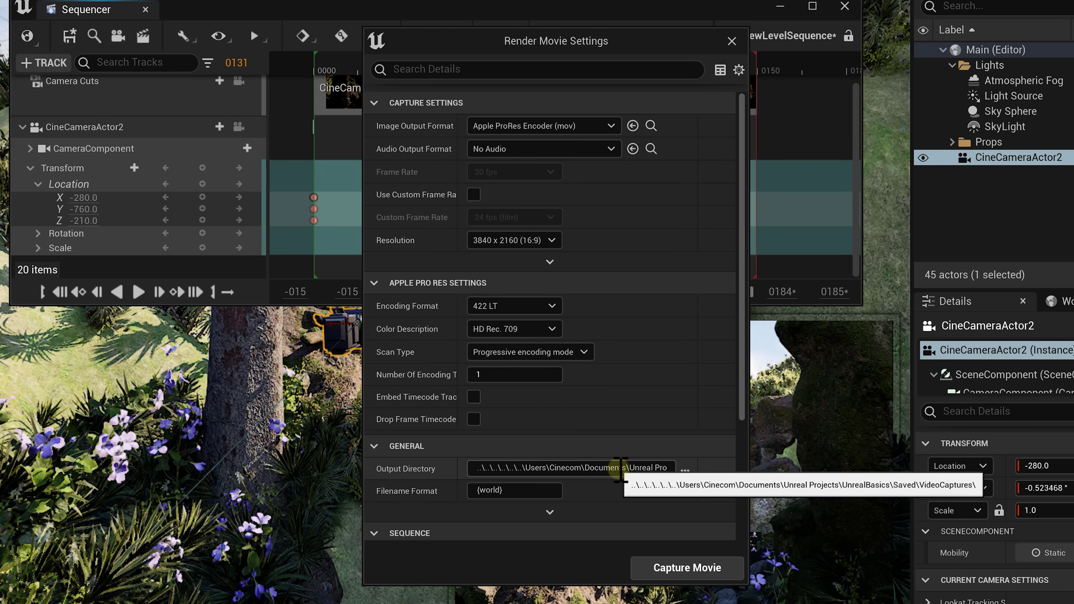
{"action": "left_click", "coordinate": [695, 568]}
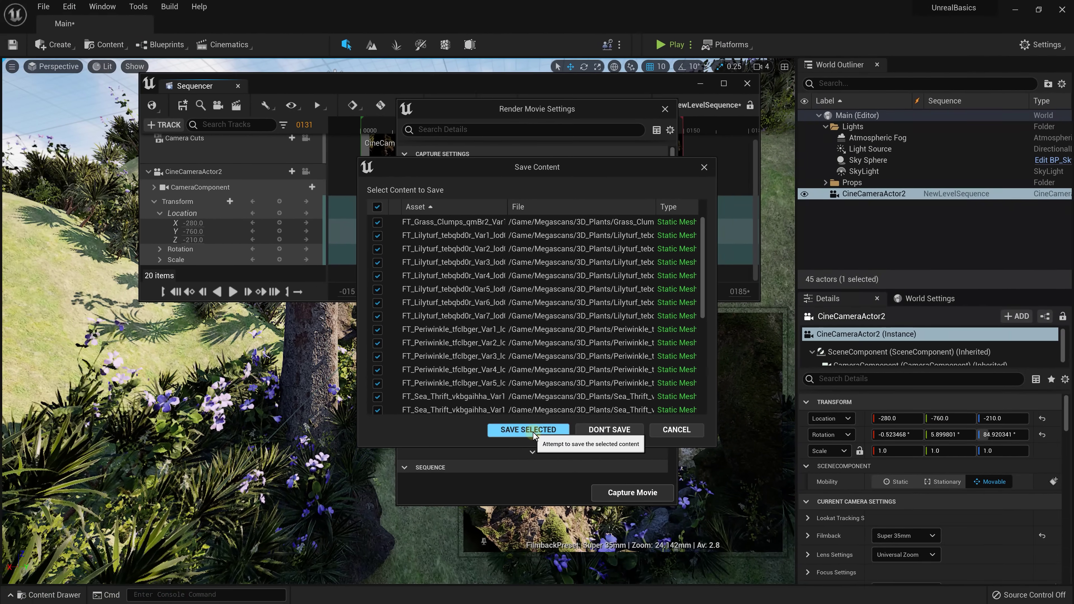